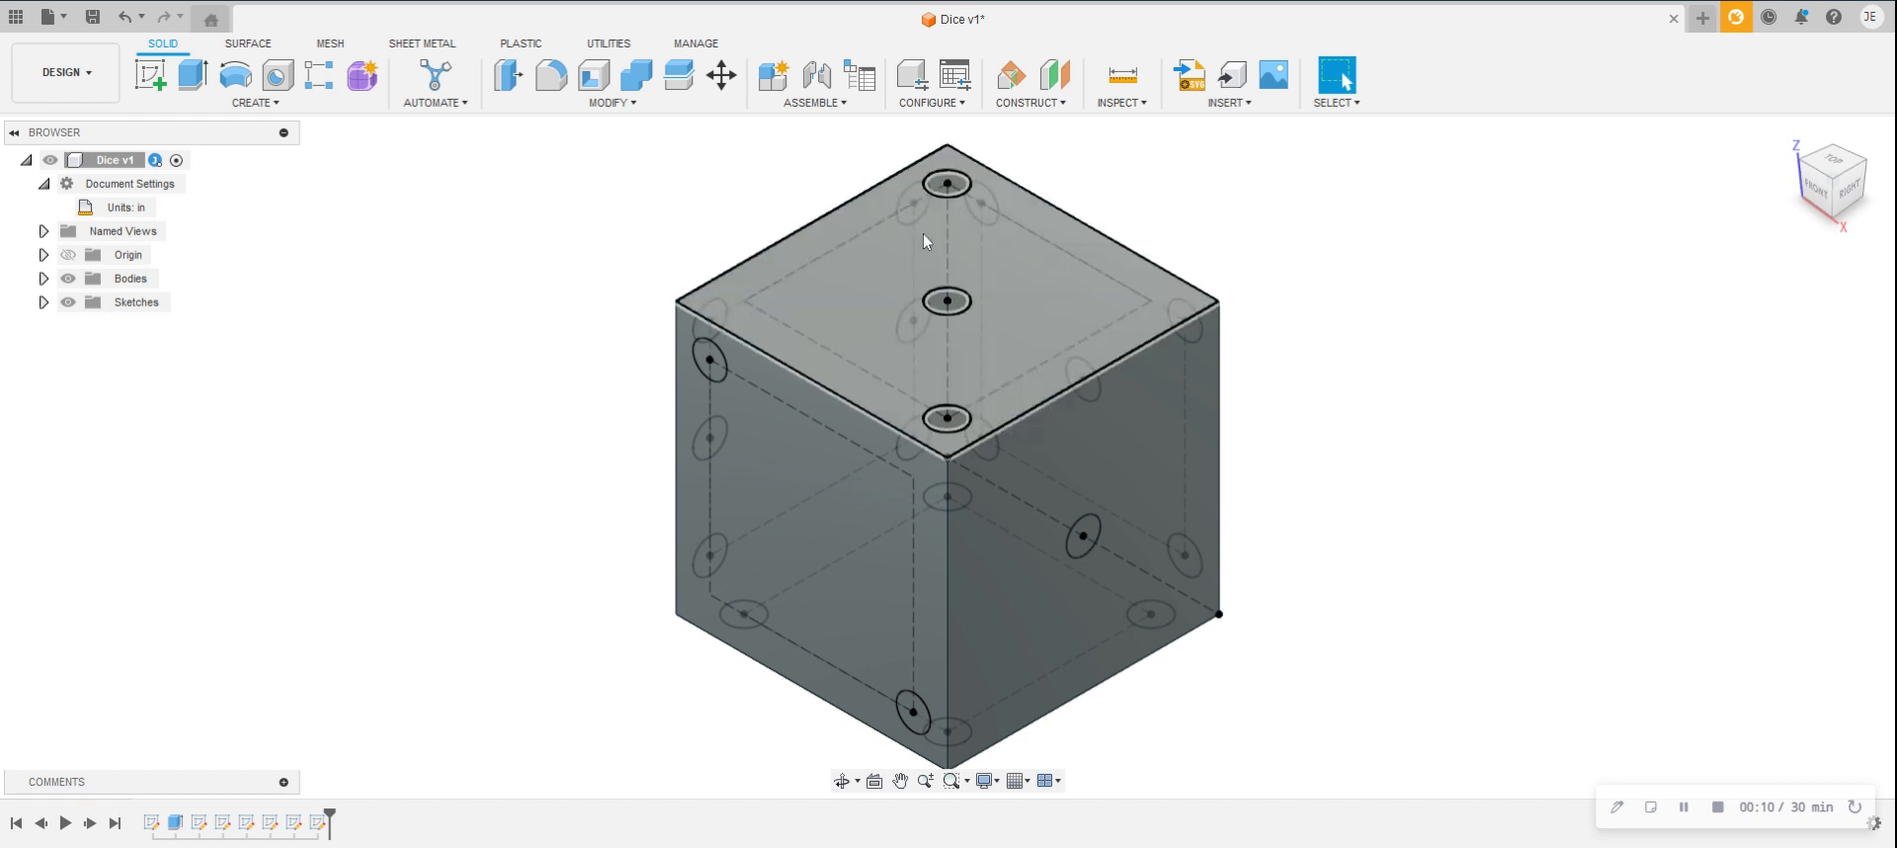
Step: Extrude the three circles on the cube's top face as a cut with a distance of -0.05 in
left_click(194, 78)
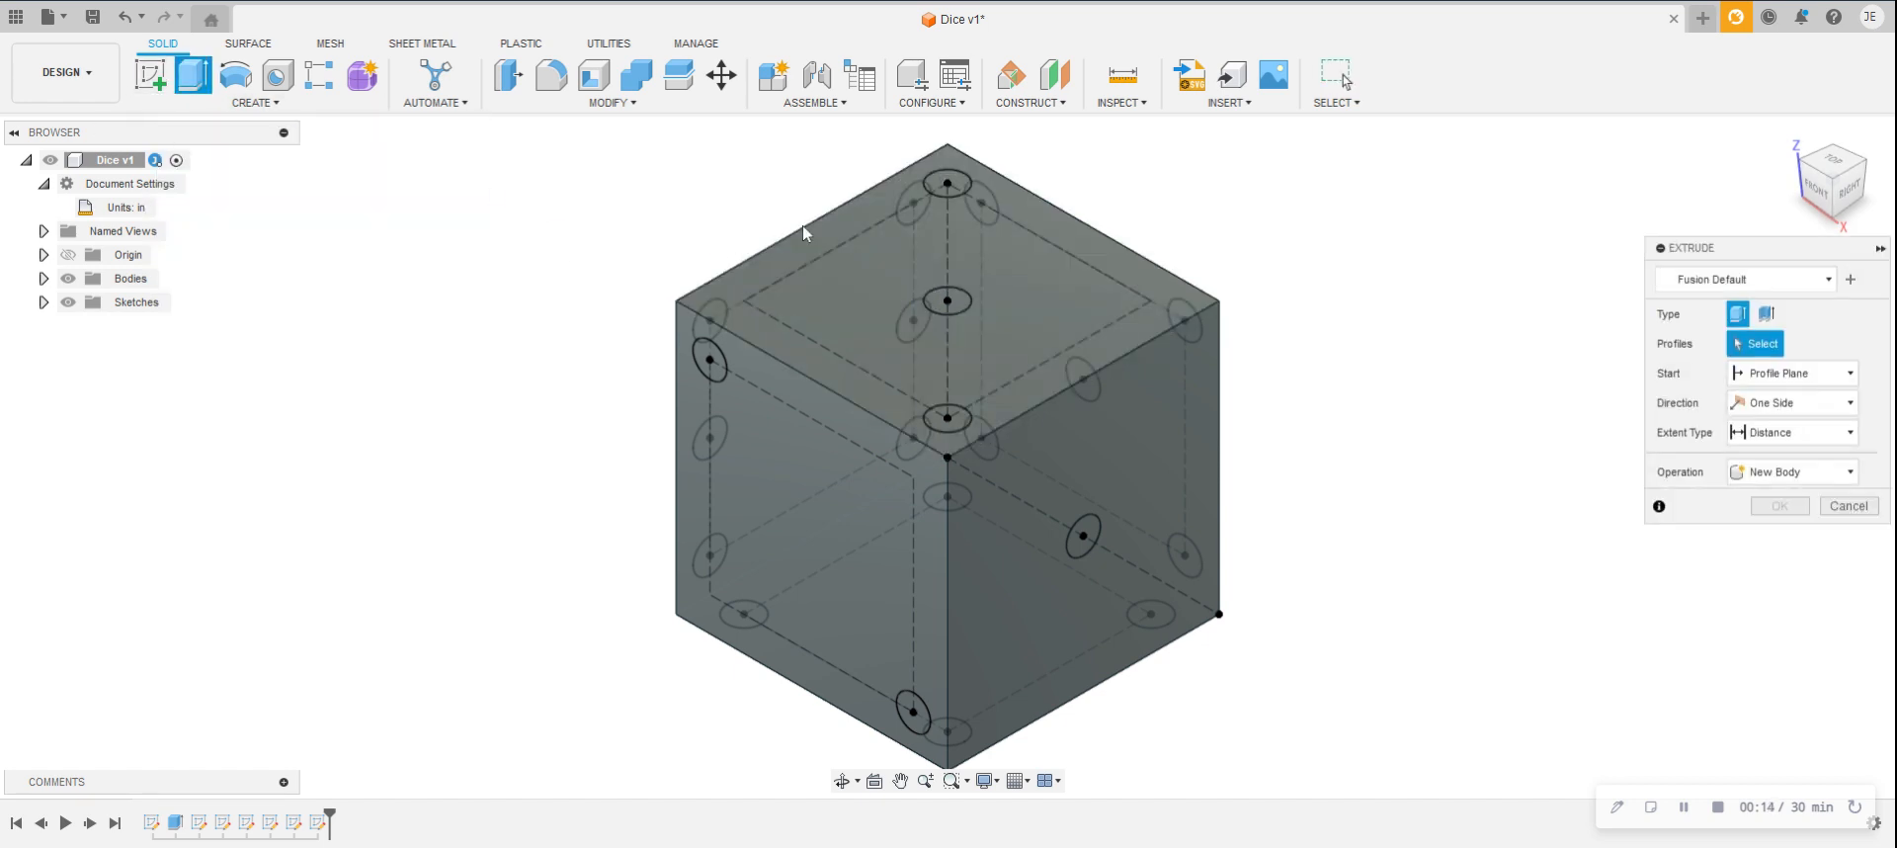
left_click(937, 192)
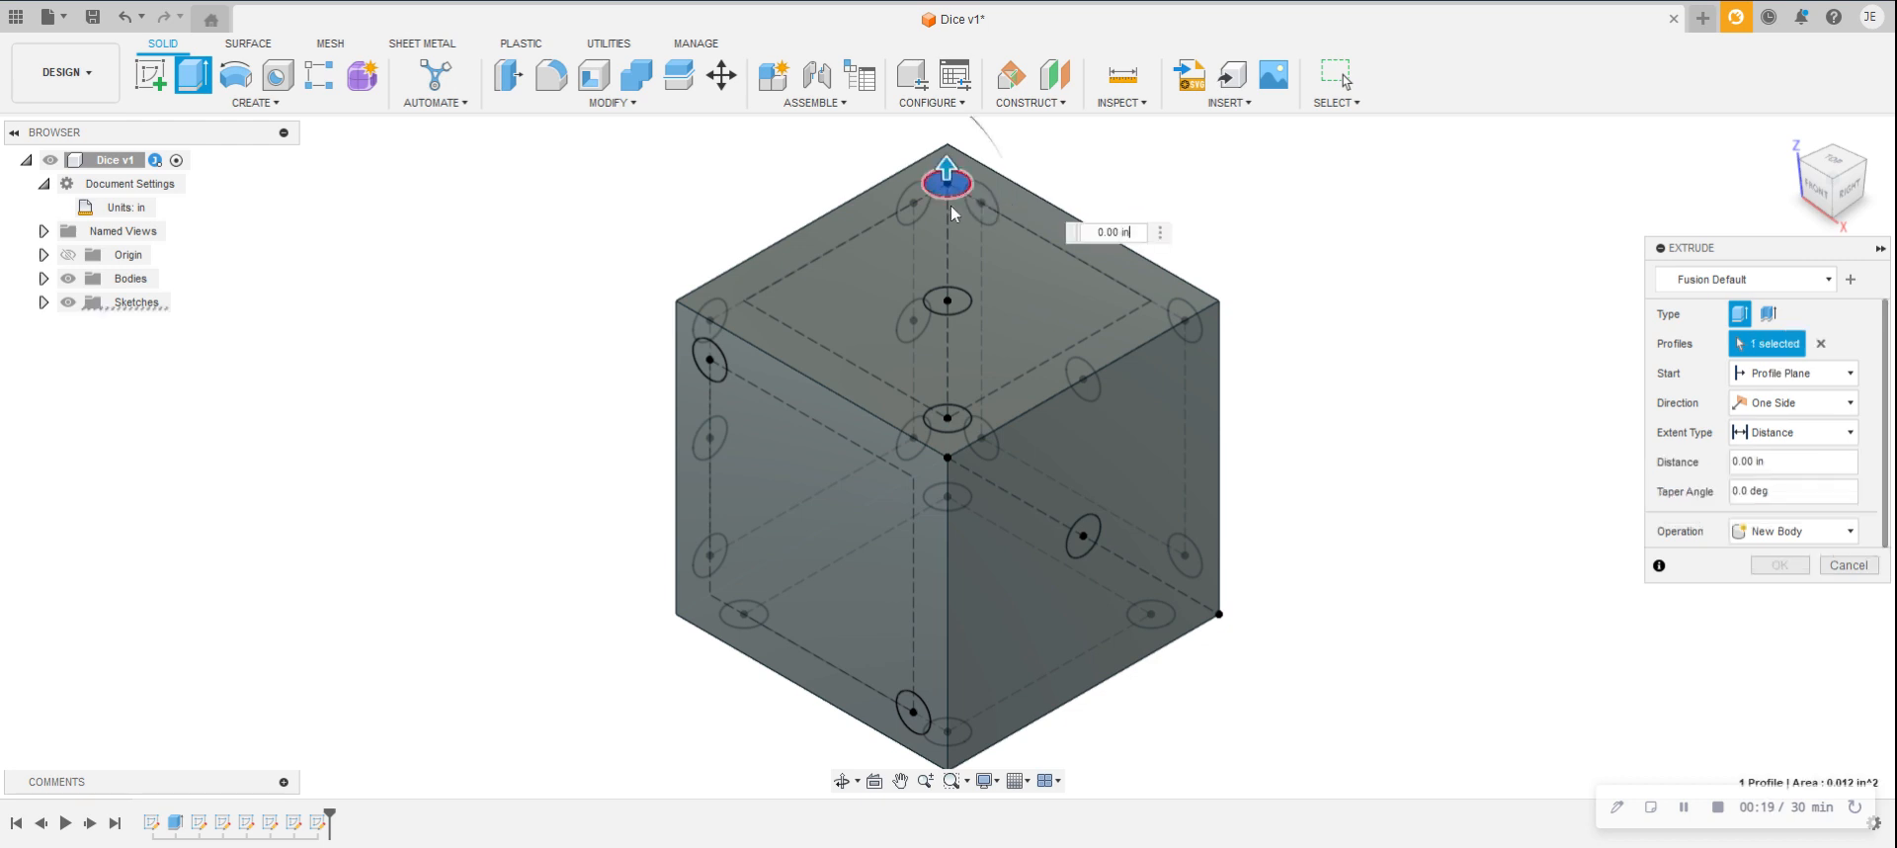
left_click(941, 308)
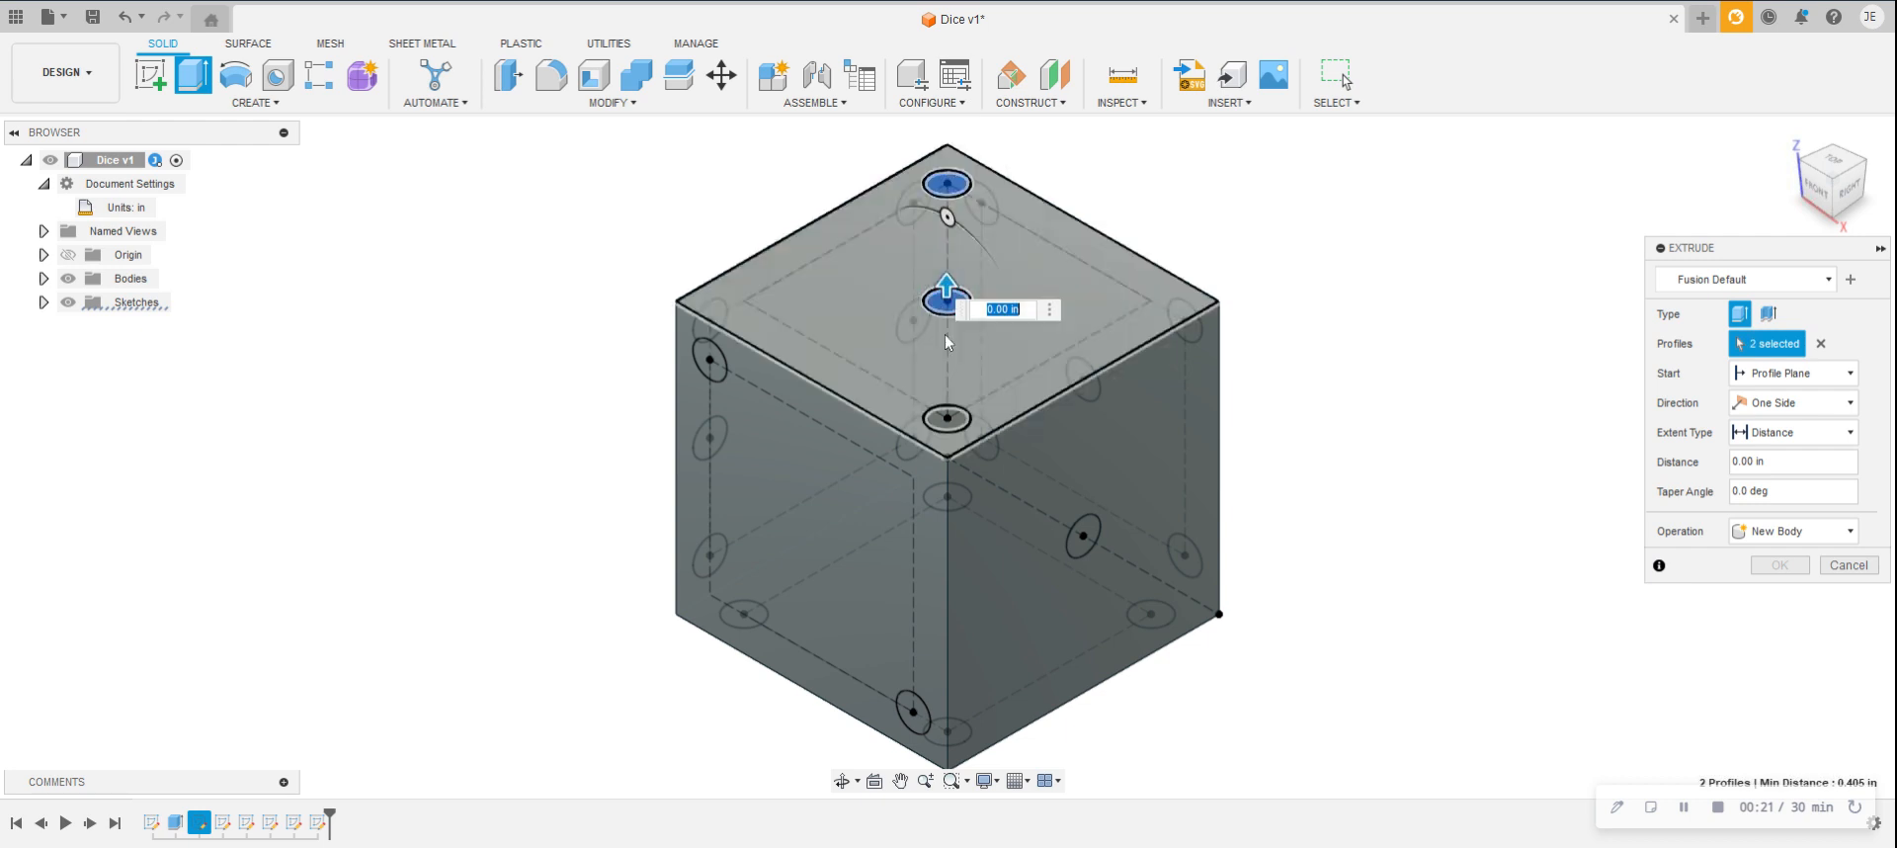
left_click(938, 421)
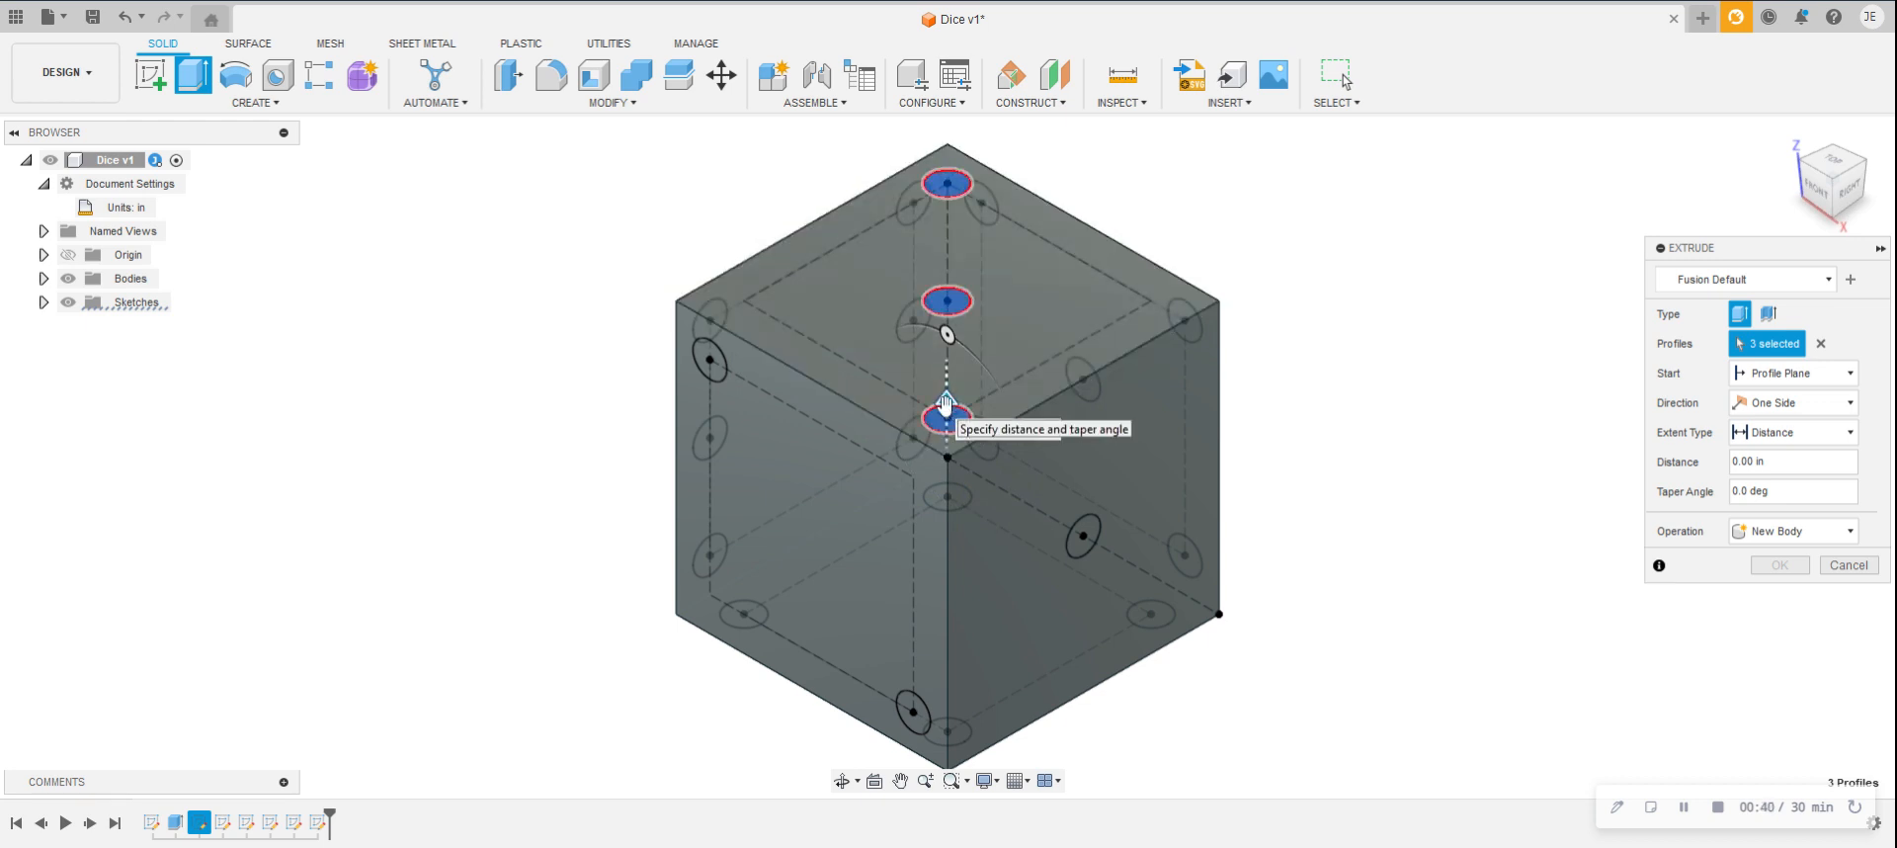
left_click_drag(947, 400, 942, 440)
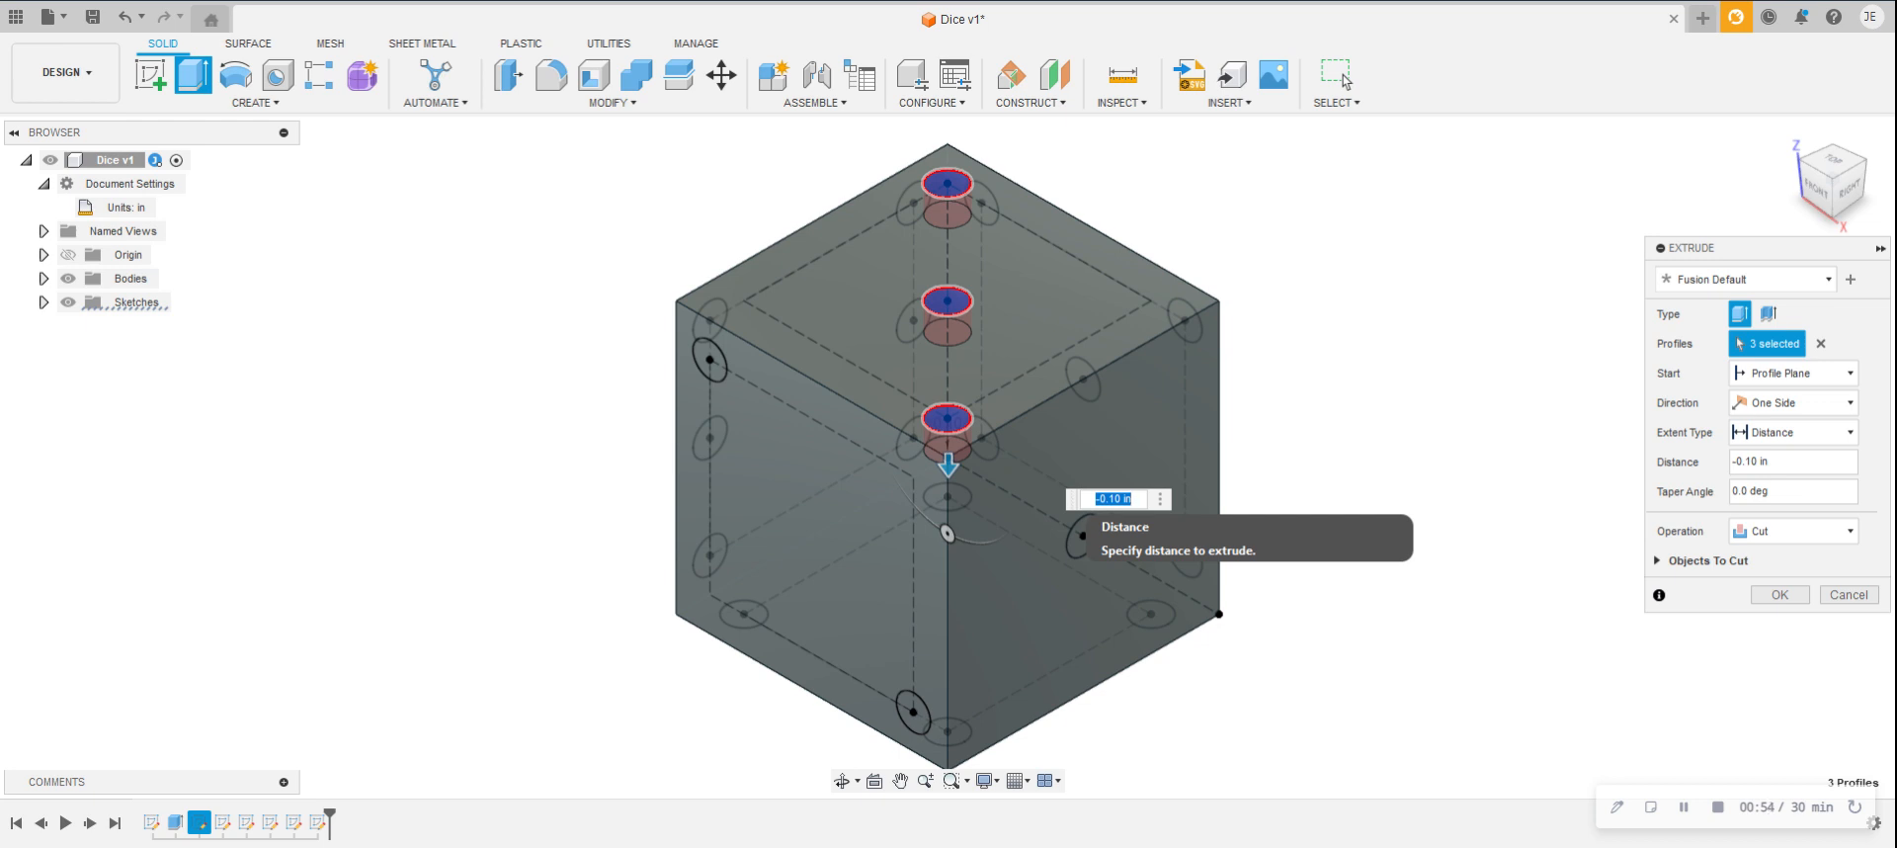
type("-.05")
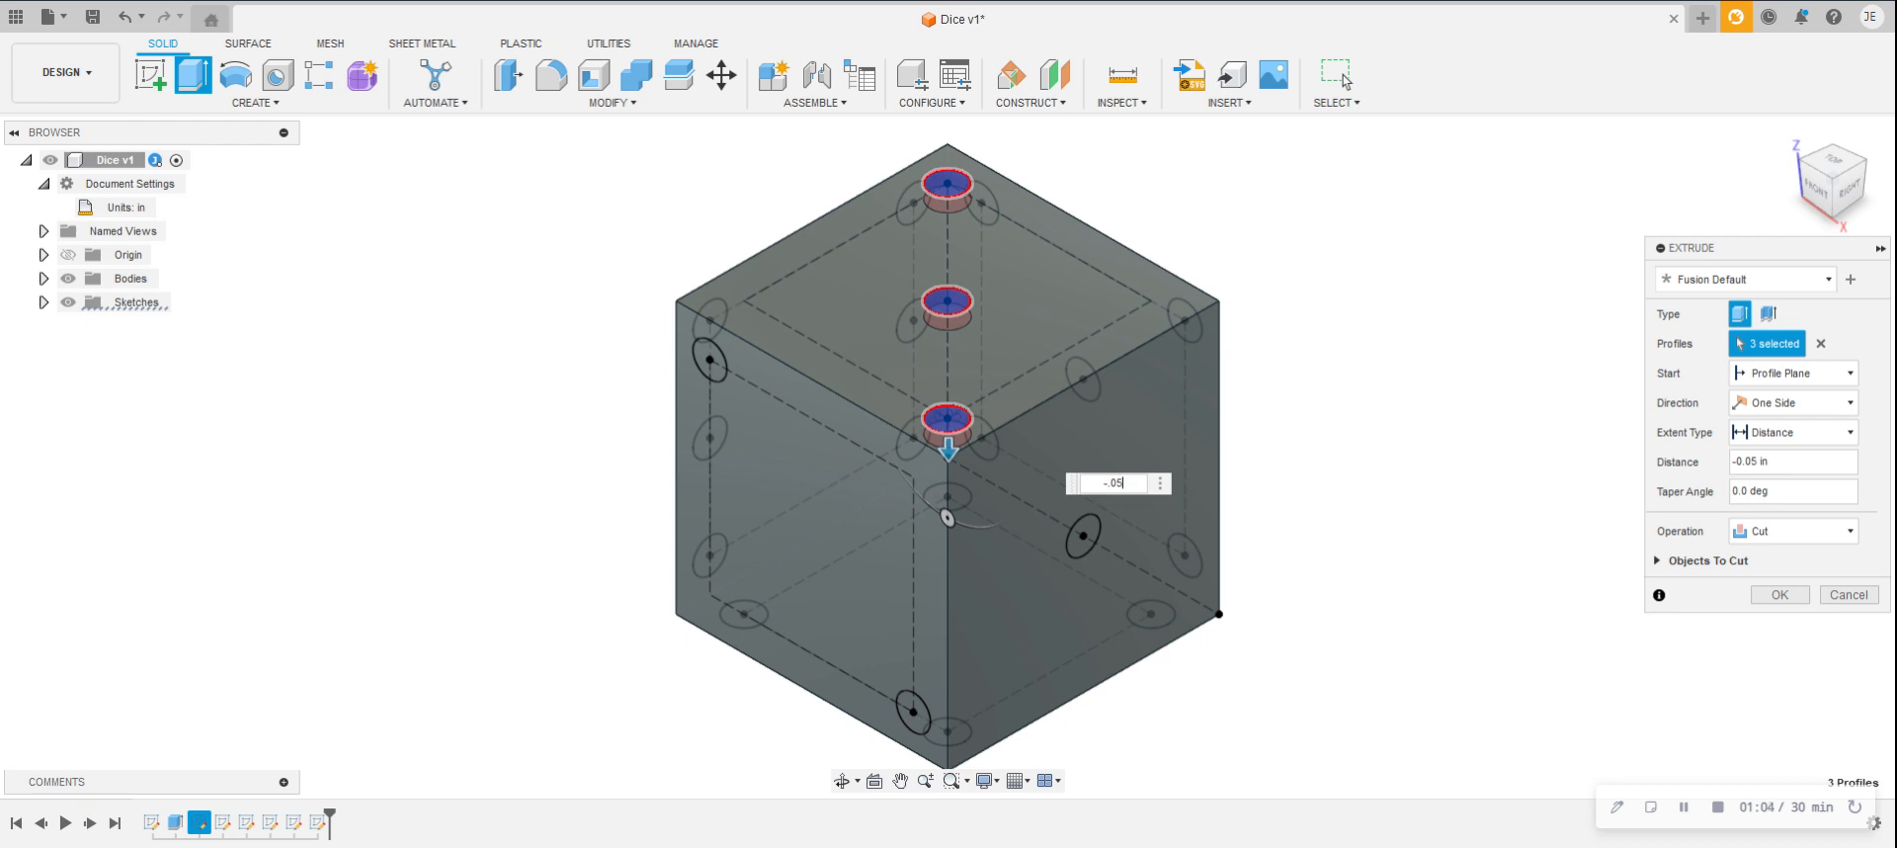
key("Return")
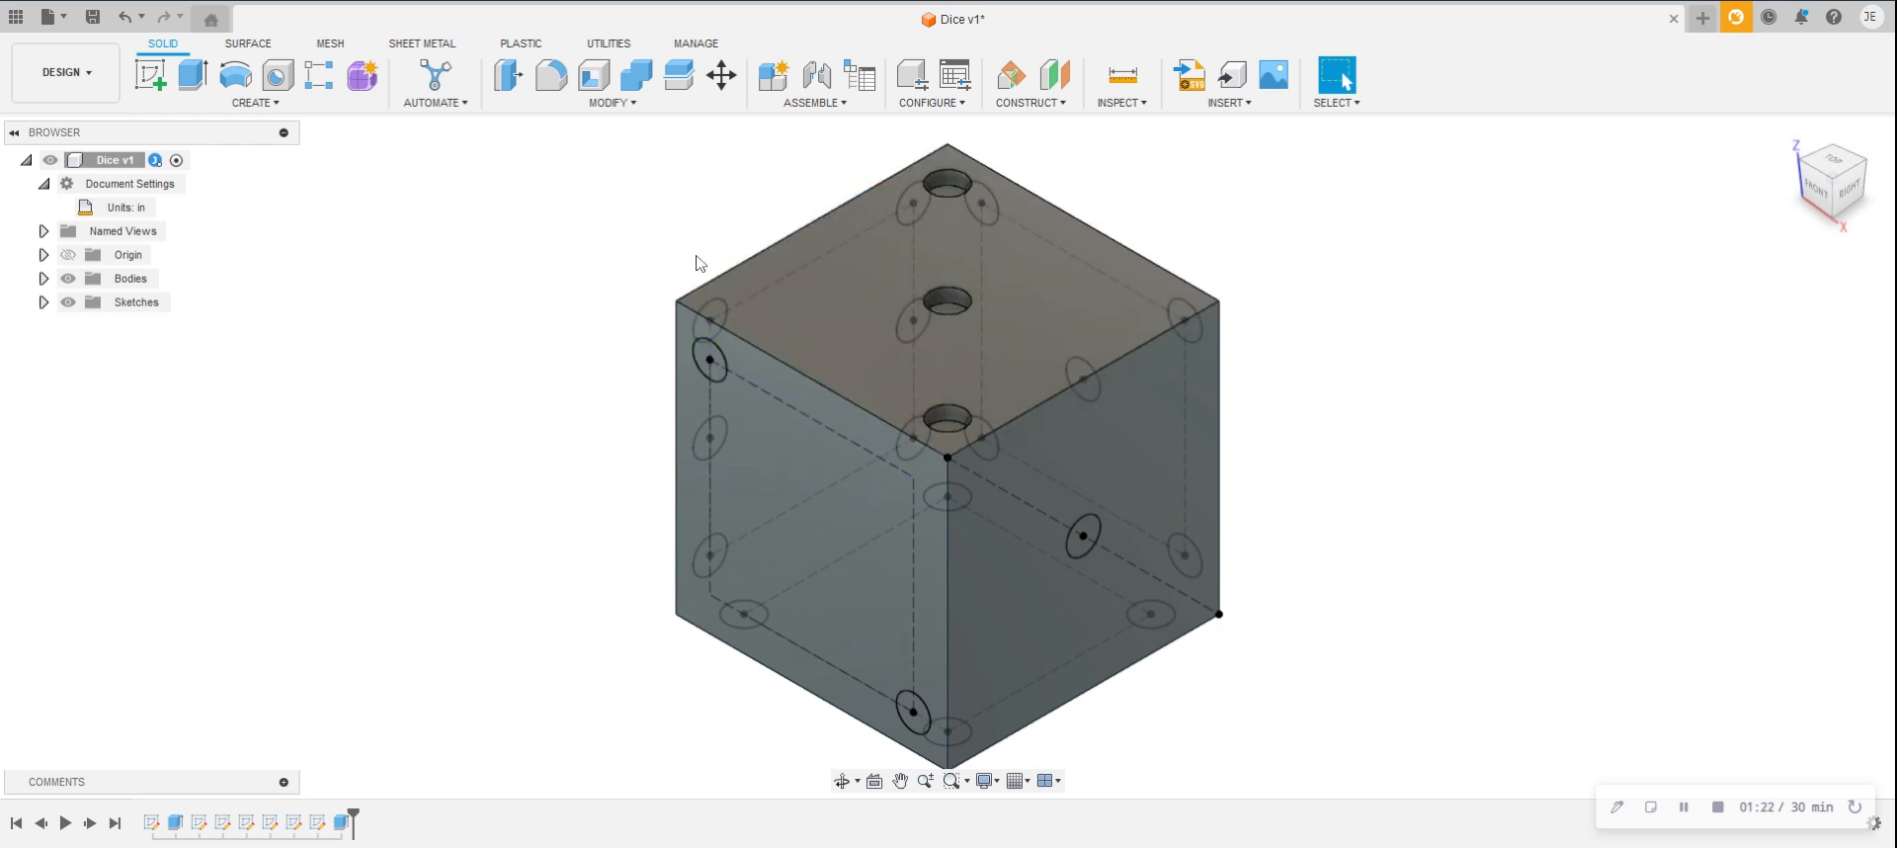
Step: Check the visibility of Sketch2 in the sketch list and highlight its geometry on the cube's top face
left_click(43, 302)
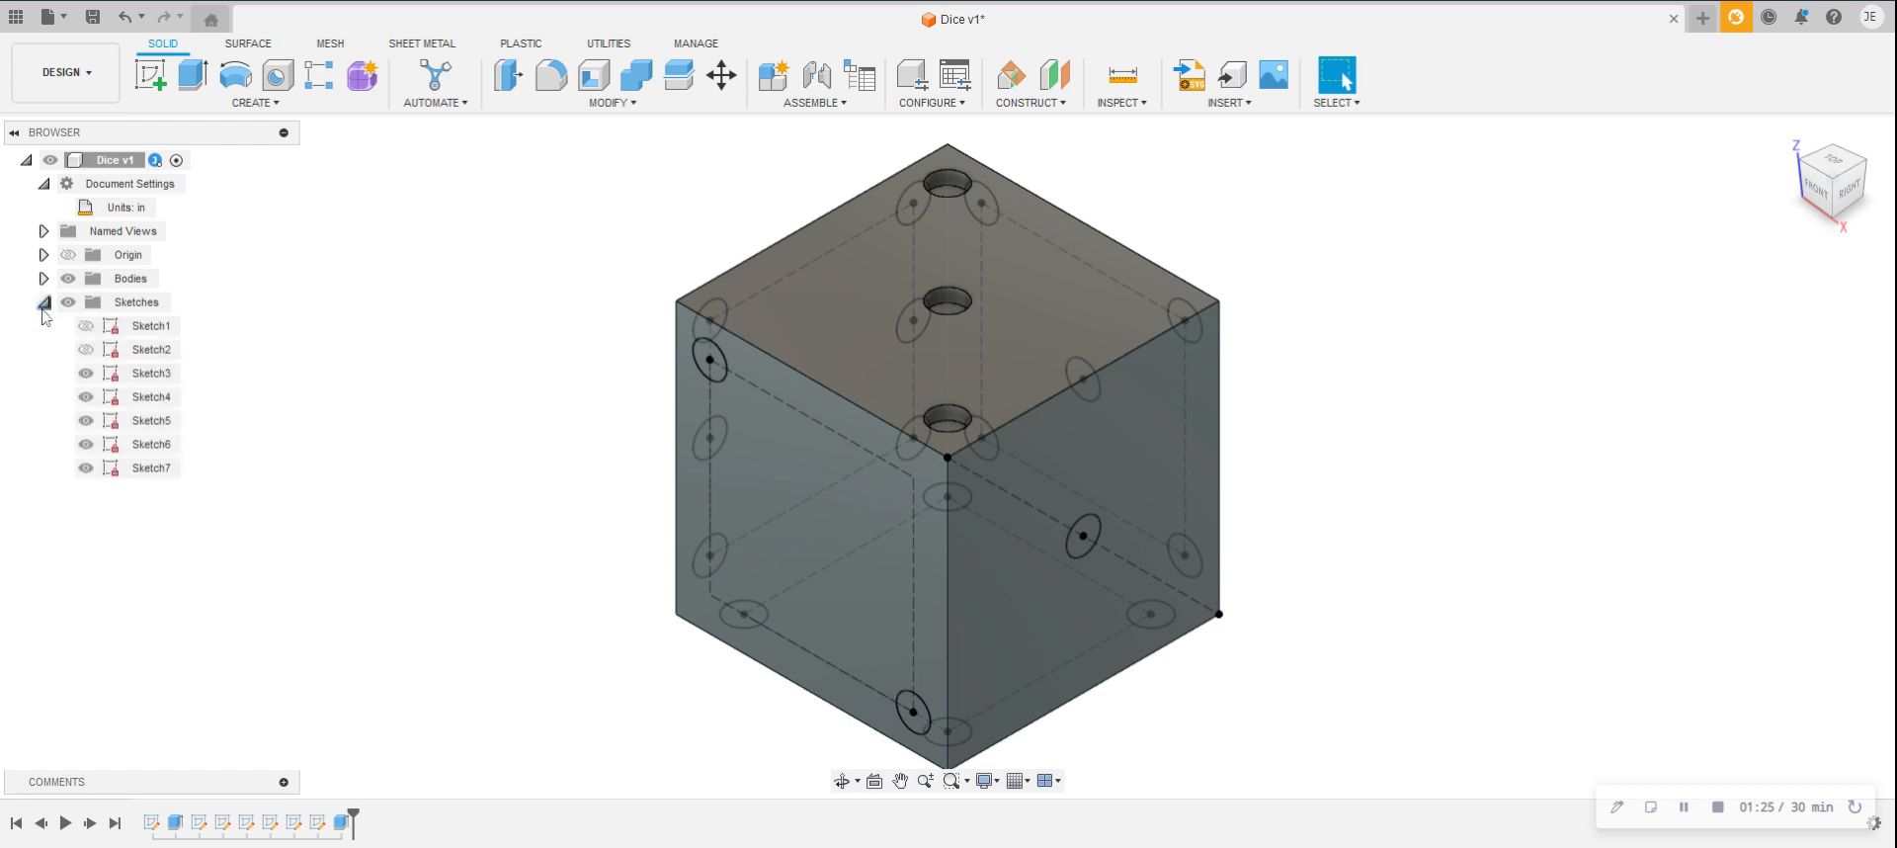
left_click(95, 350)
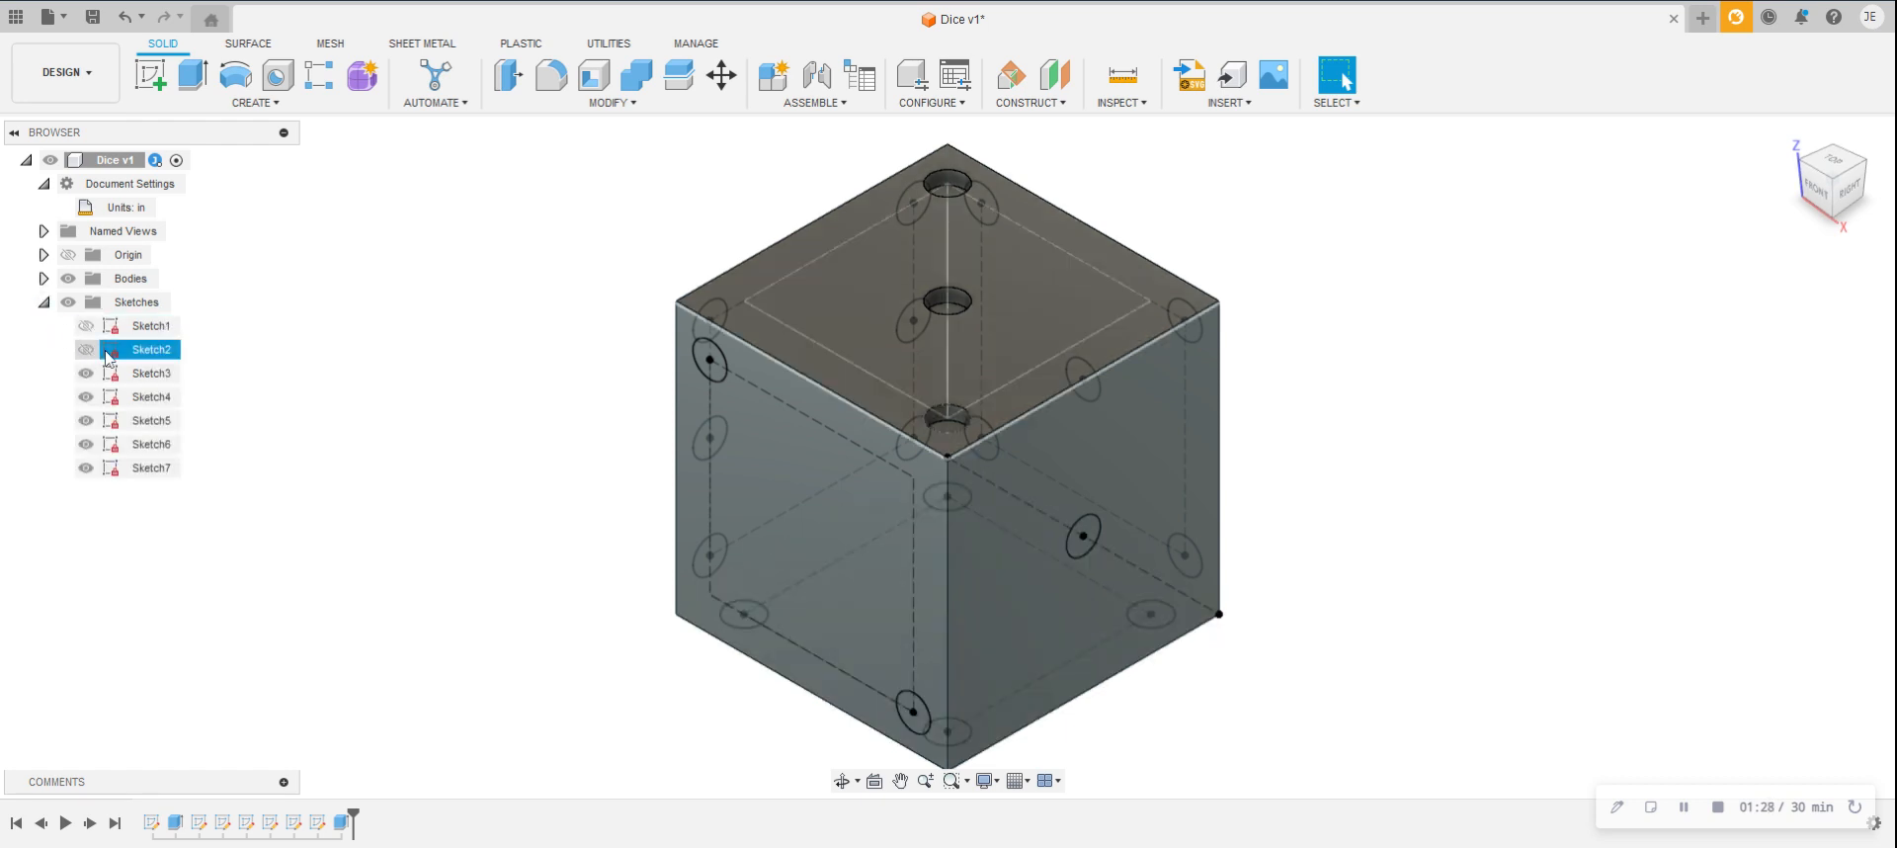
left_click(96, 351)
left_click(148, 351)
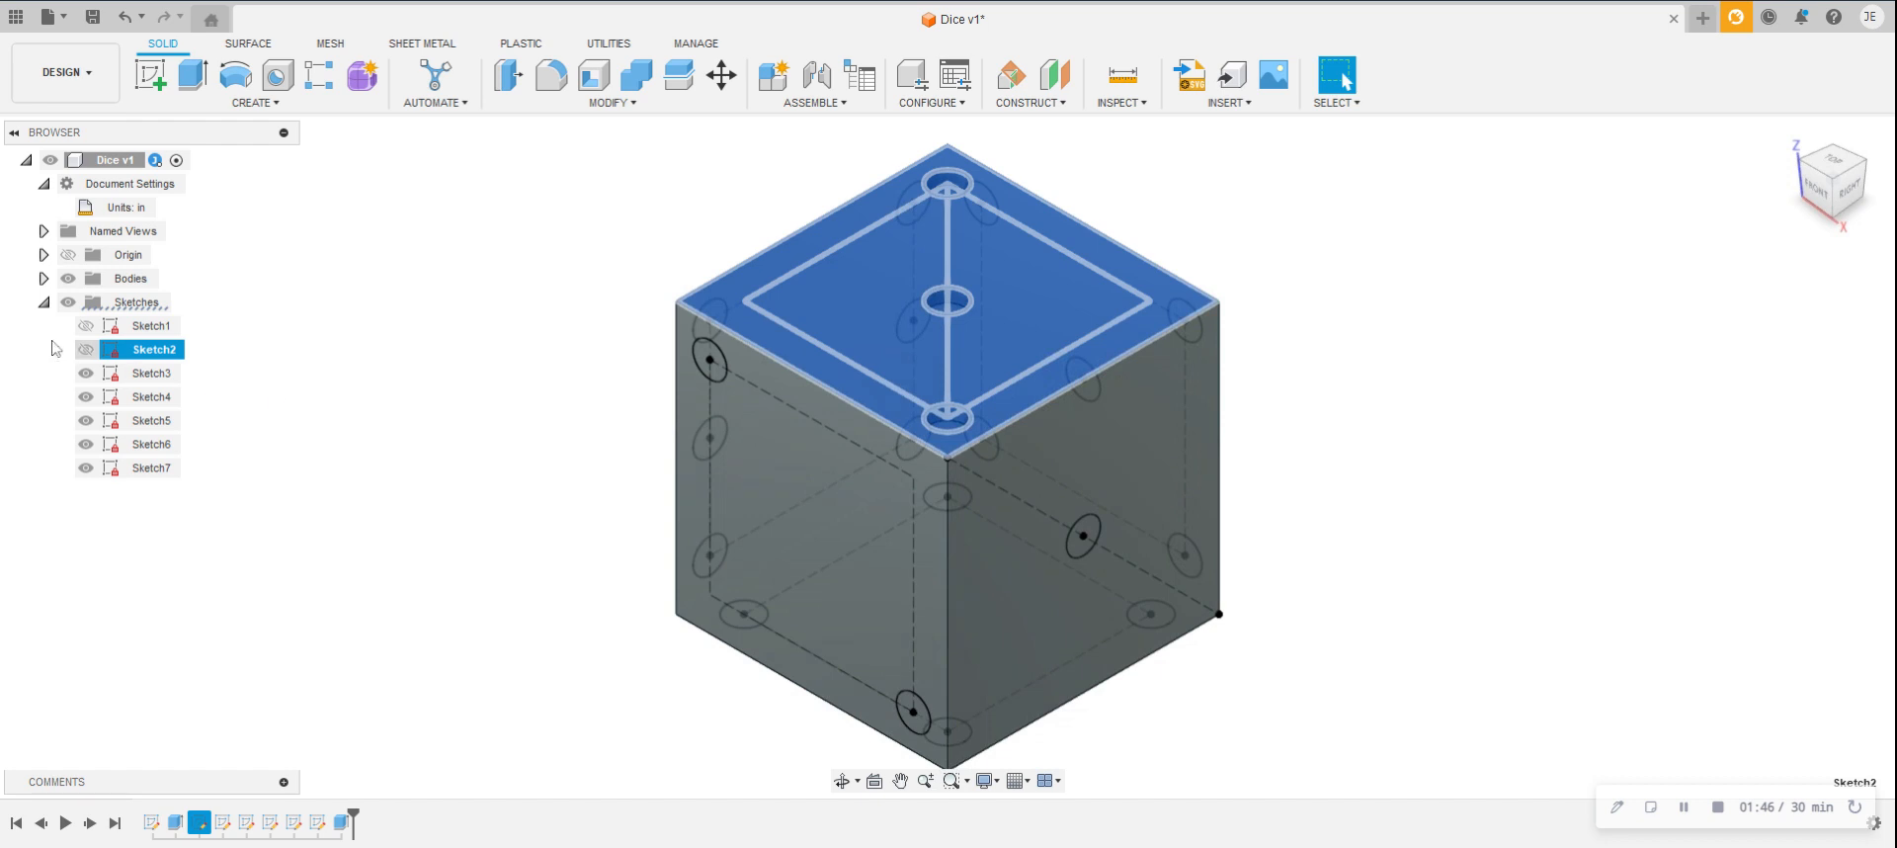
left_click(44, 303)
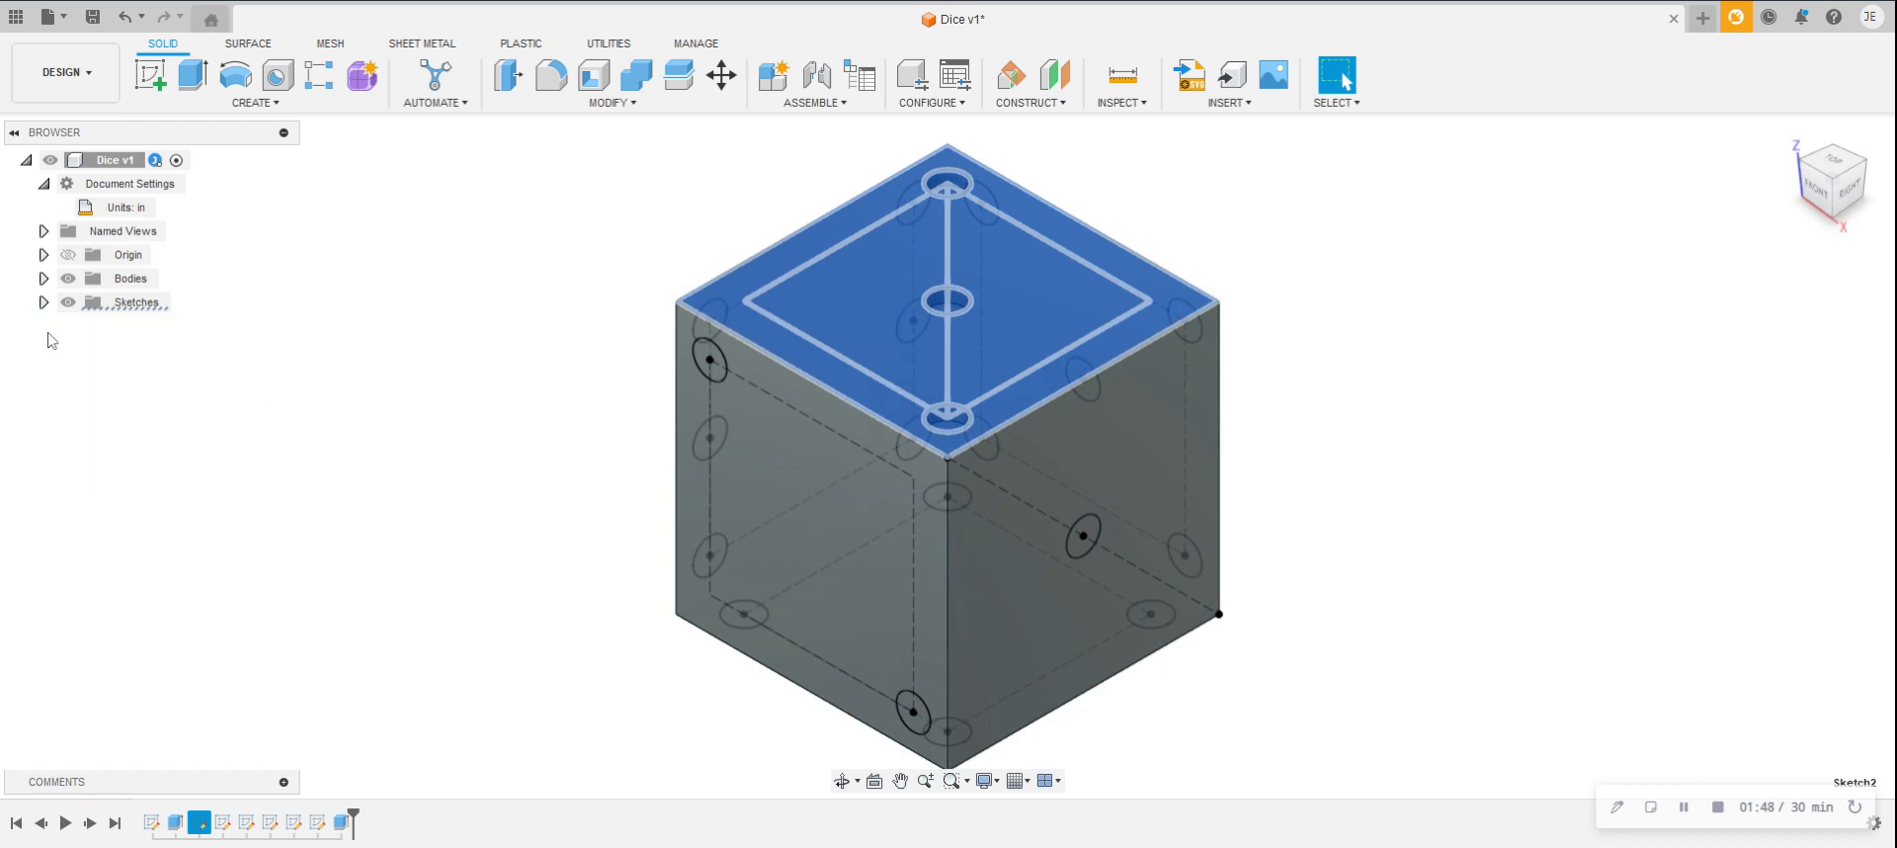
left_click(593, 272)
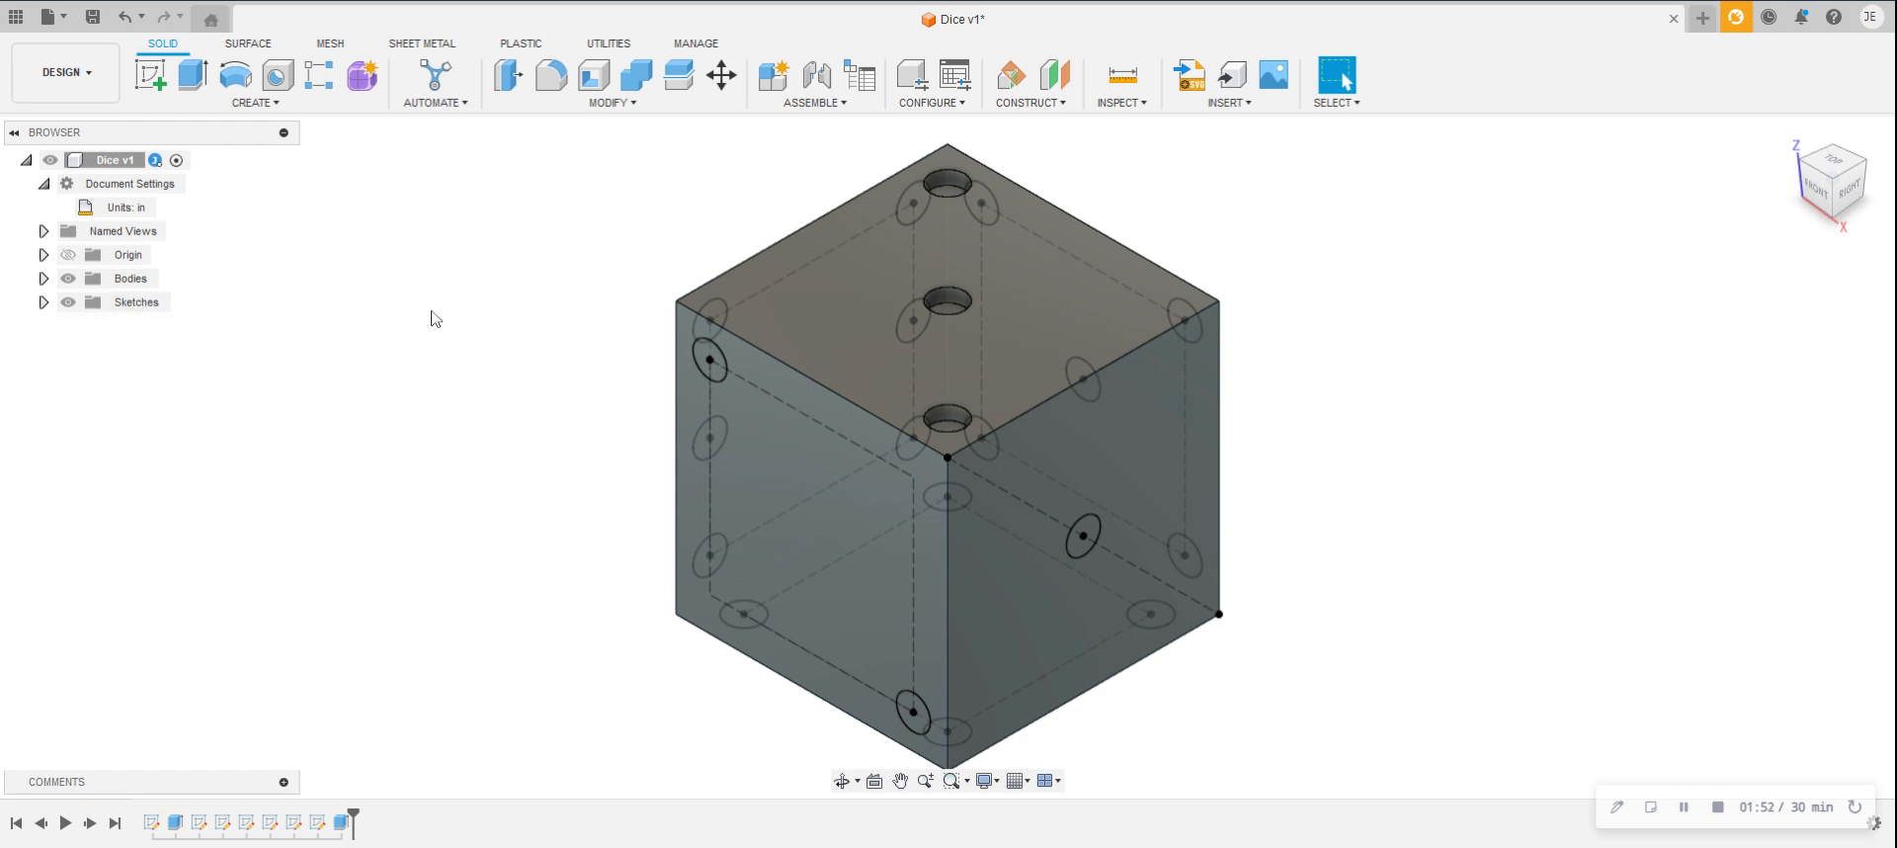
Step: Extrude the two diagonally opposite circles on the cube's front face as a cut with a distance of -0.05 in
left_click(194, 80)
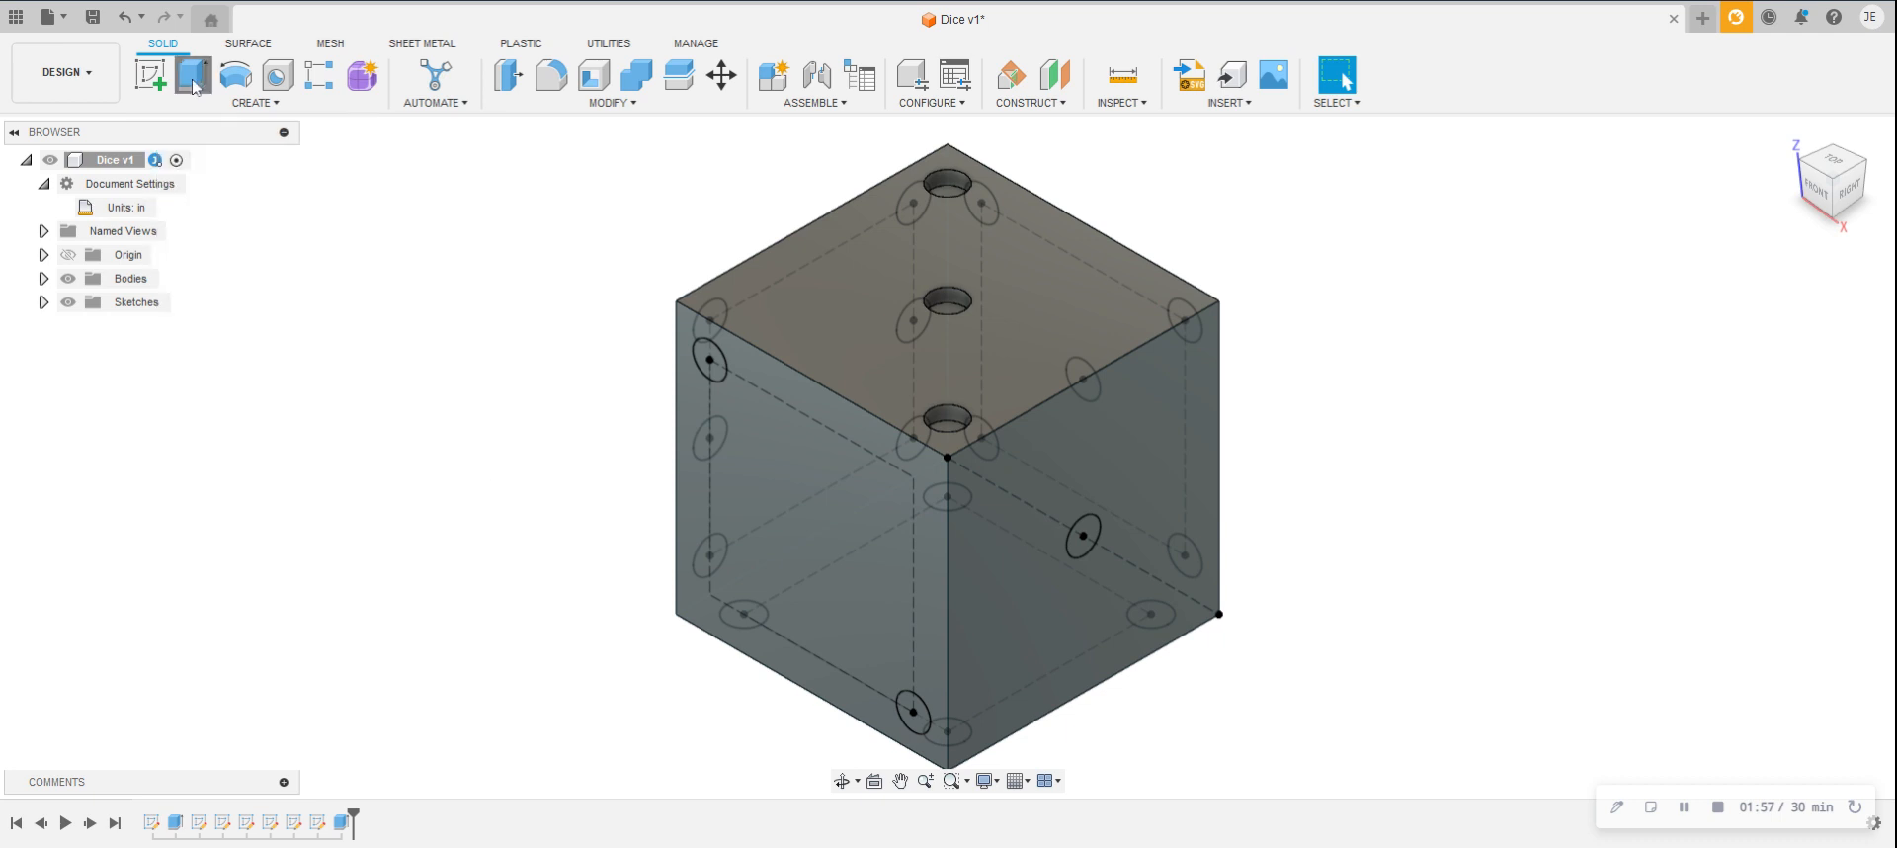
left_click(711, 368)
left_click(910, 717)
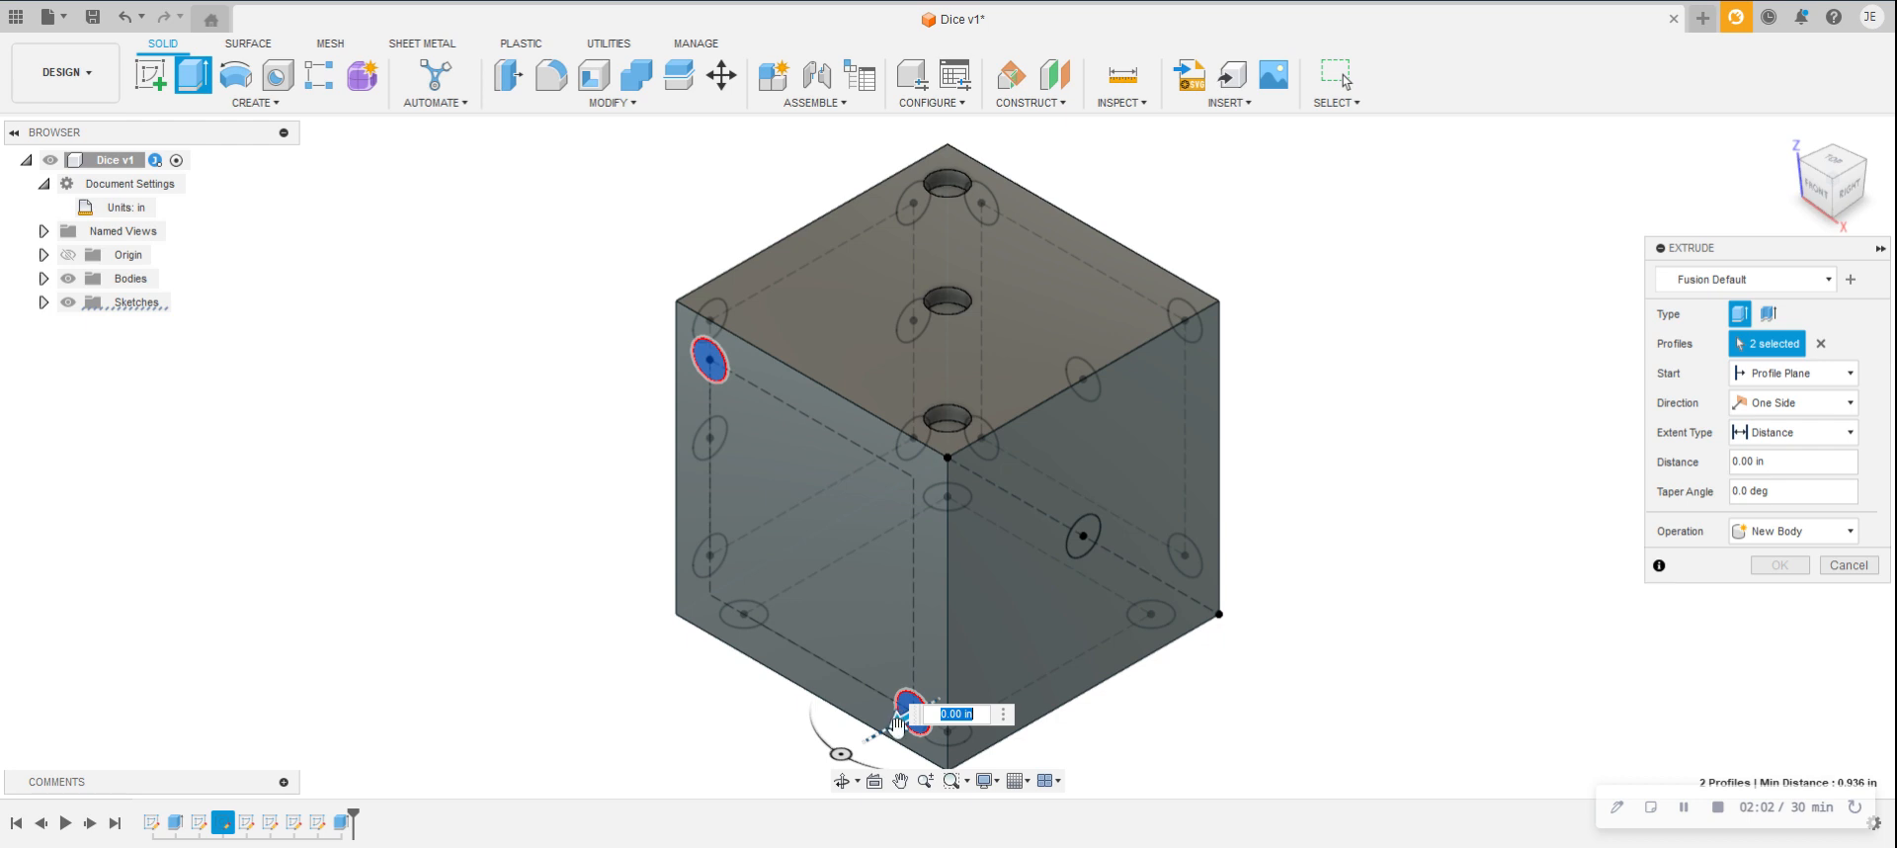
left_click_drag(898, 724, 930, 704)
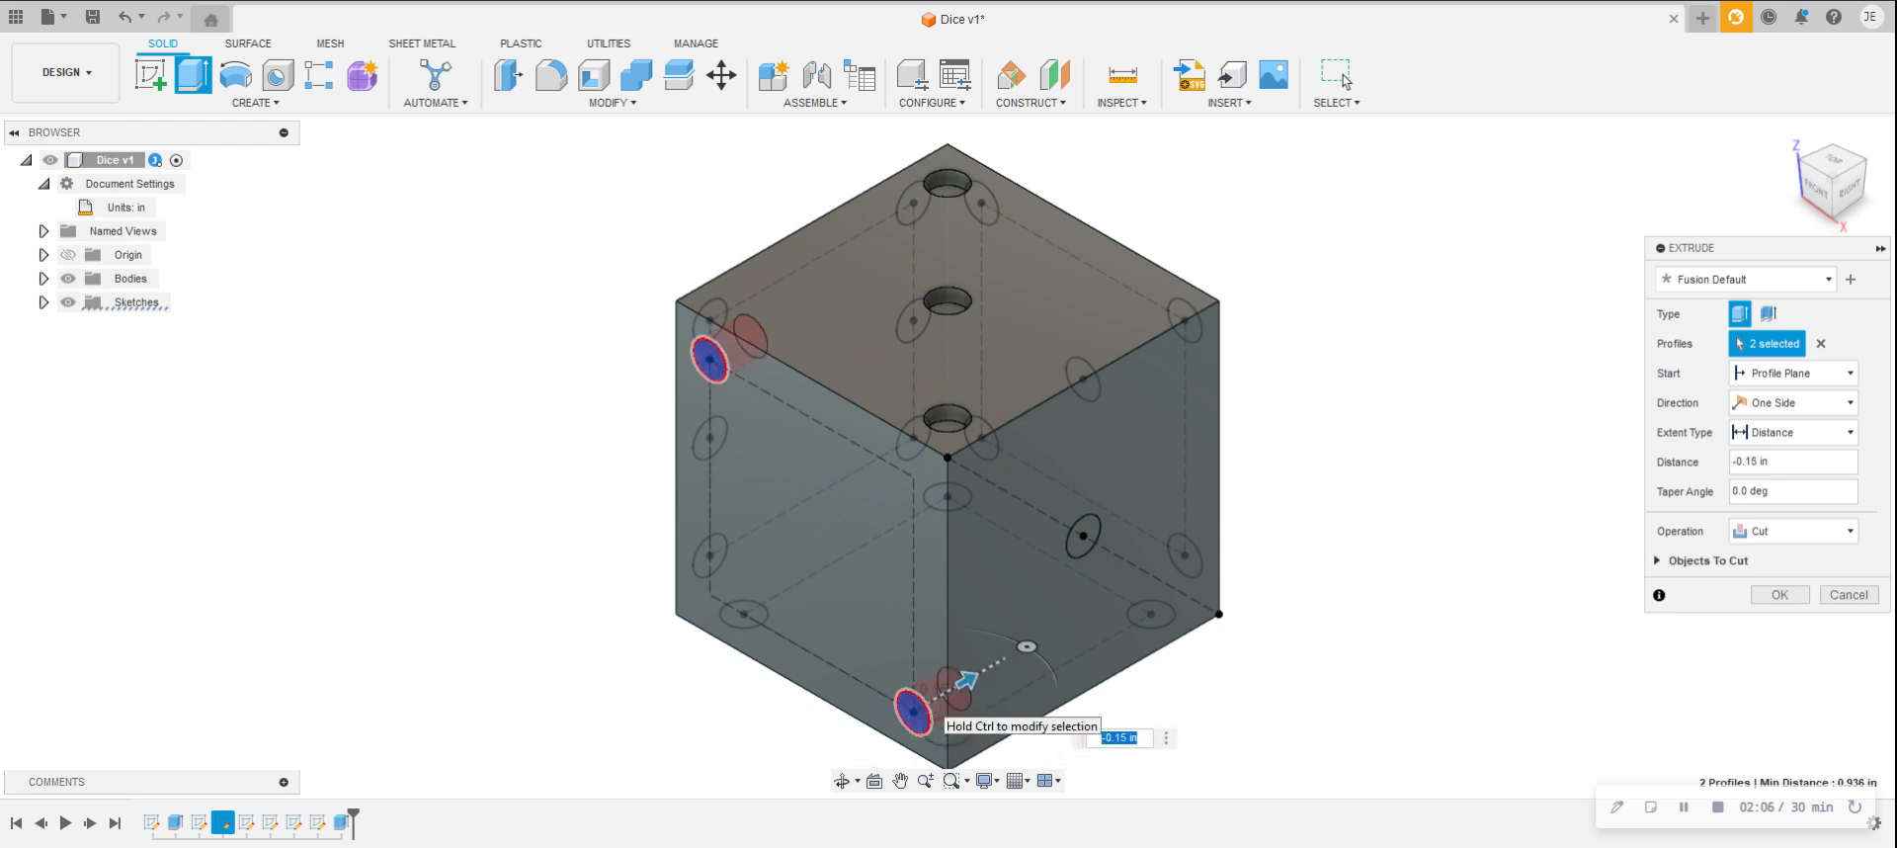
key("BackSpace")
type("-.05")
key("Return")
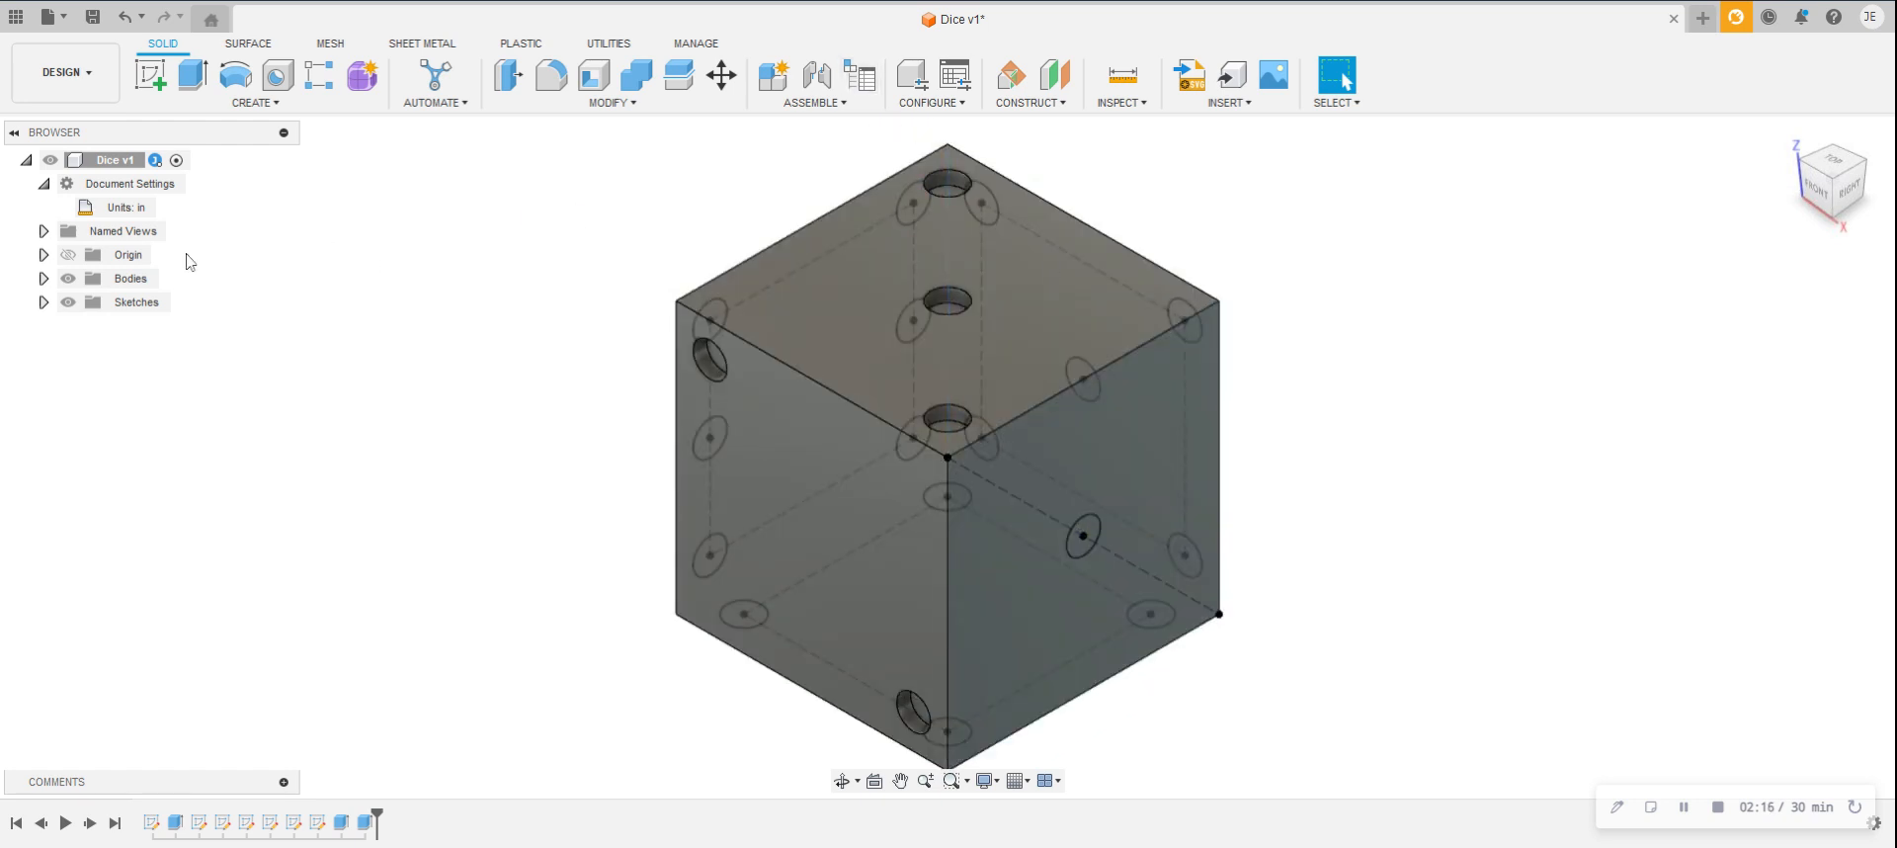
Step: Extrude the single center circle on the cube's right face as a cut with a distance of -0.05 in
left_click(194, 77)
left_click(1084, 541)
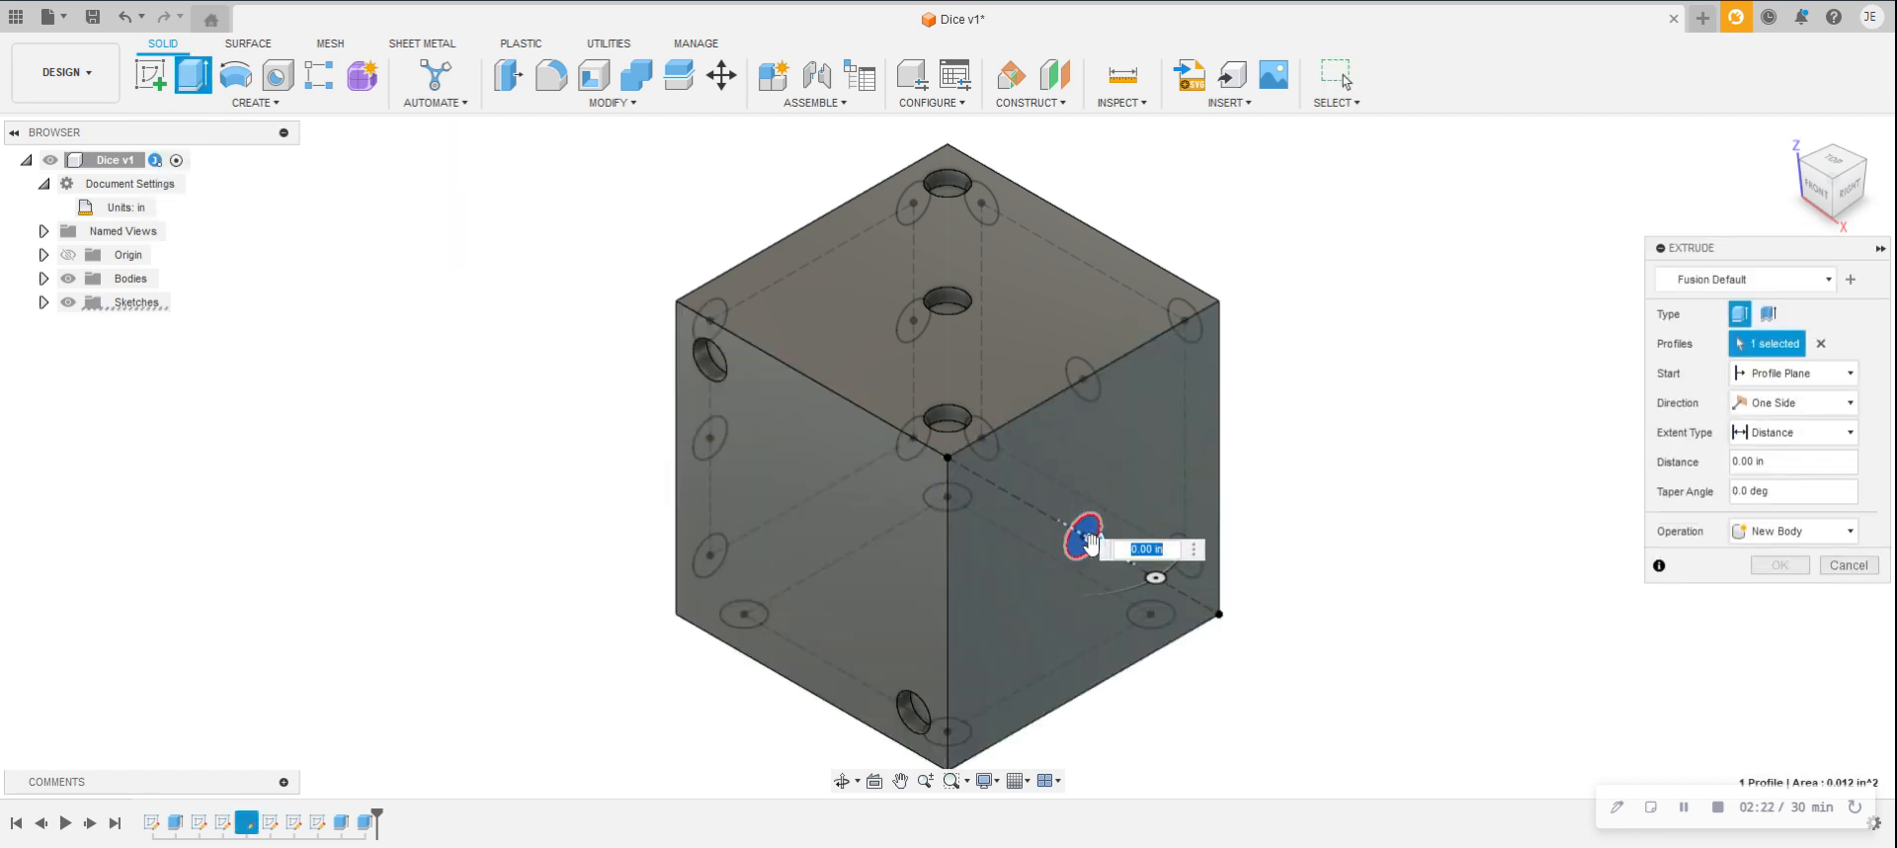
left_click_drag(1088, 541, 1058, 530)
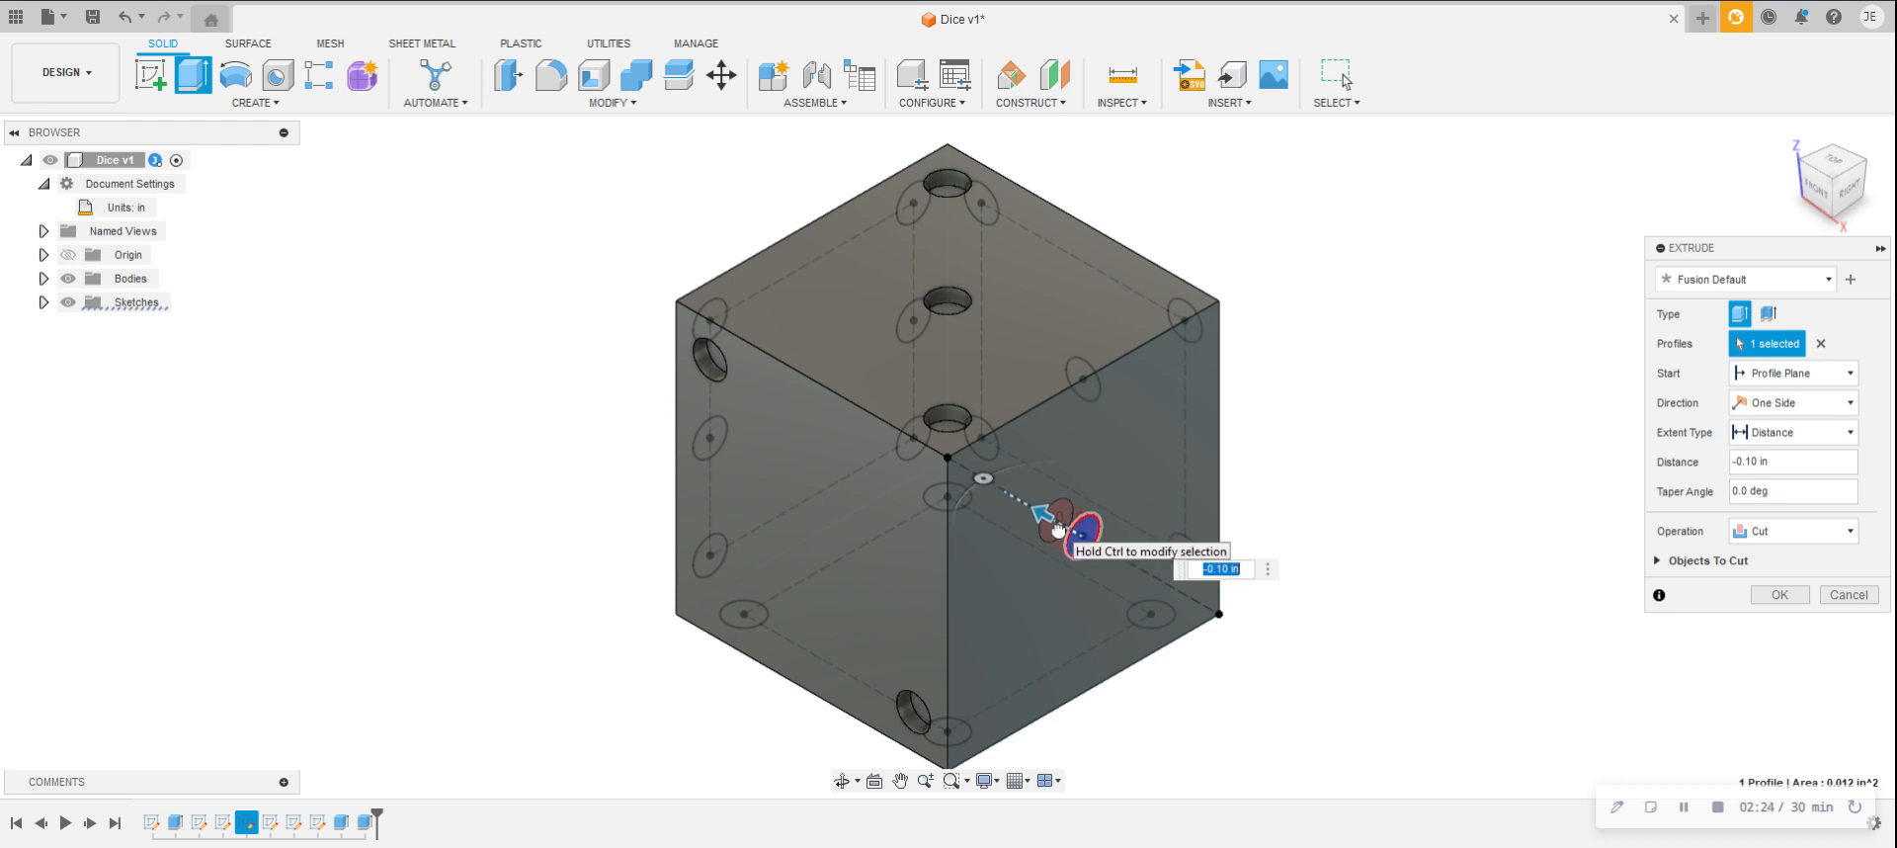
type("-.05")
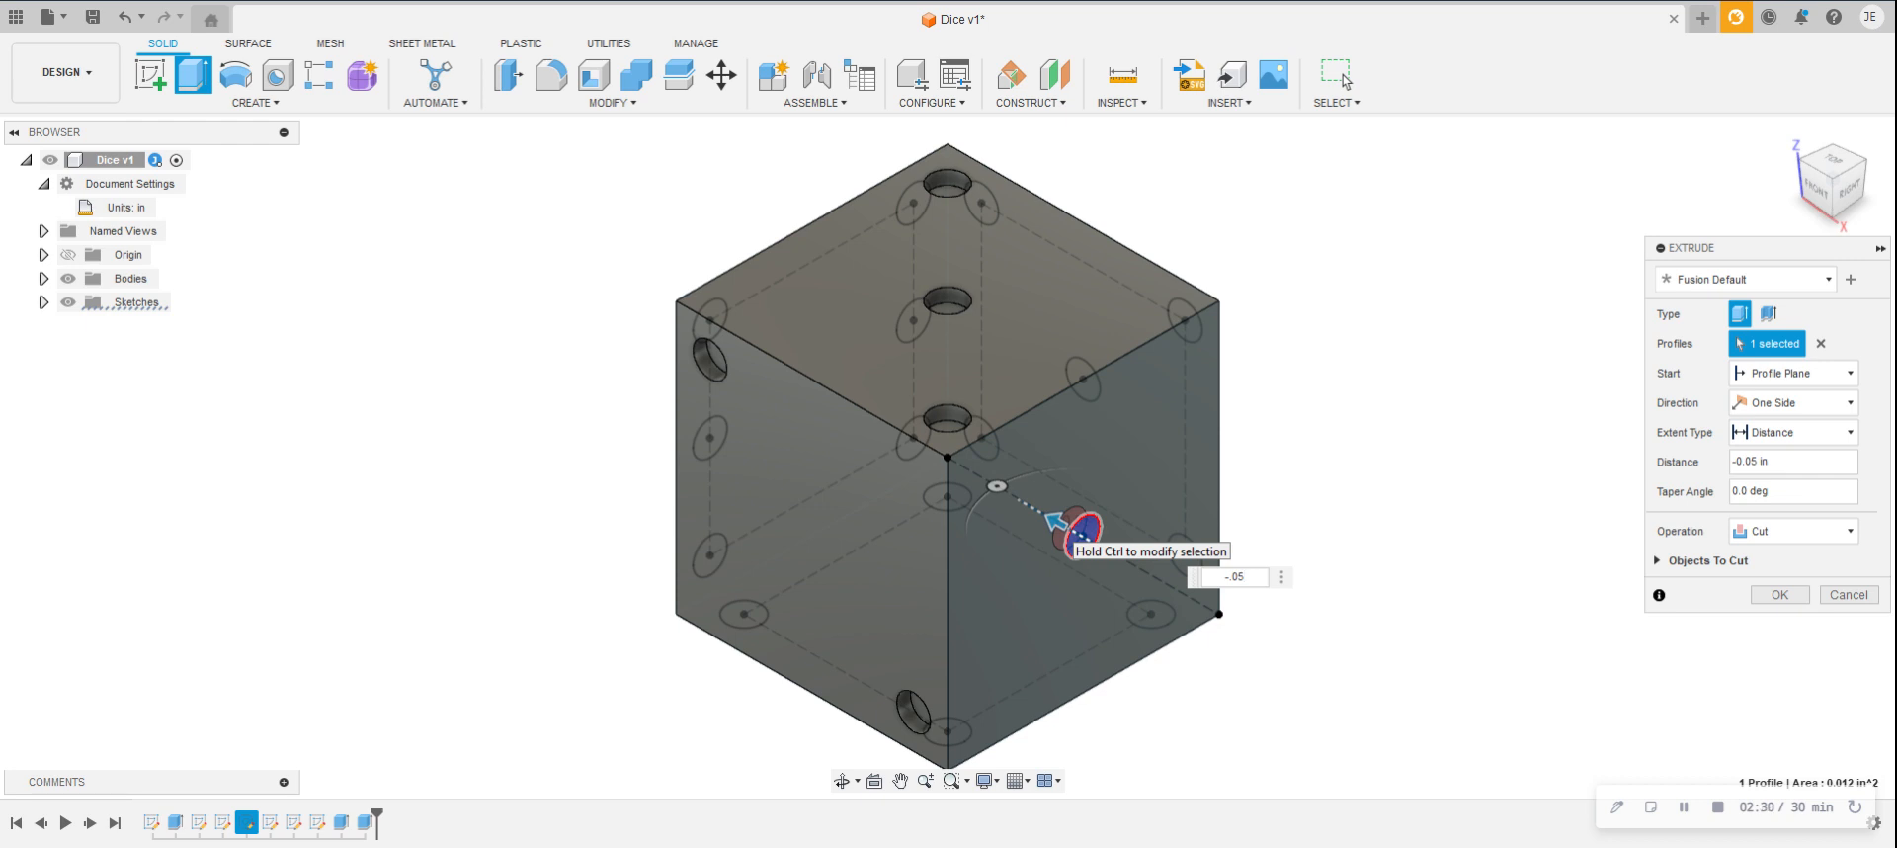
key("Return")
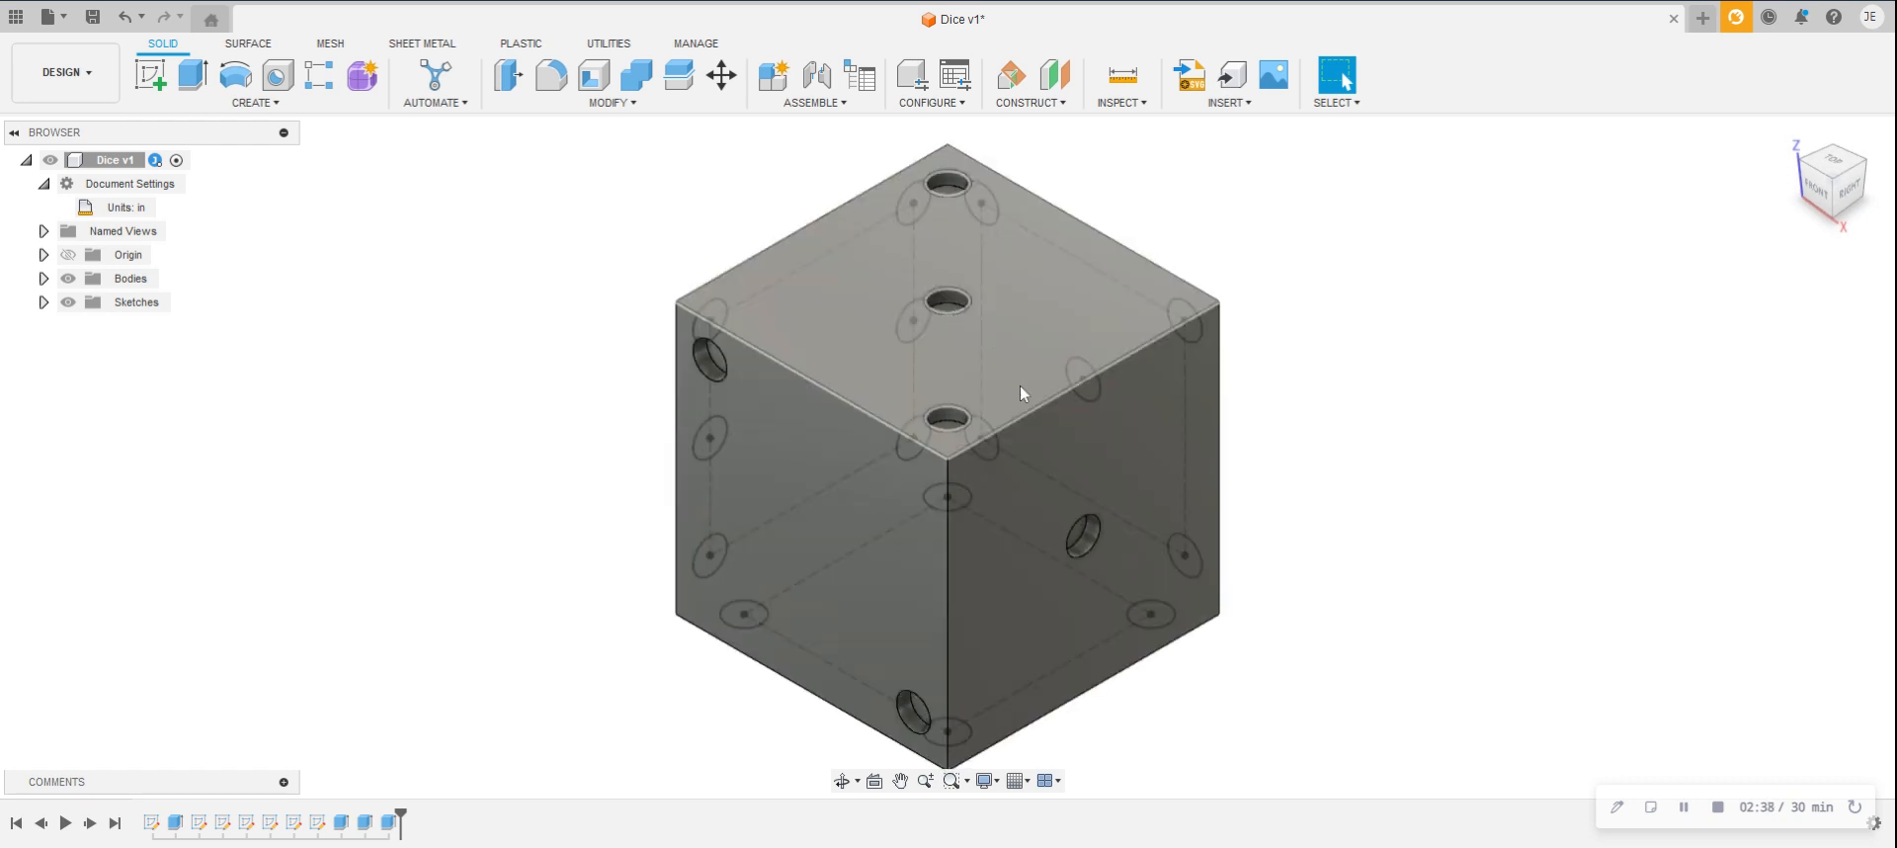
Step: Extrude the five circles on the cube's back face as a cut with a distance of -0.05 in
left_click(1865, 169)
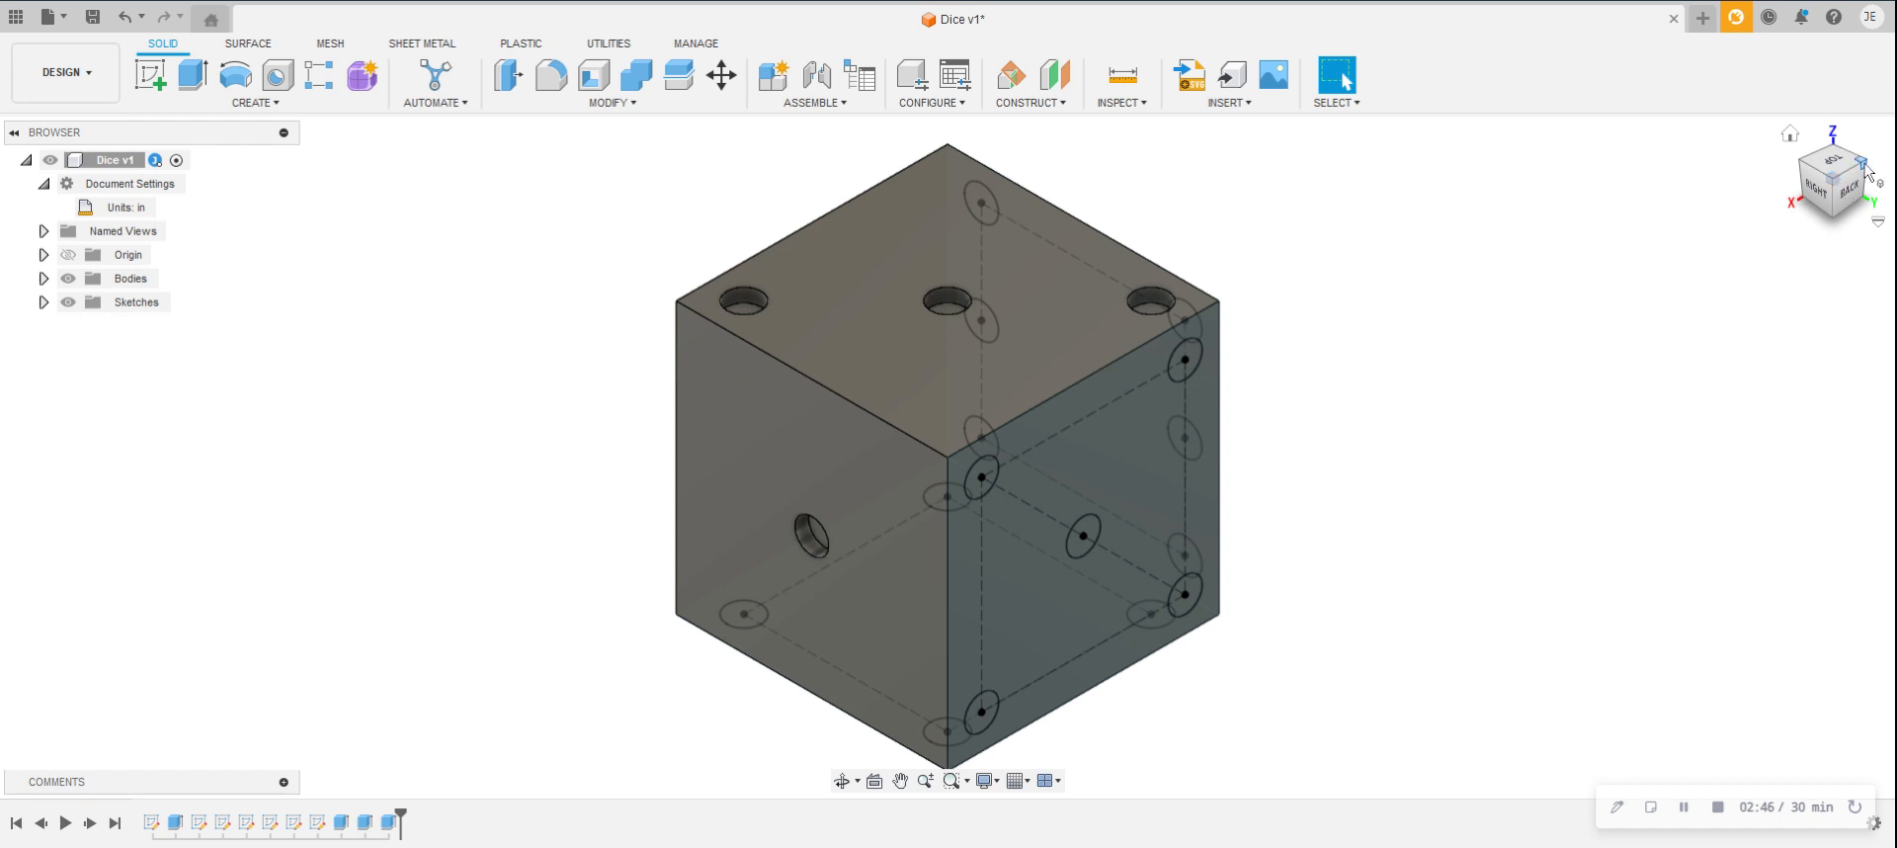
left_click(1867, 171)
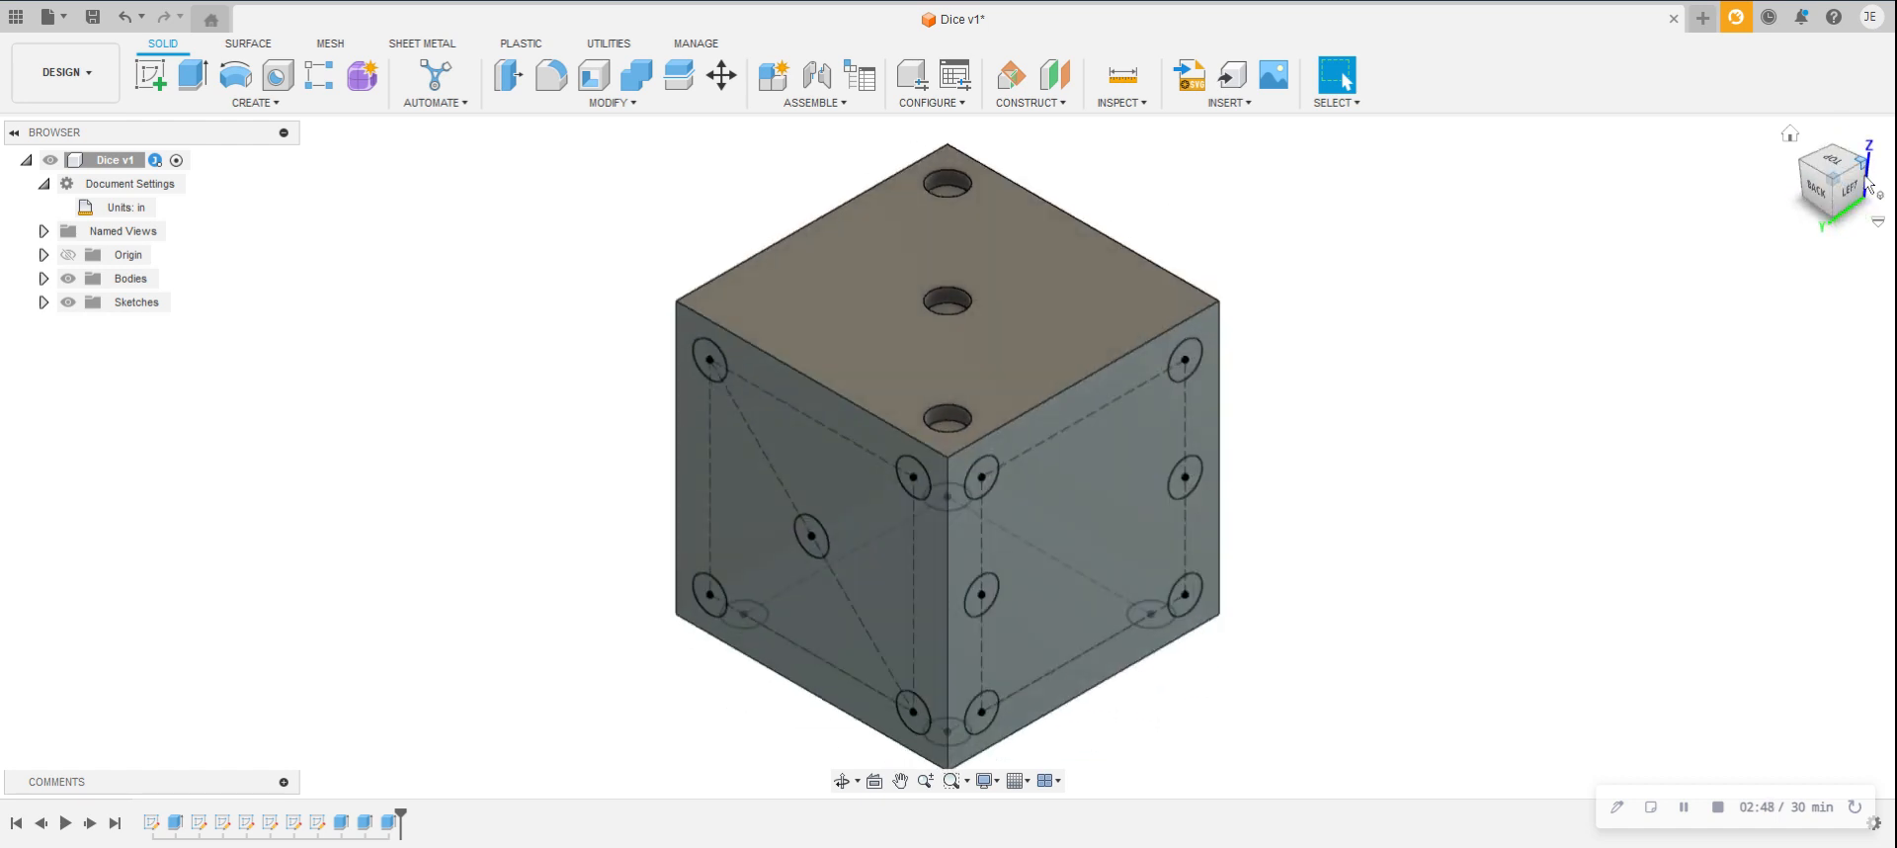
left_click(1866, 206)
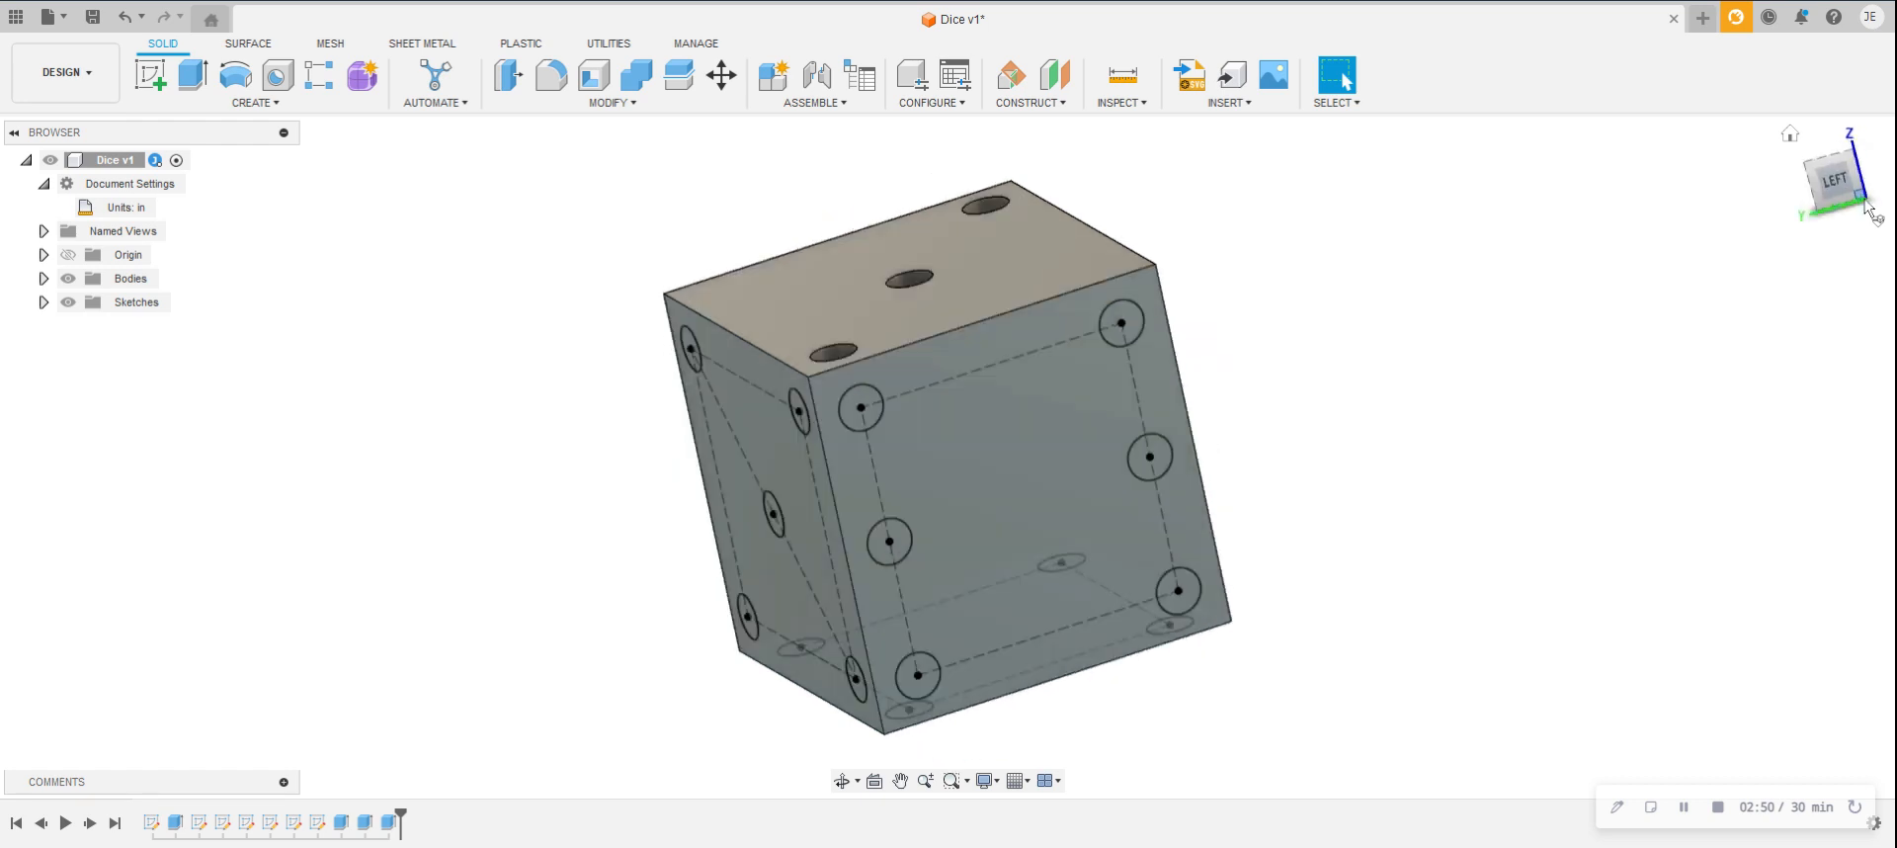
left_click(1809, 170)
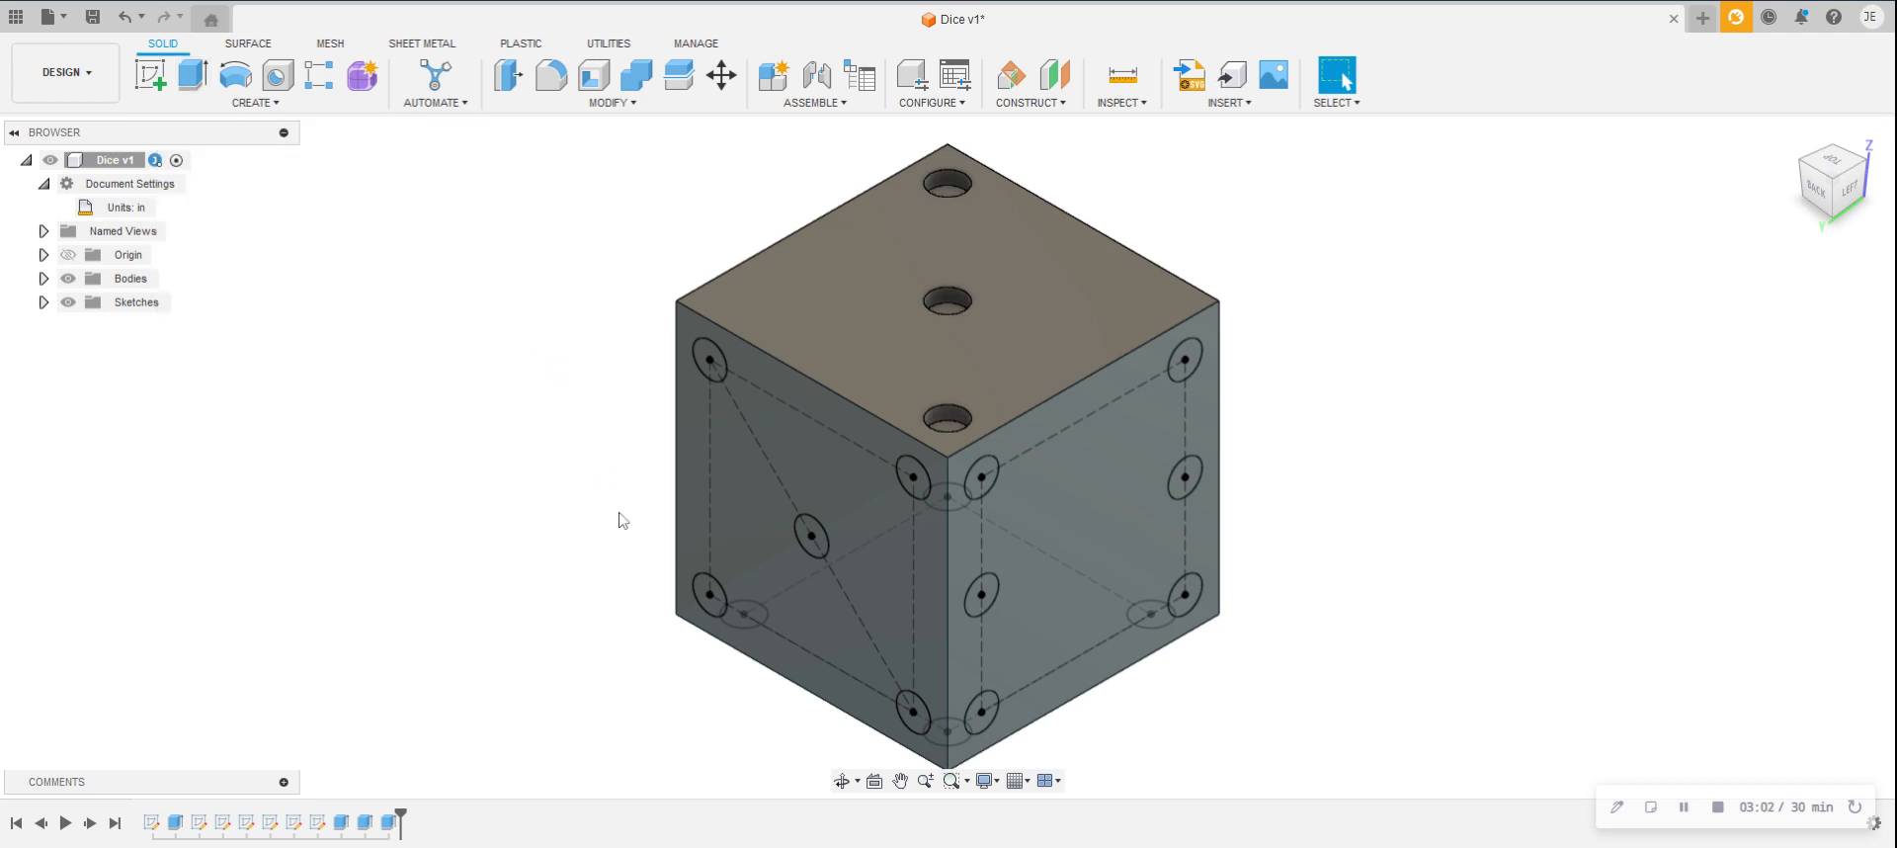
key("e")
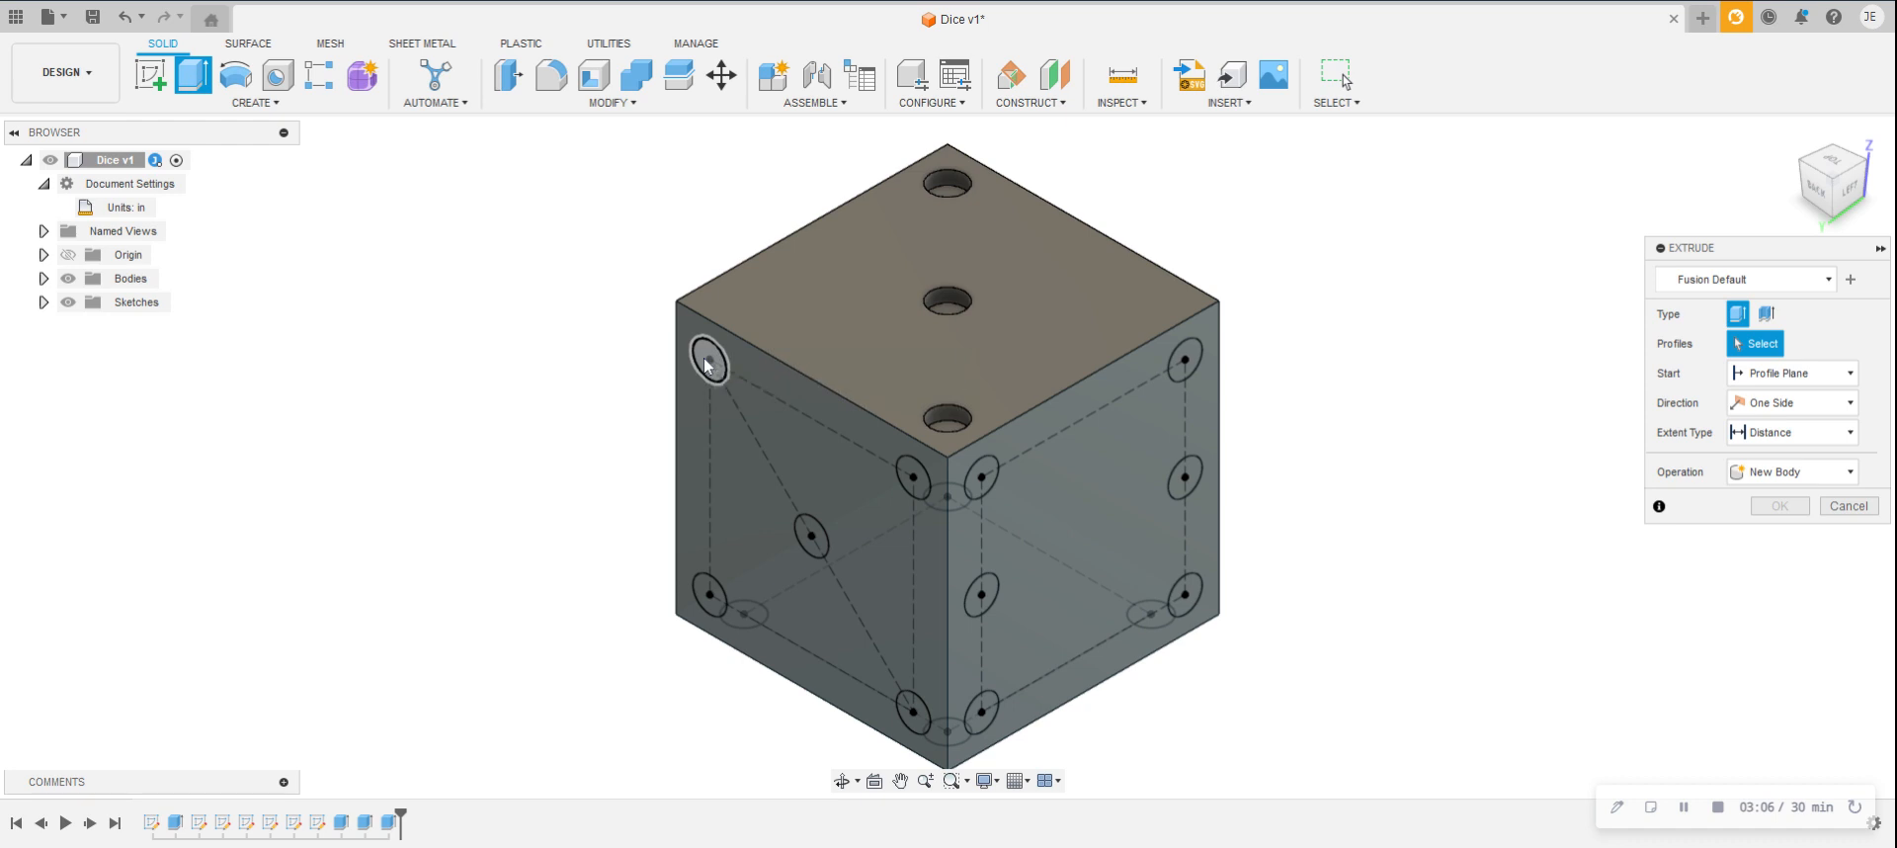
left_click(705, 359)
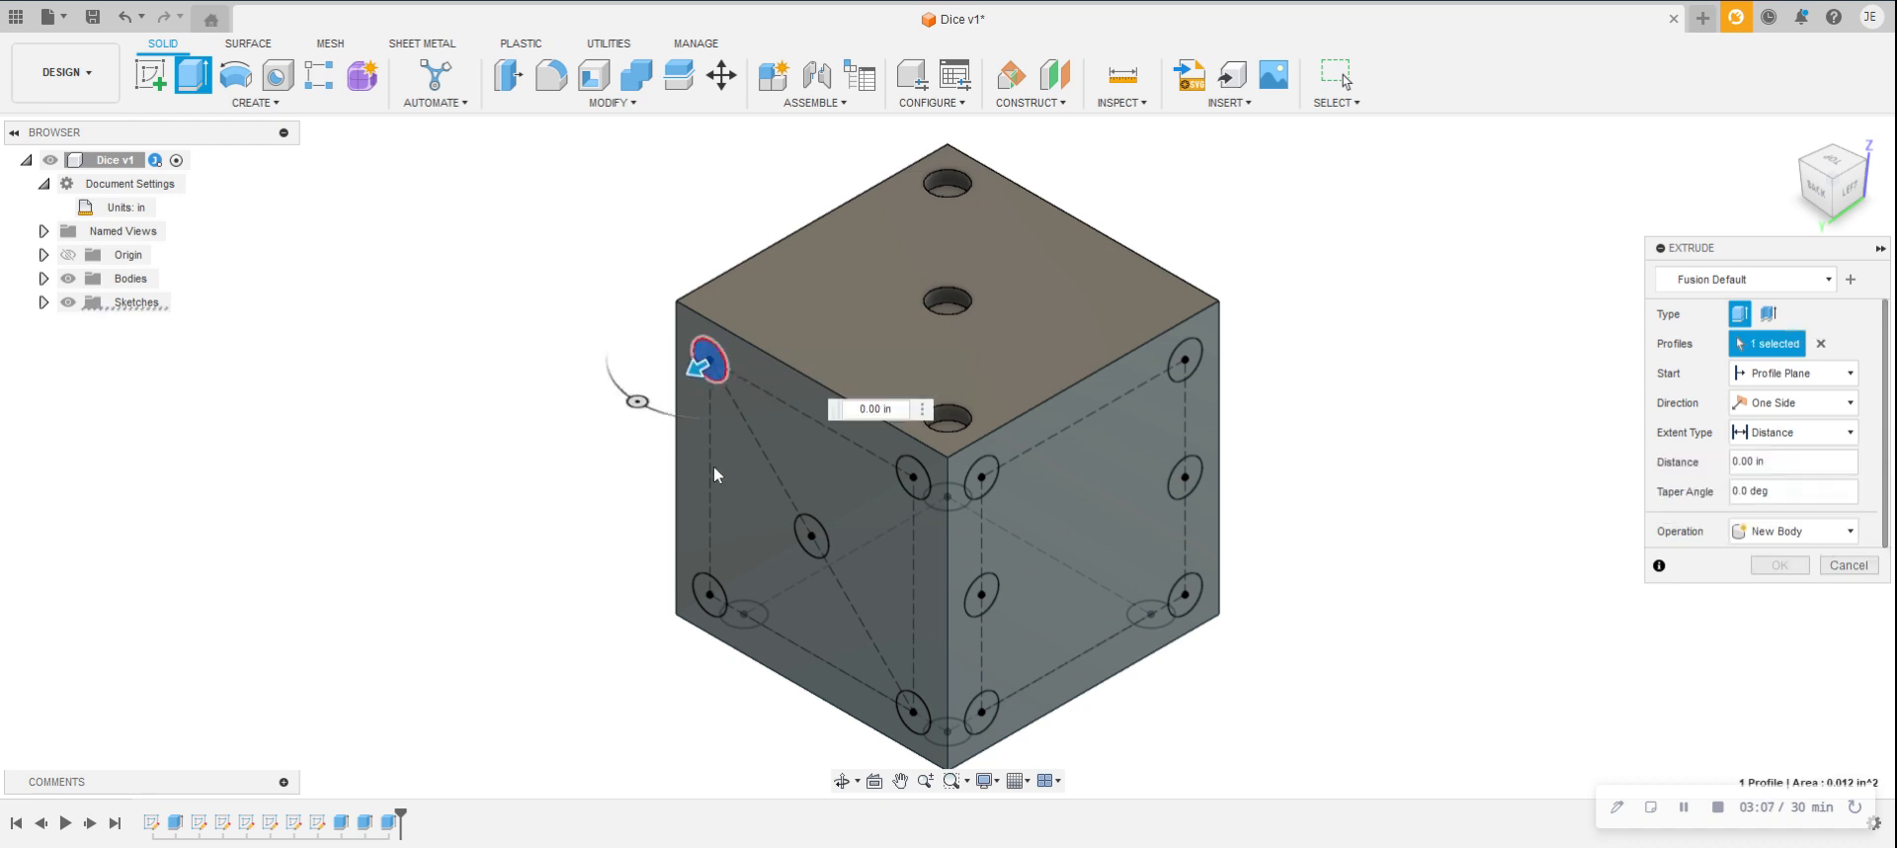
left_click(806, 522)
left_click(907, 477)
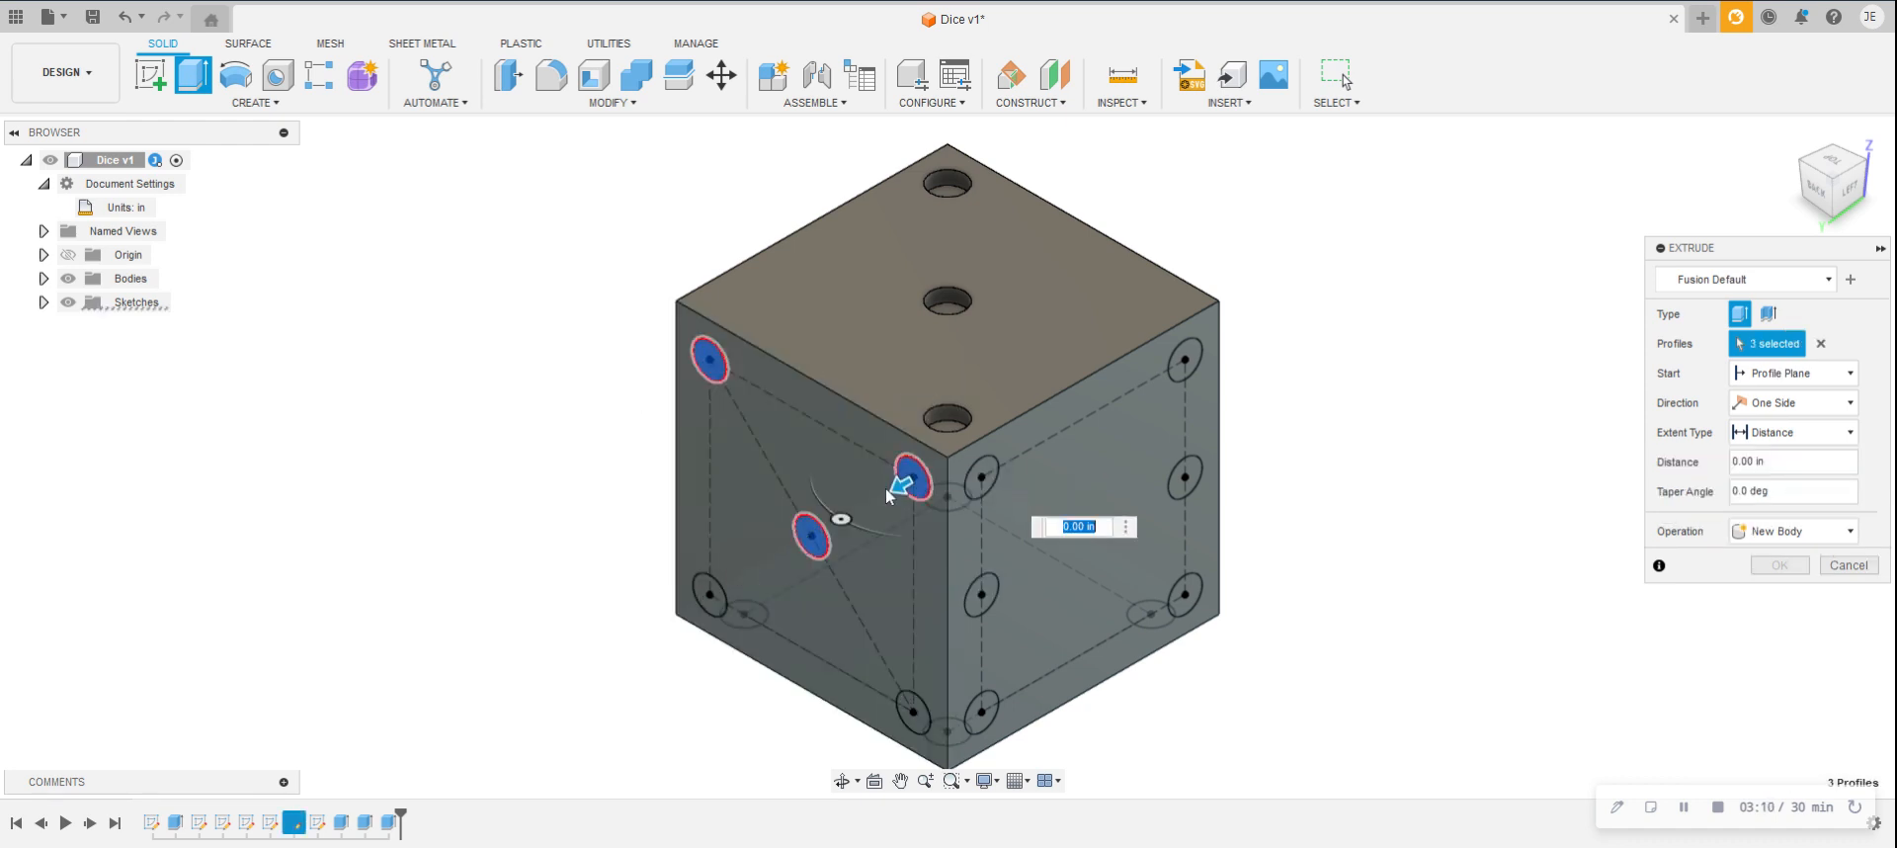
left_click(701, 597)
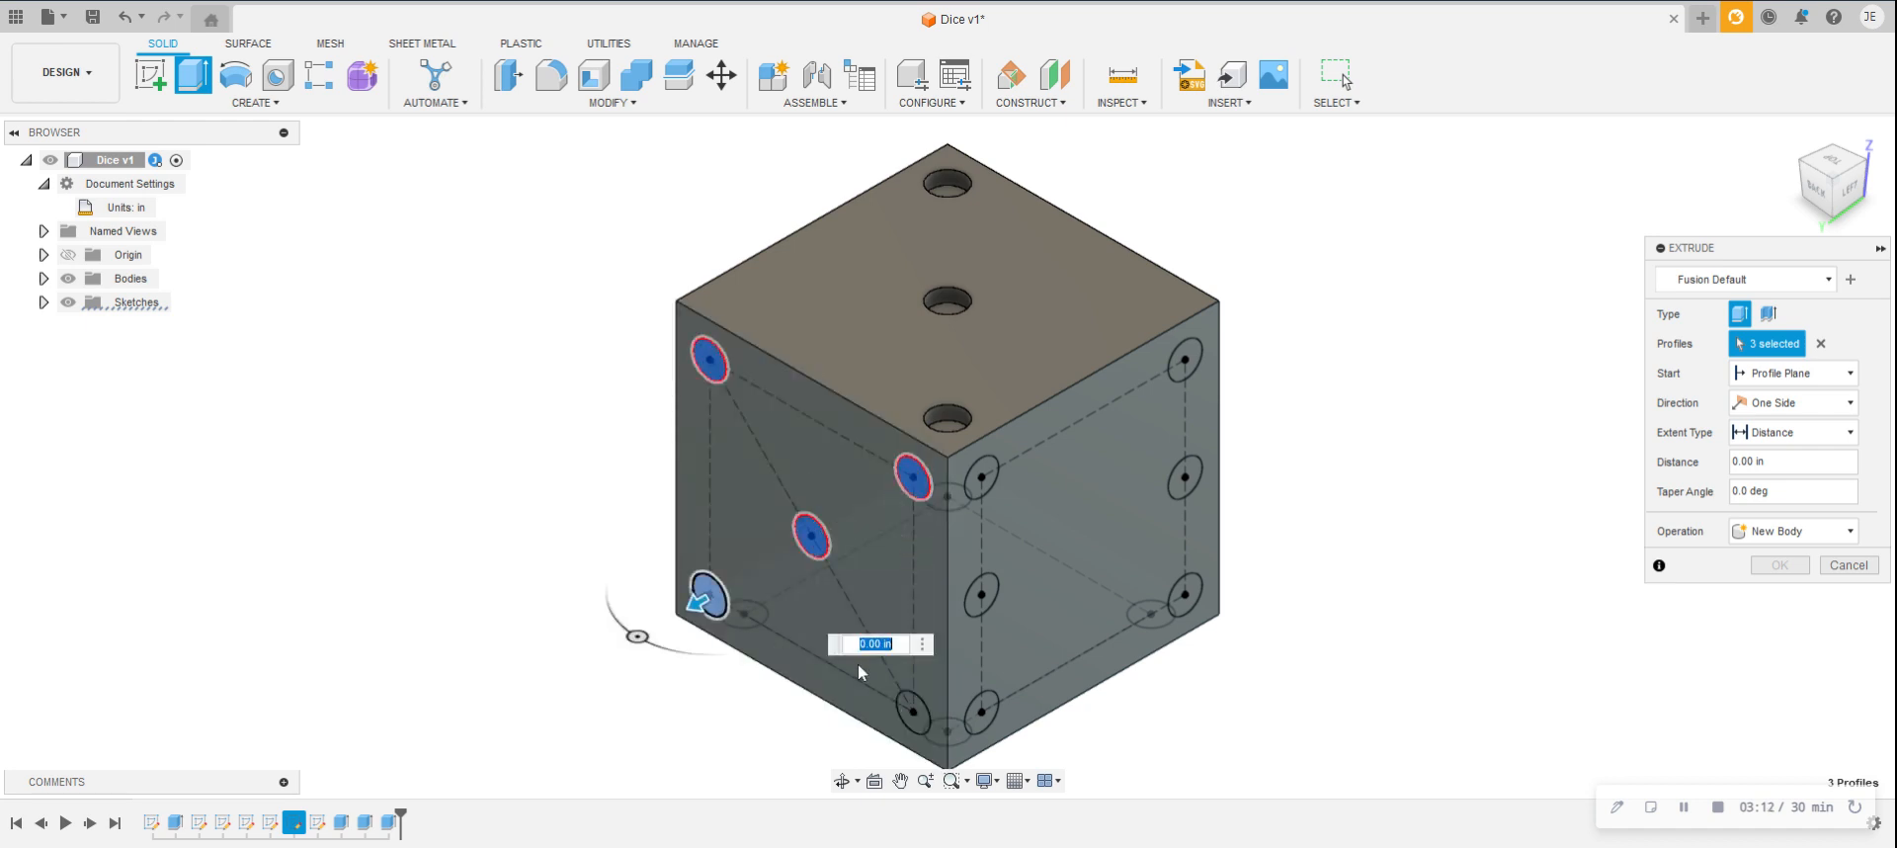
left_click(911, 718)
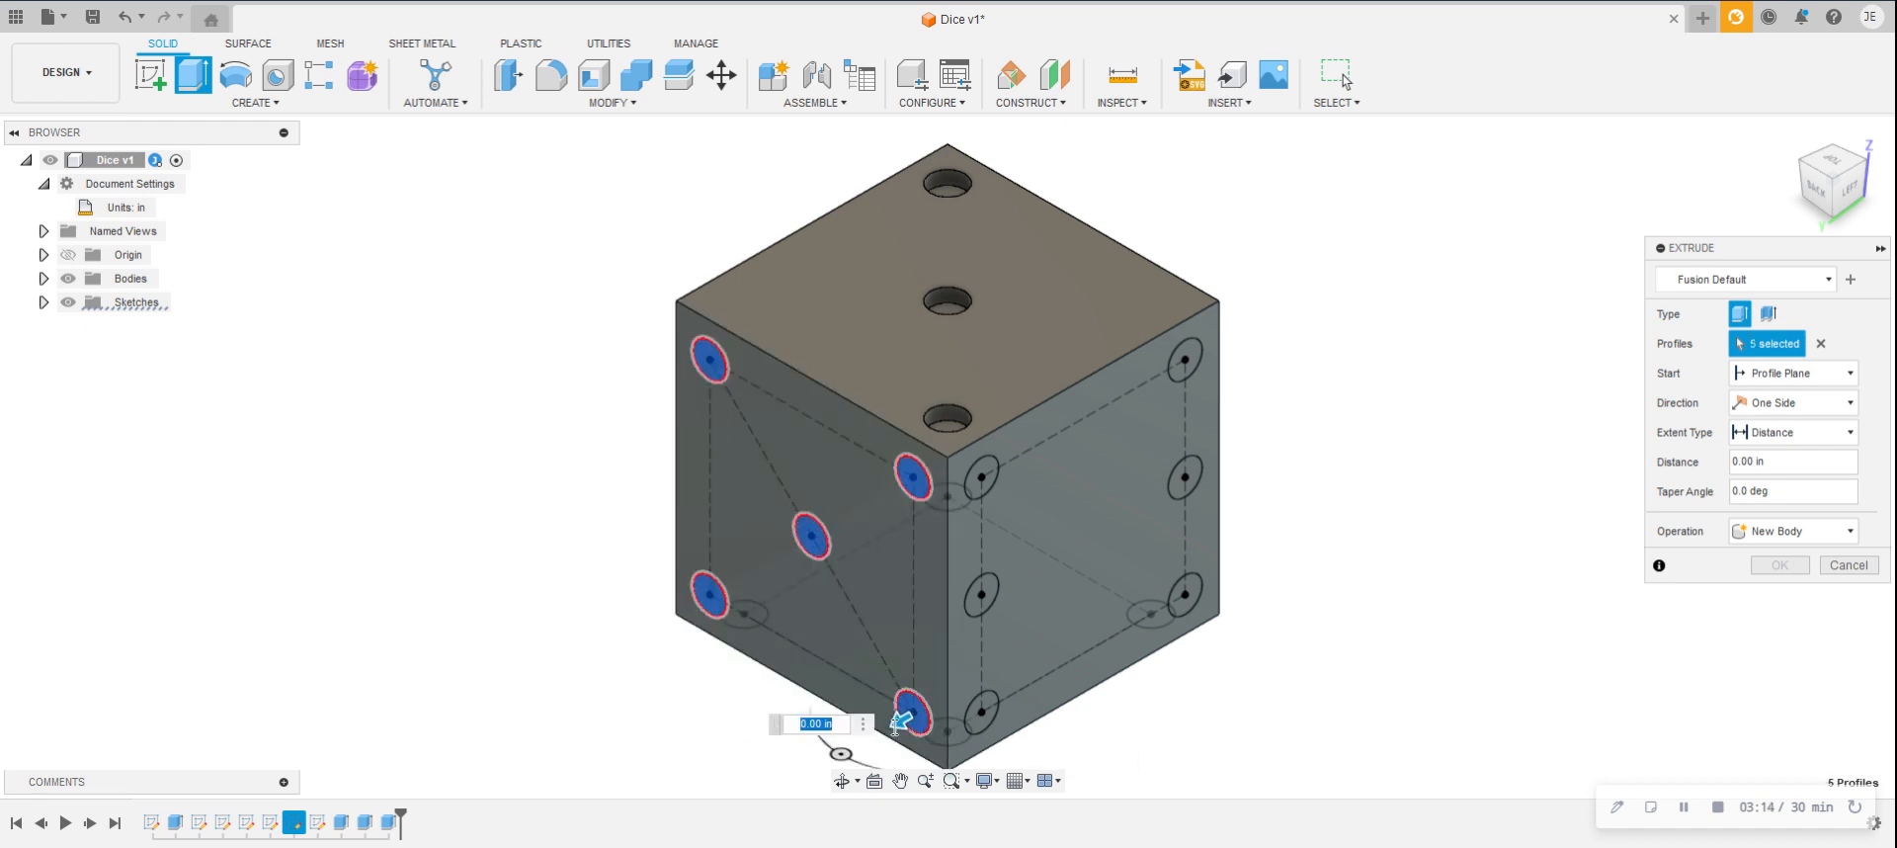
left_click_drag(911, 719, 926, 704)
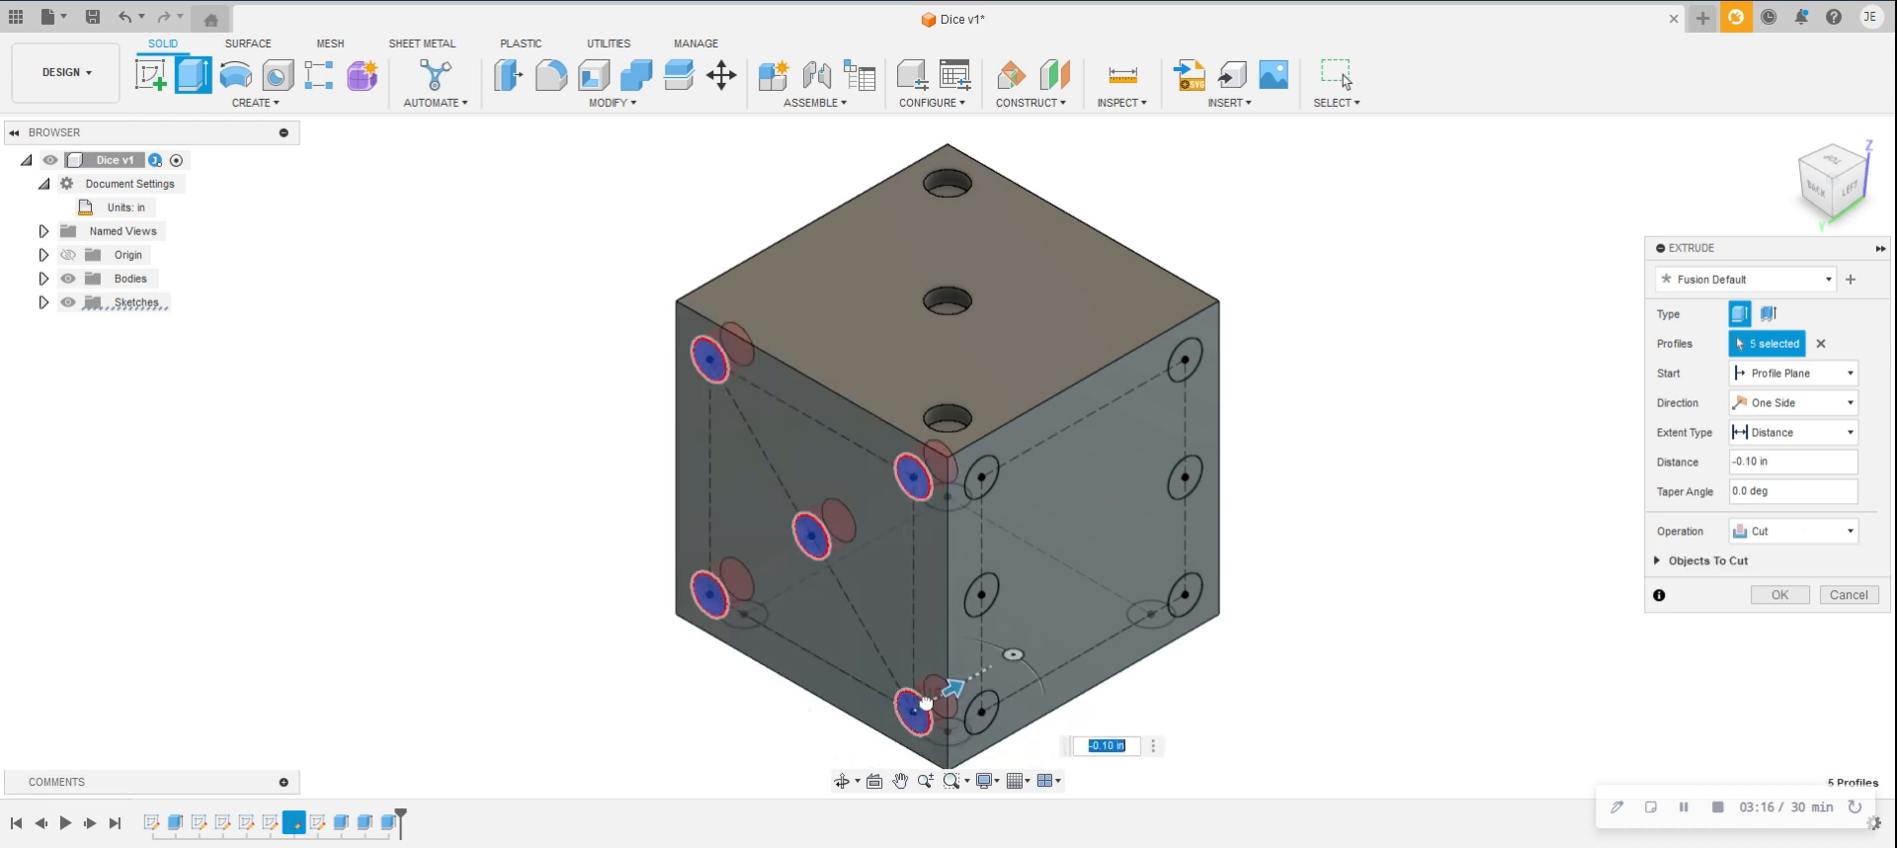
type("-.0")
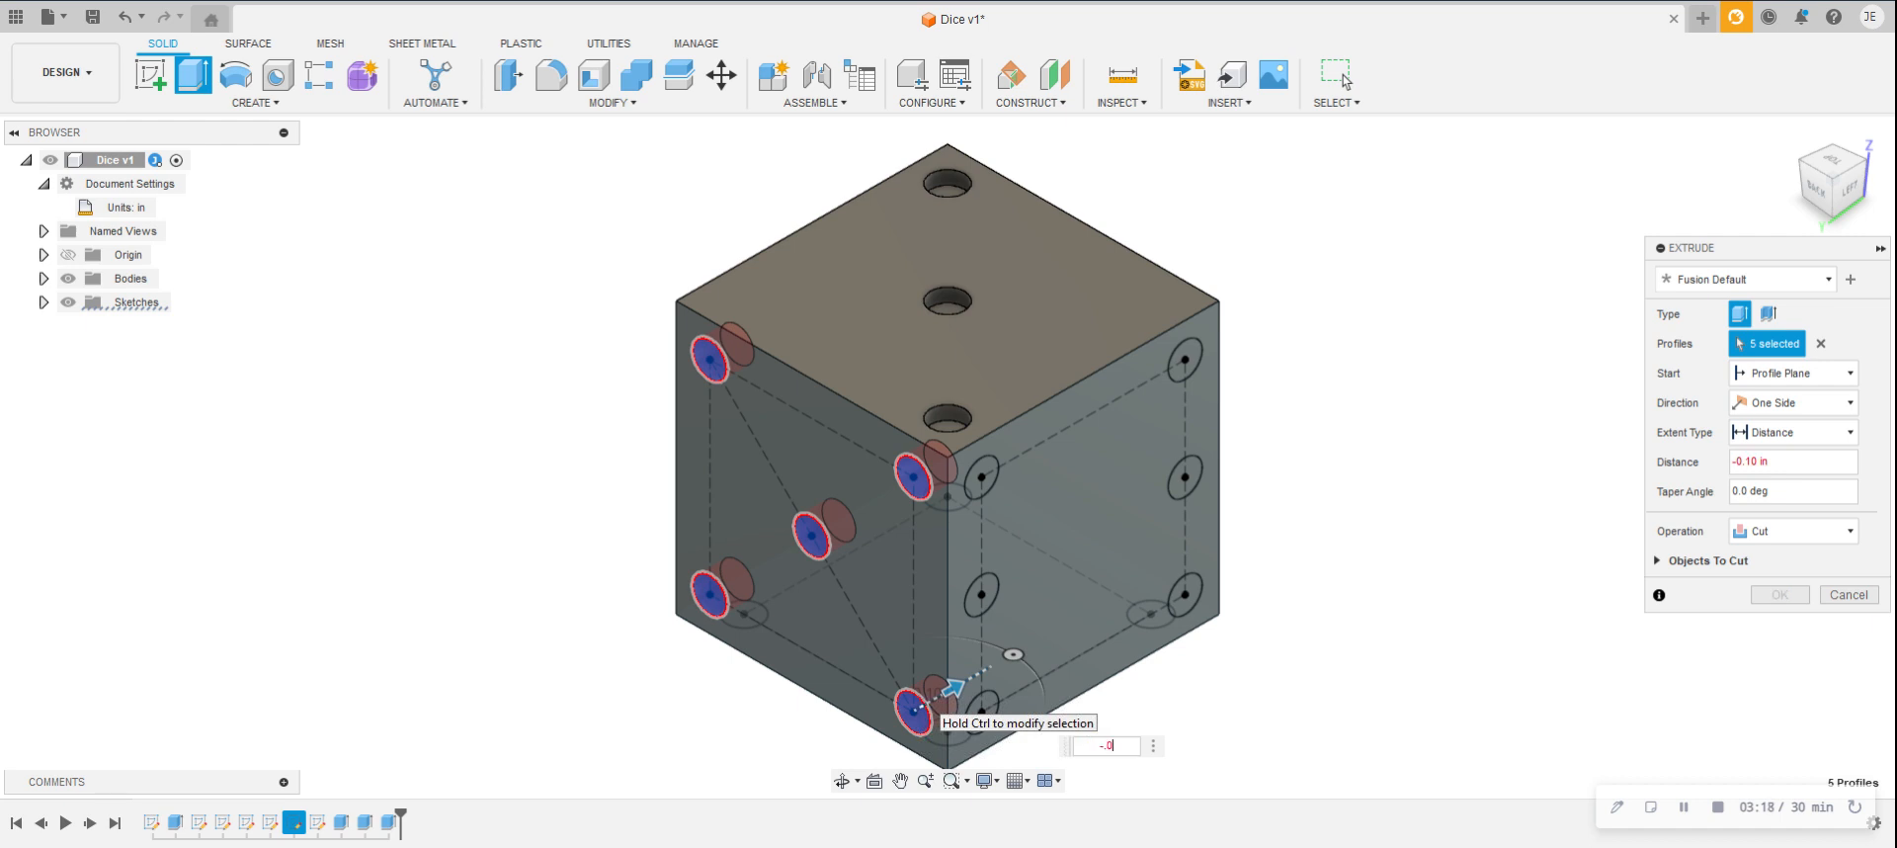
type("5")
key("Return")
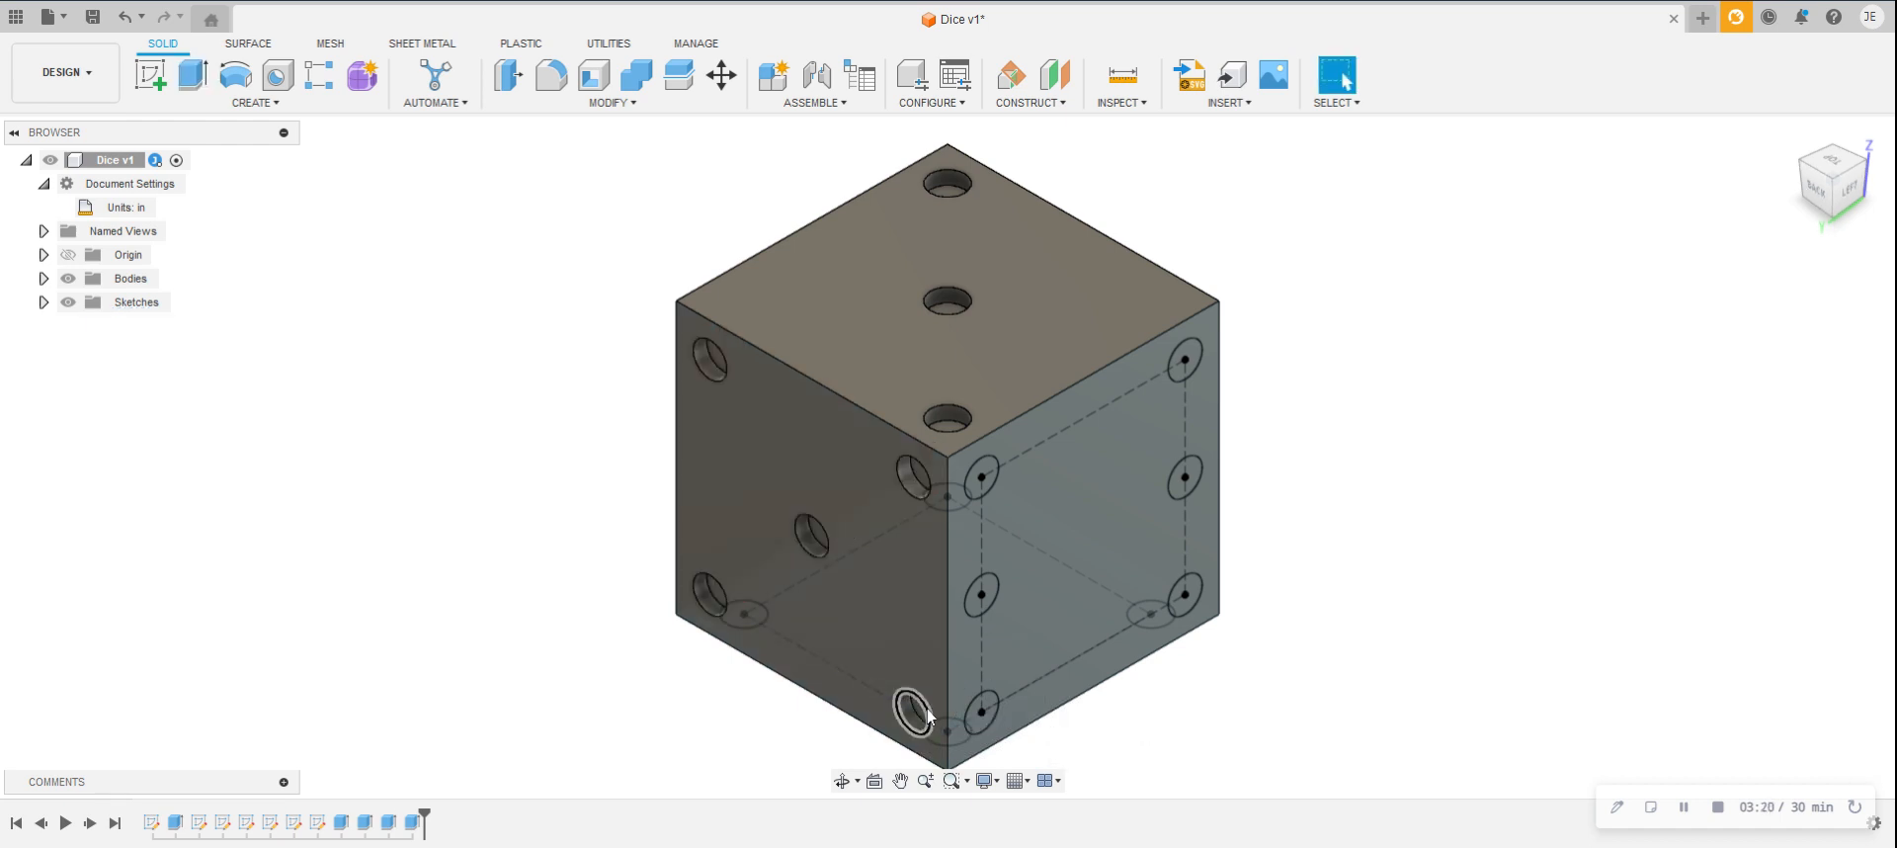
Step: Extrude the six circles on the cube's left face as a cut with a distance of -0.05 in
key("e")
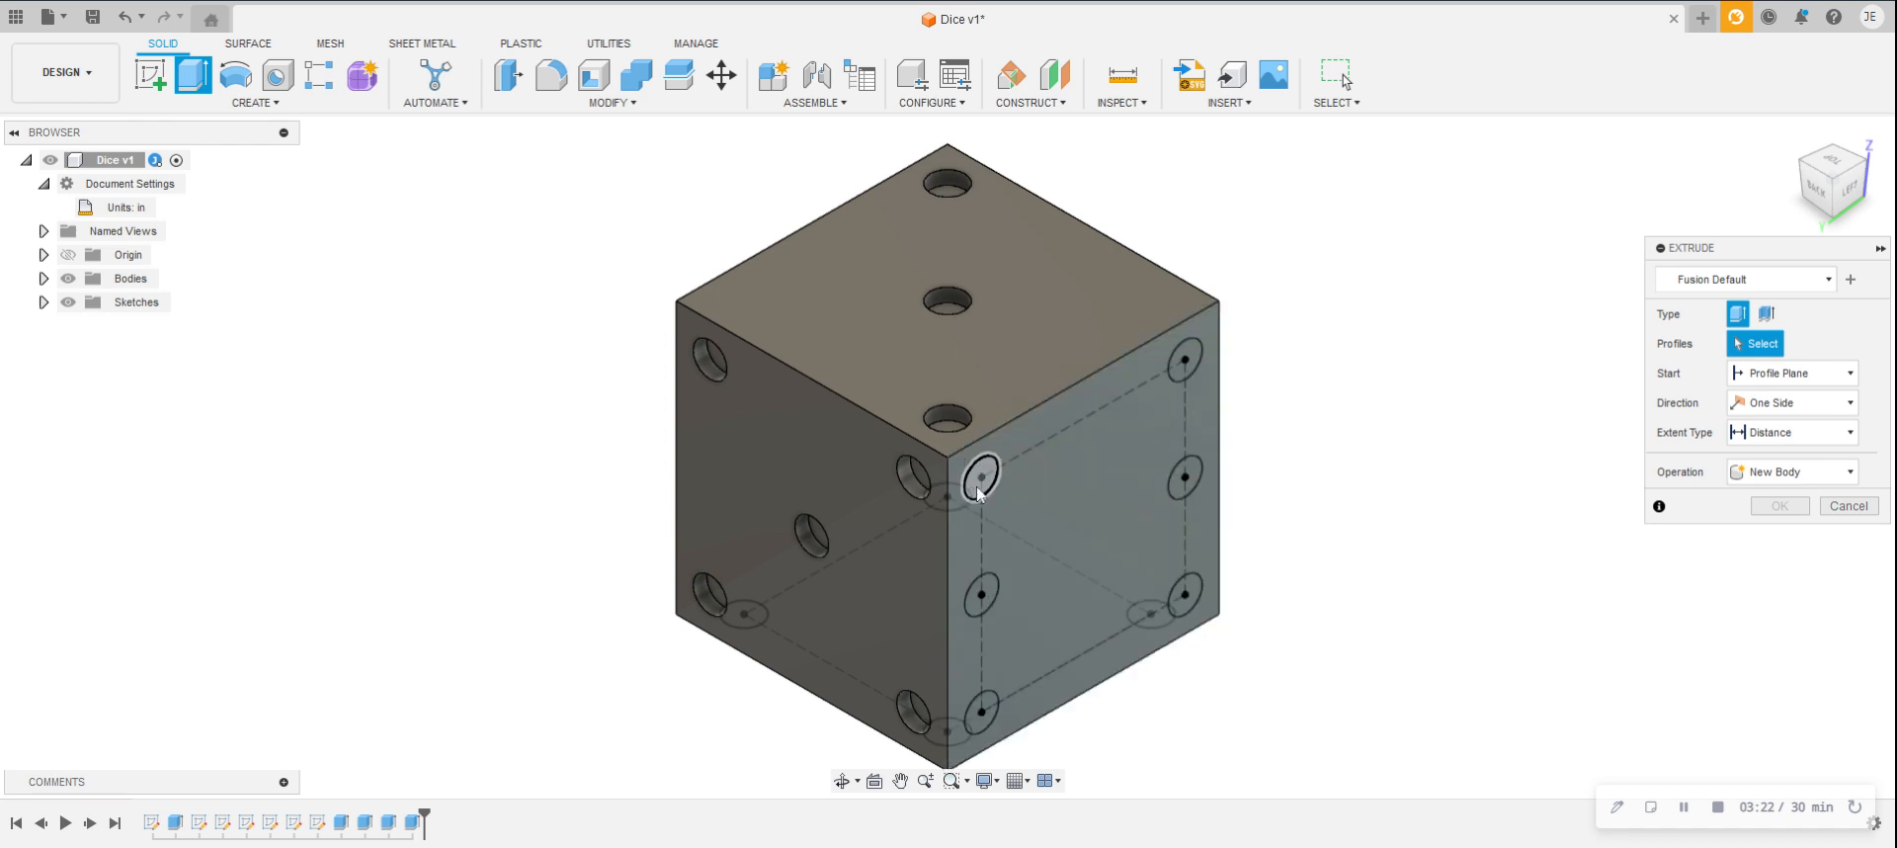
left_click(981, 480)
left_click(978, 599)
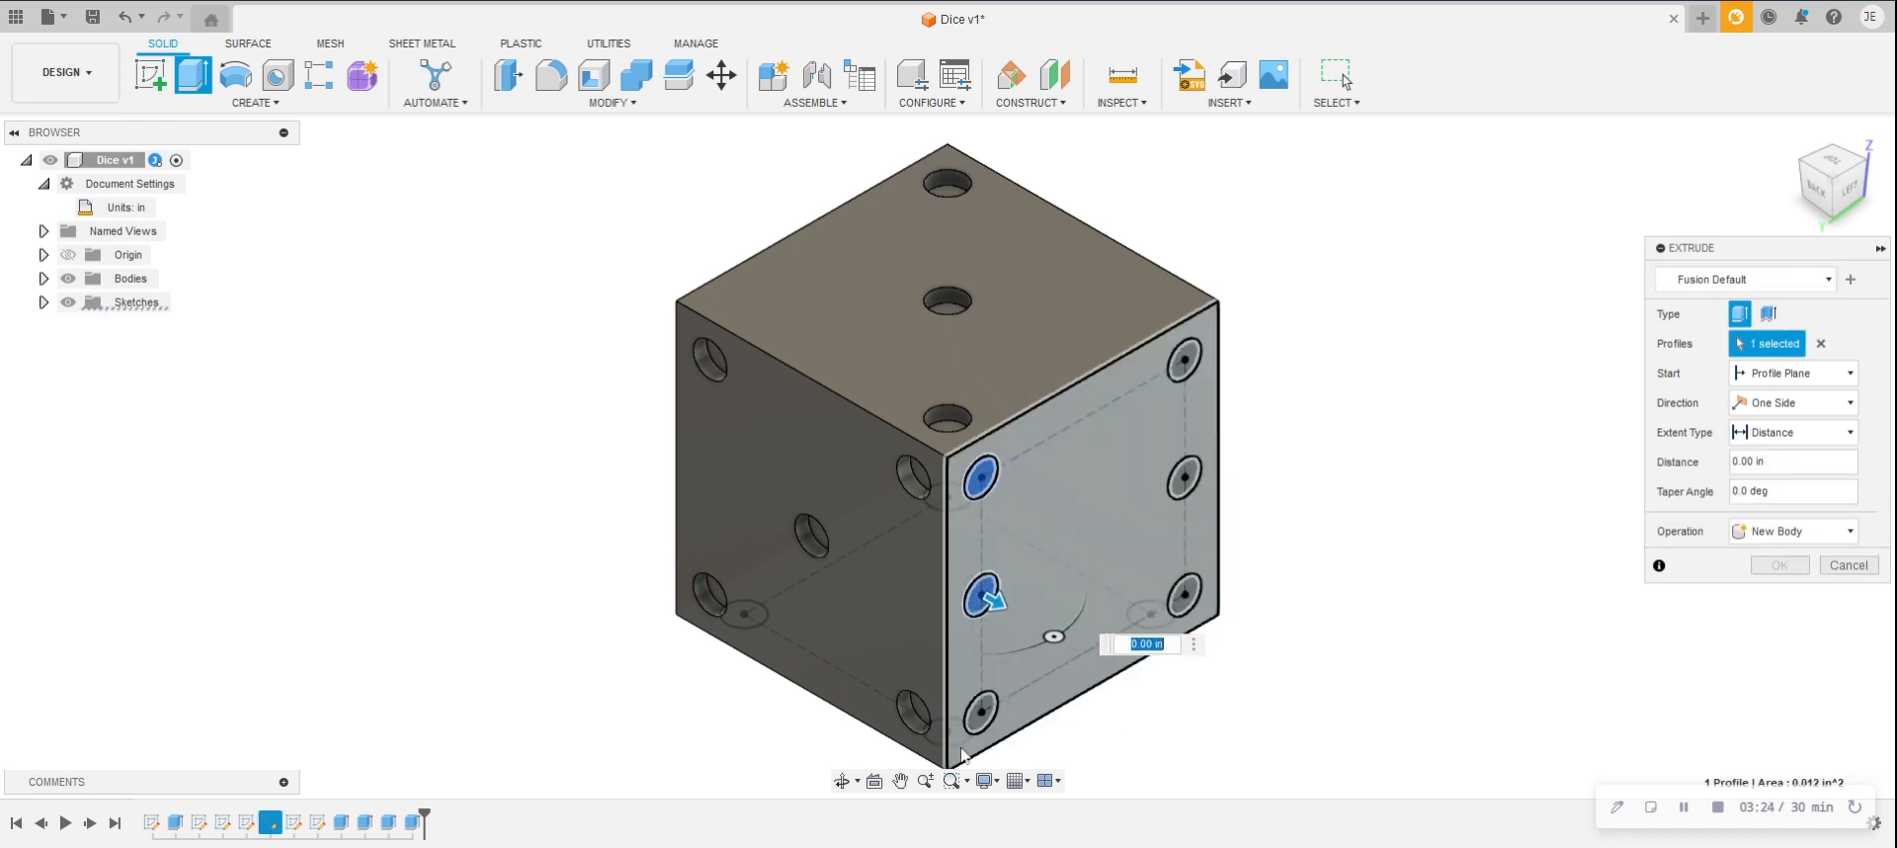
left_click(978, 713)
left_click(1185, 593)
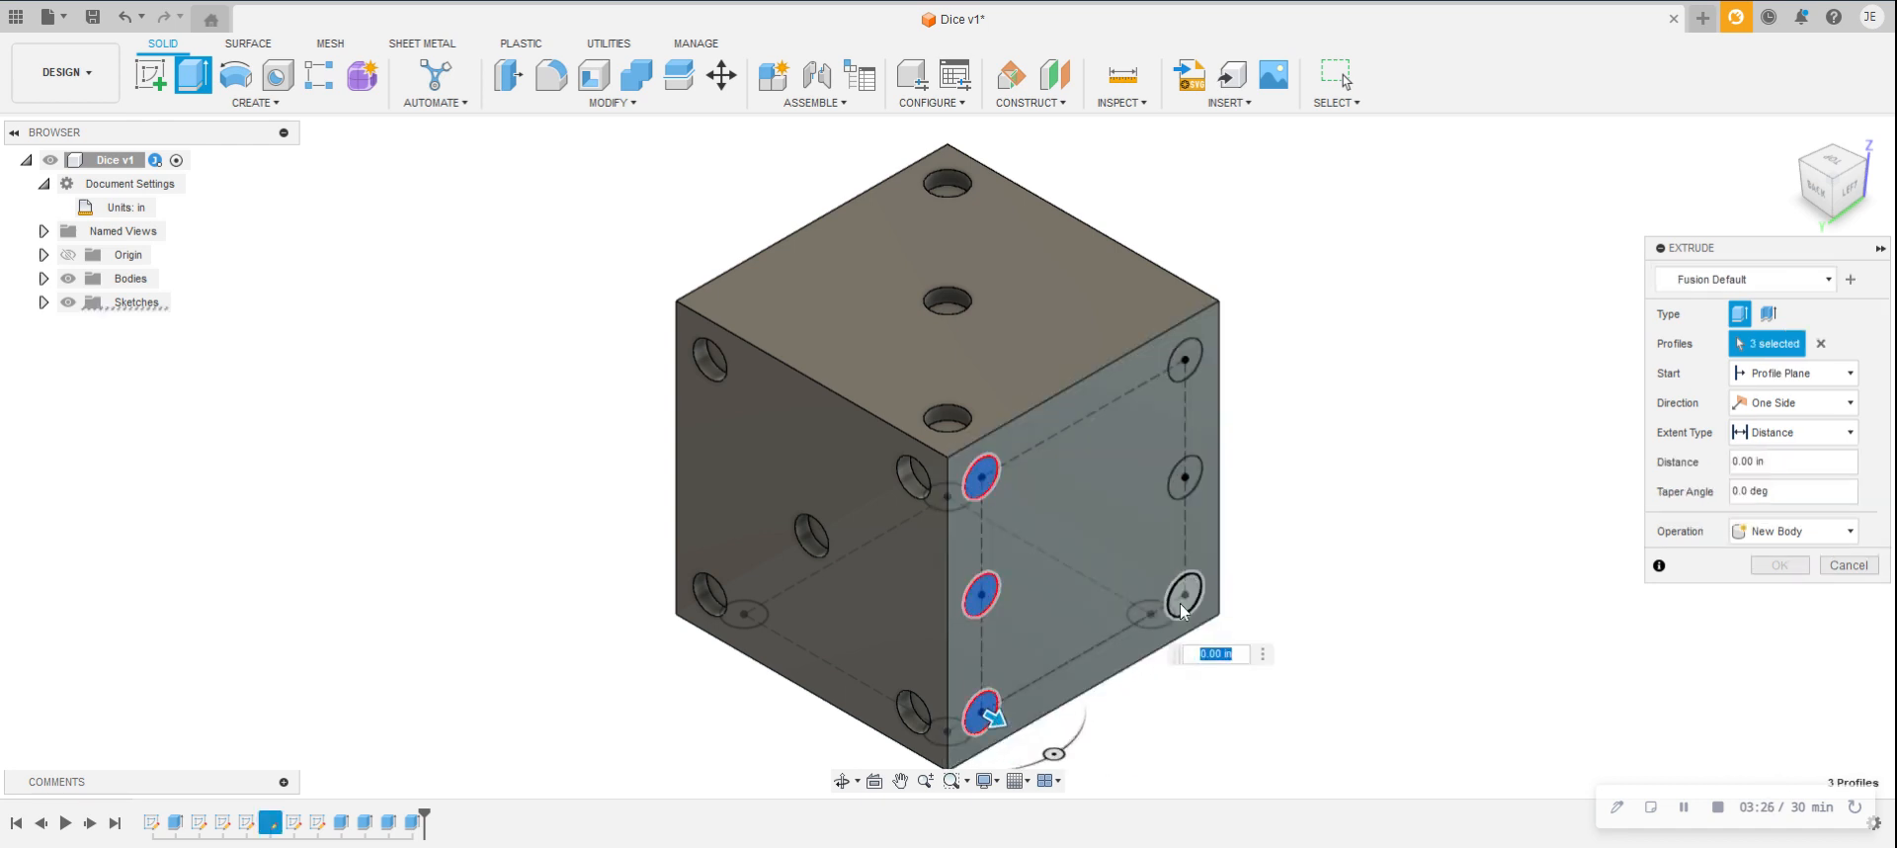
left_click(1185, 480)
left_click(1189, 362)
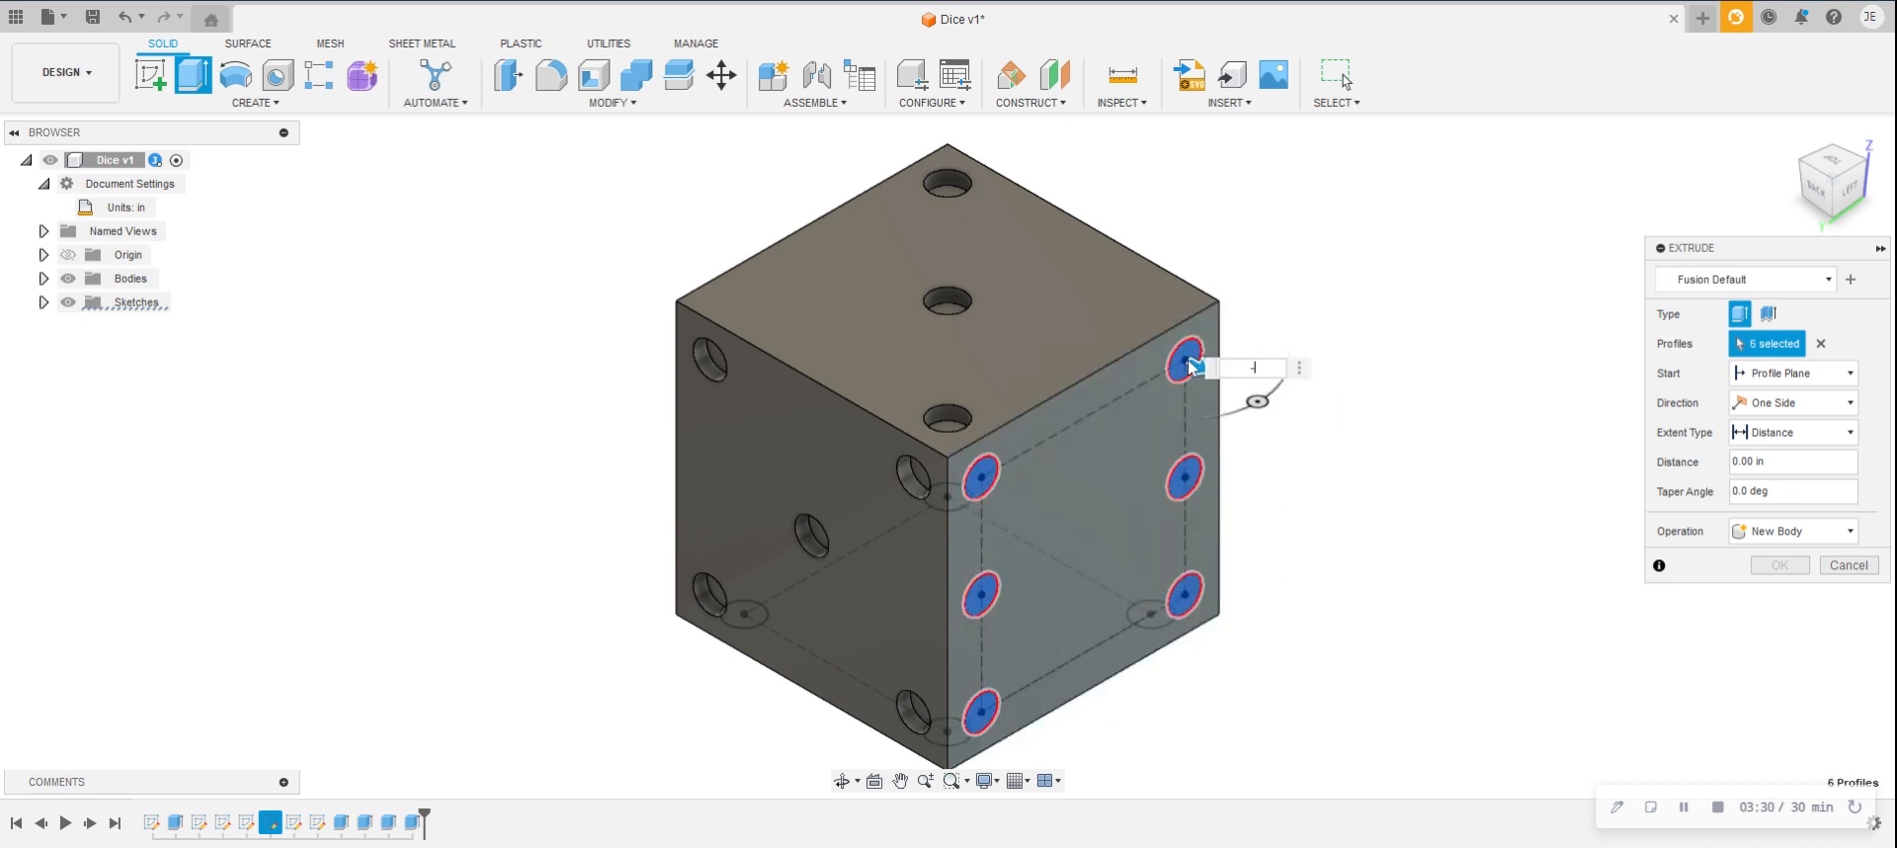
type("5")
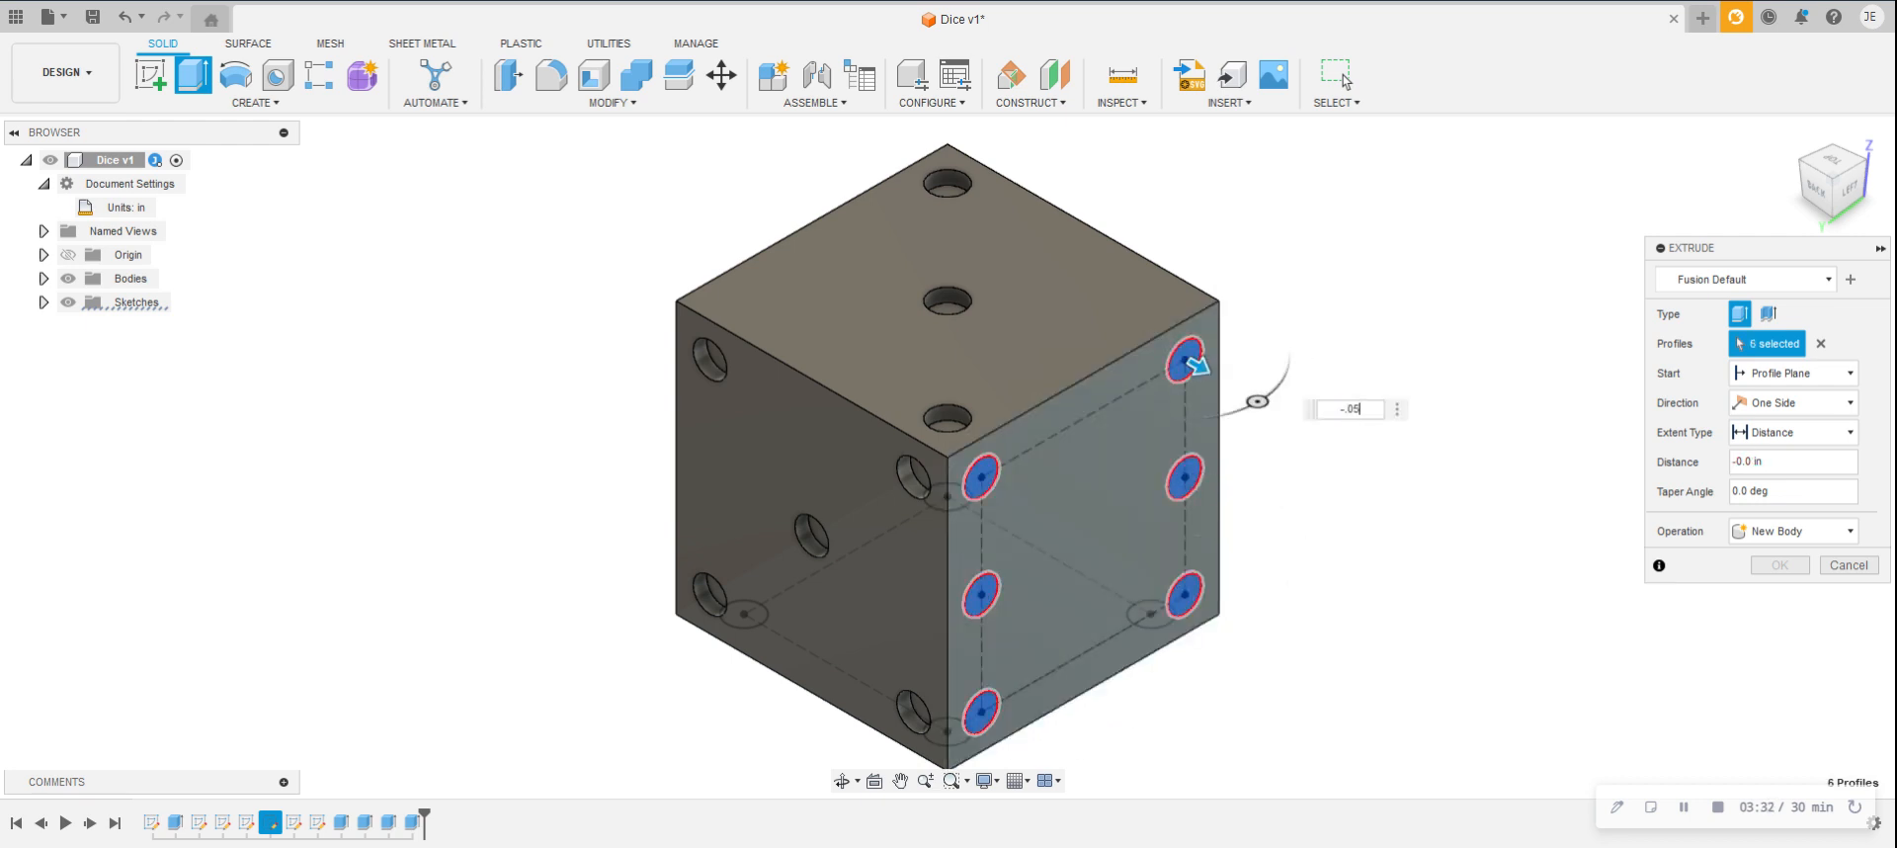
key("Return")
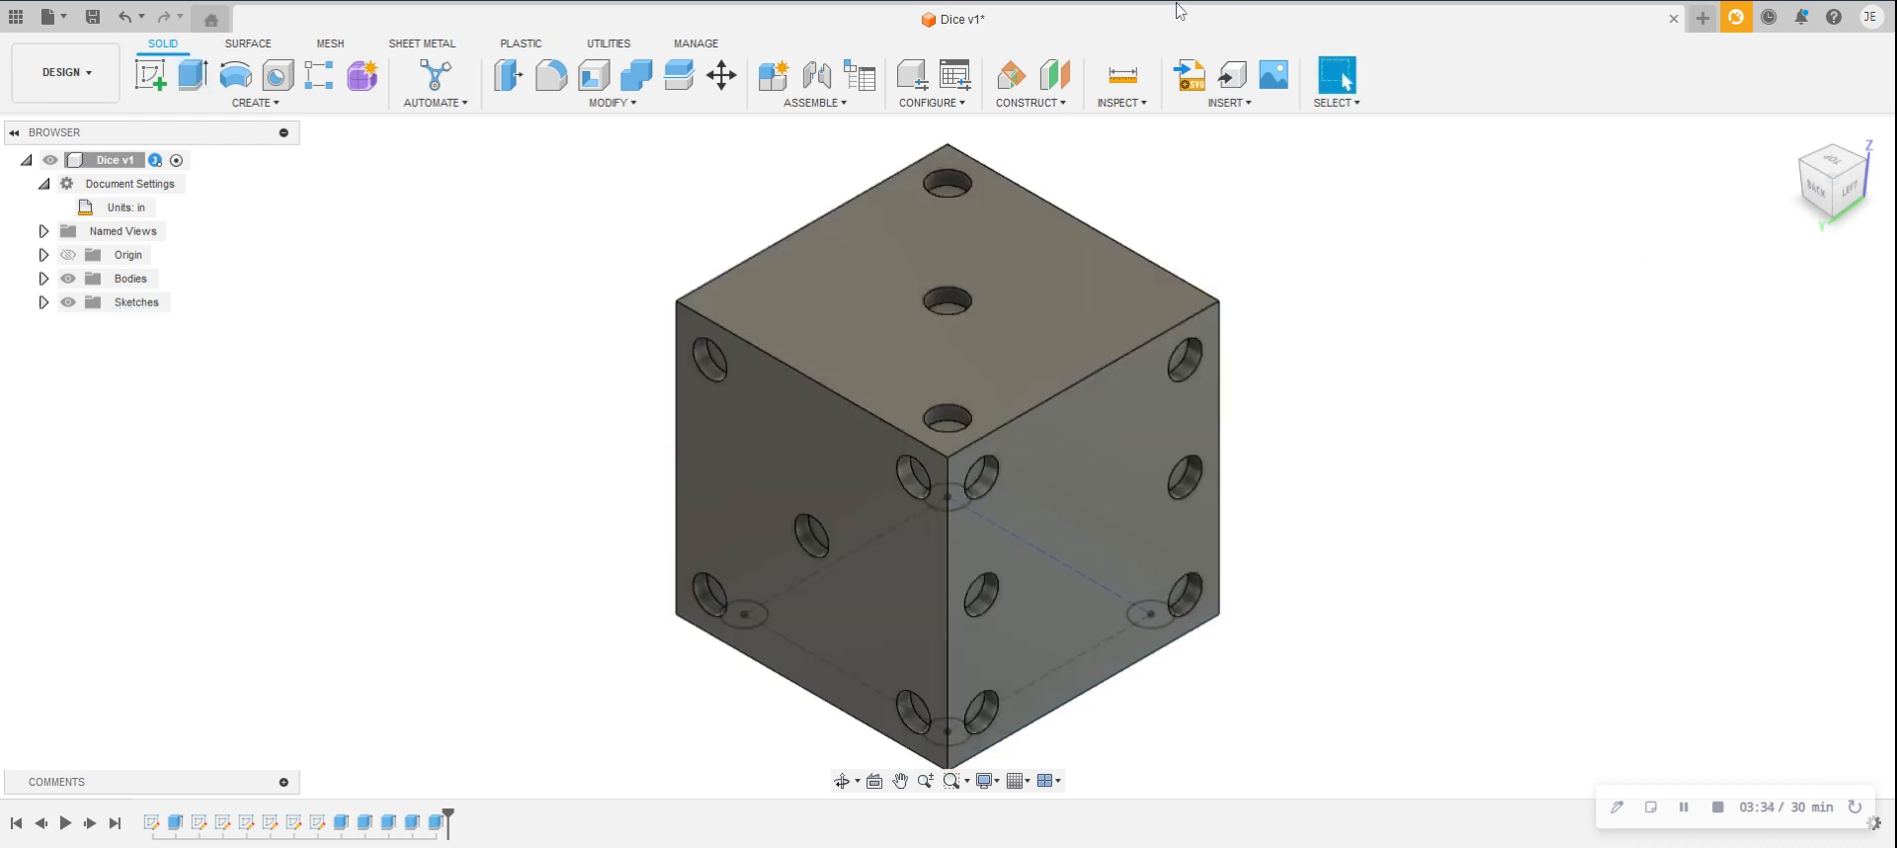
Step: Extrude the four corner circles on the cube's bottom face as a cut with a distance of -0.05 in
left_click(1837, 220)
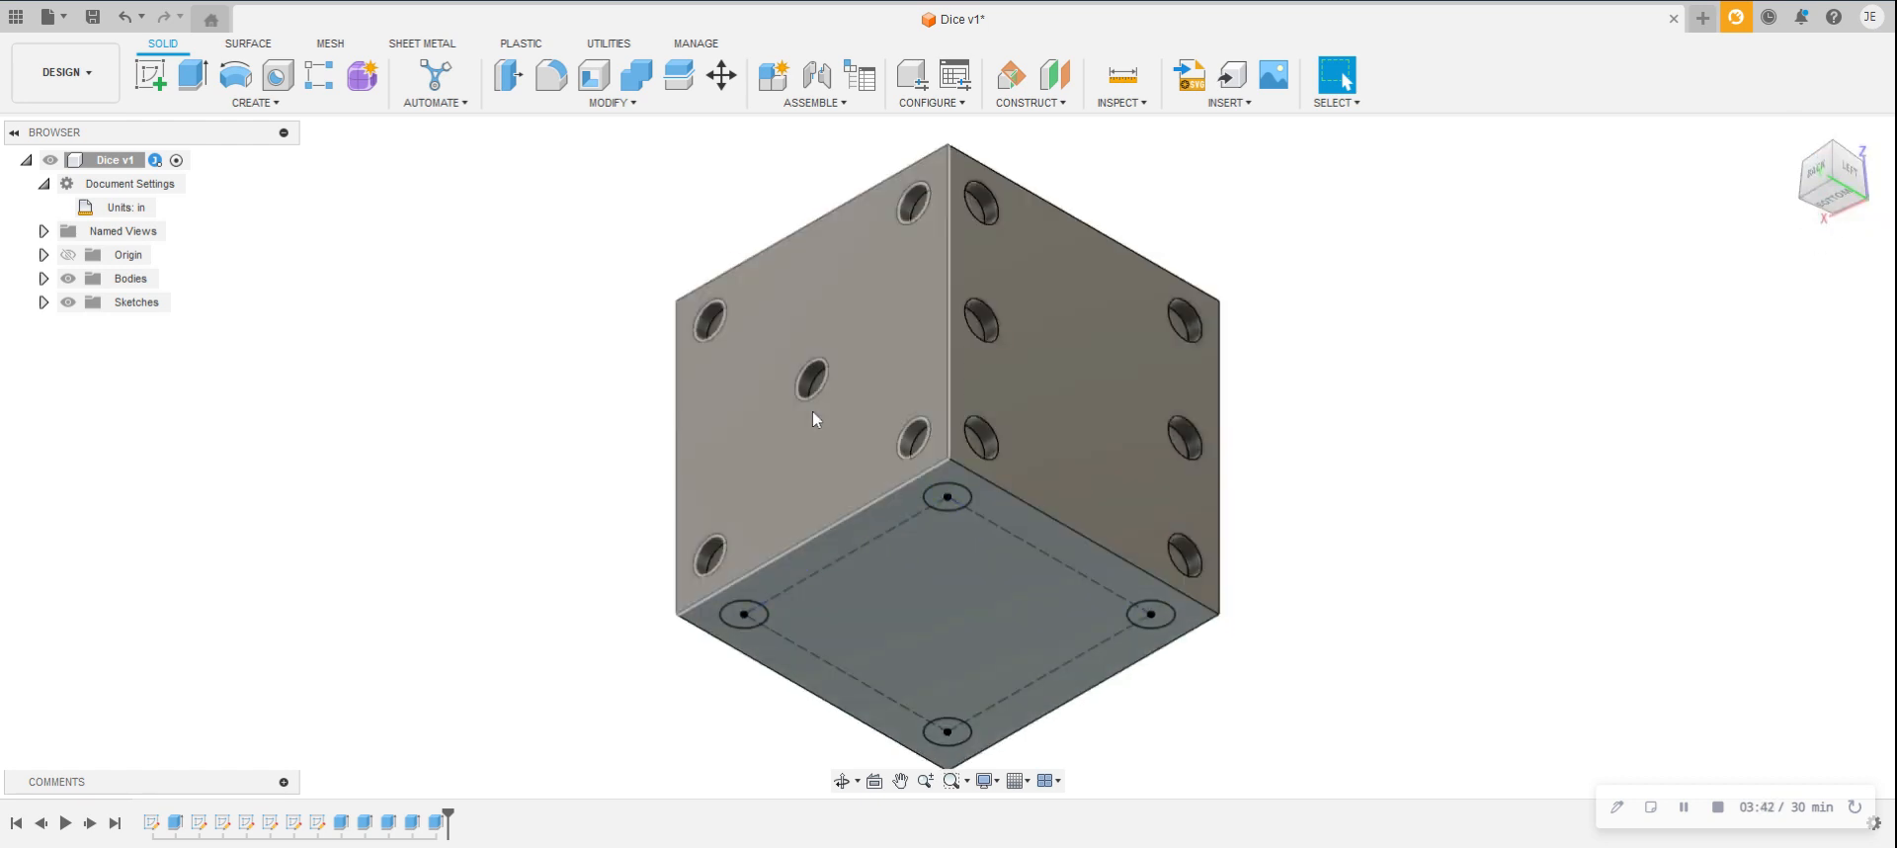
left_click(193, 74)
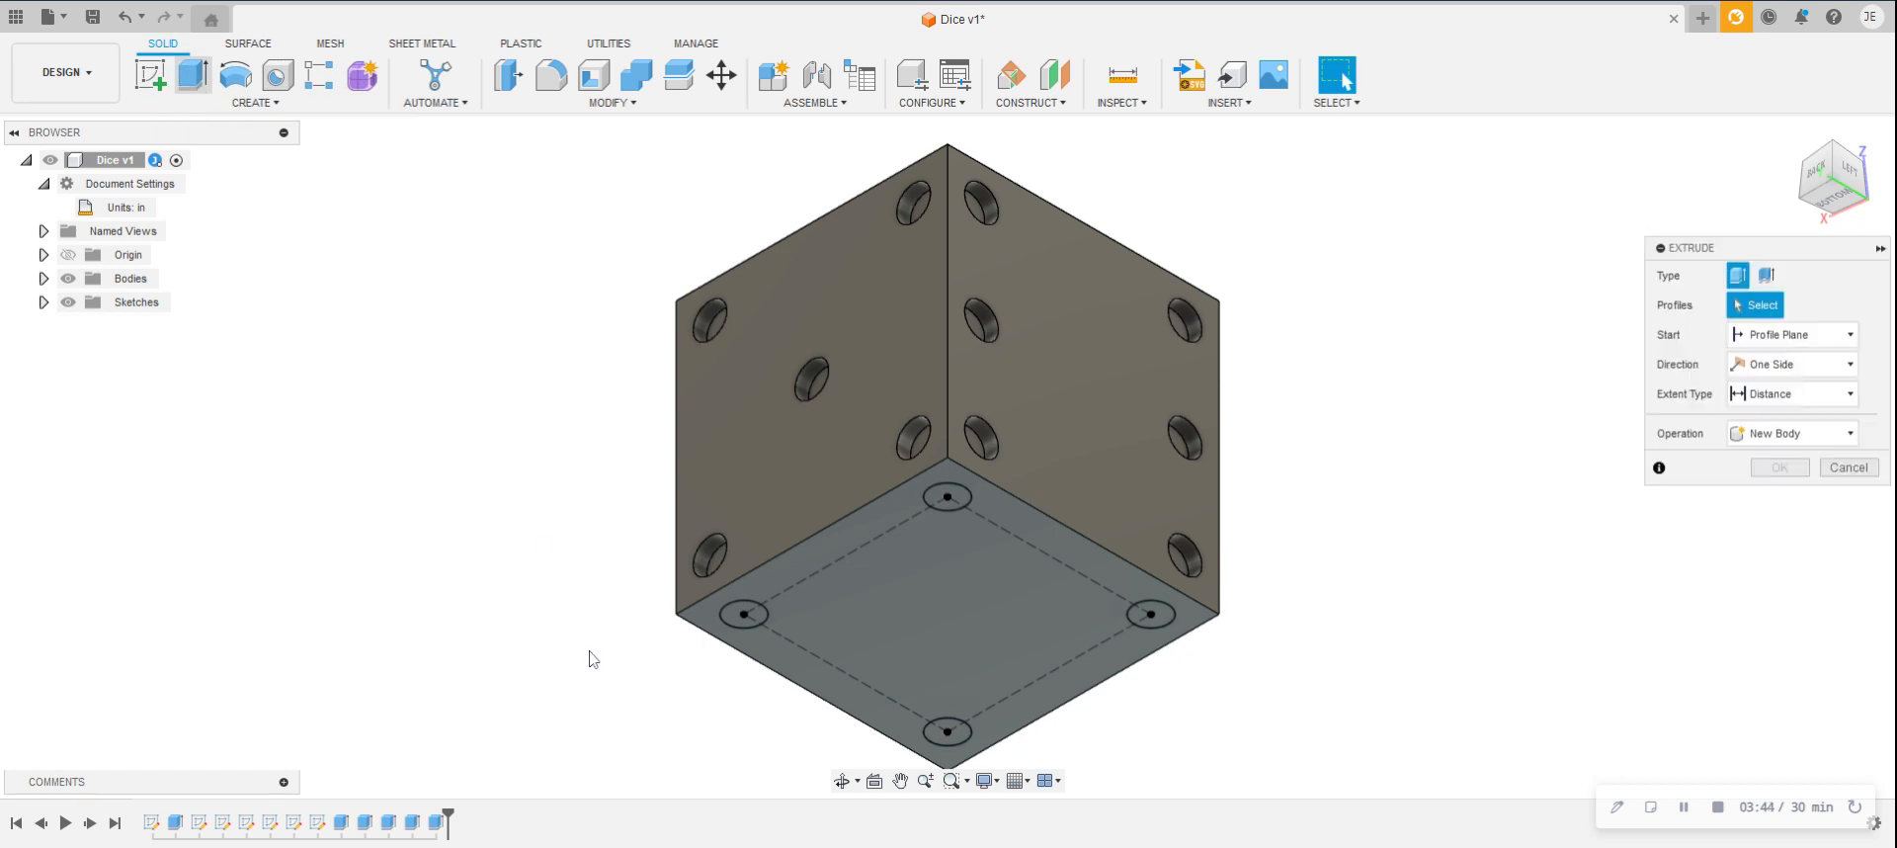
left_click(732, 621)
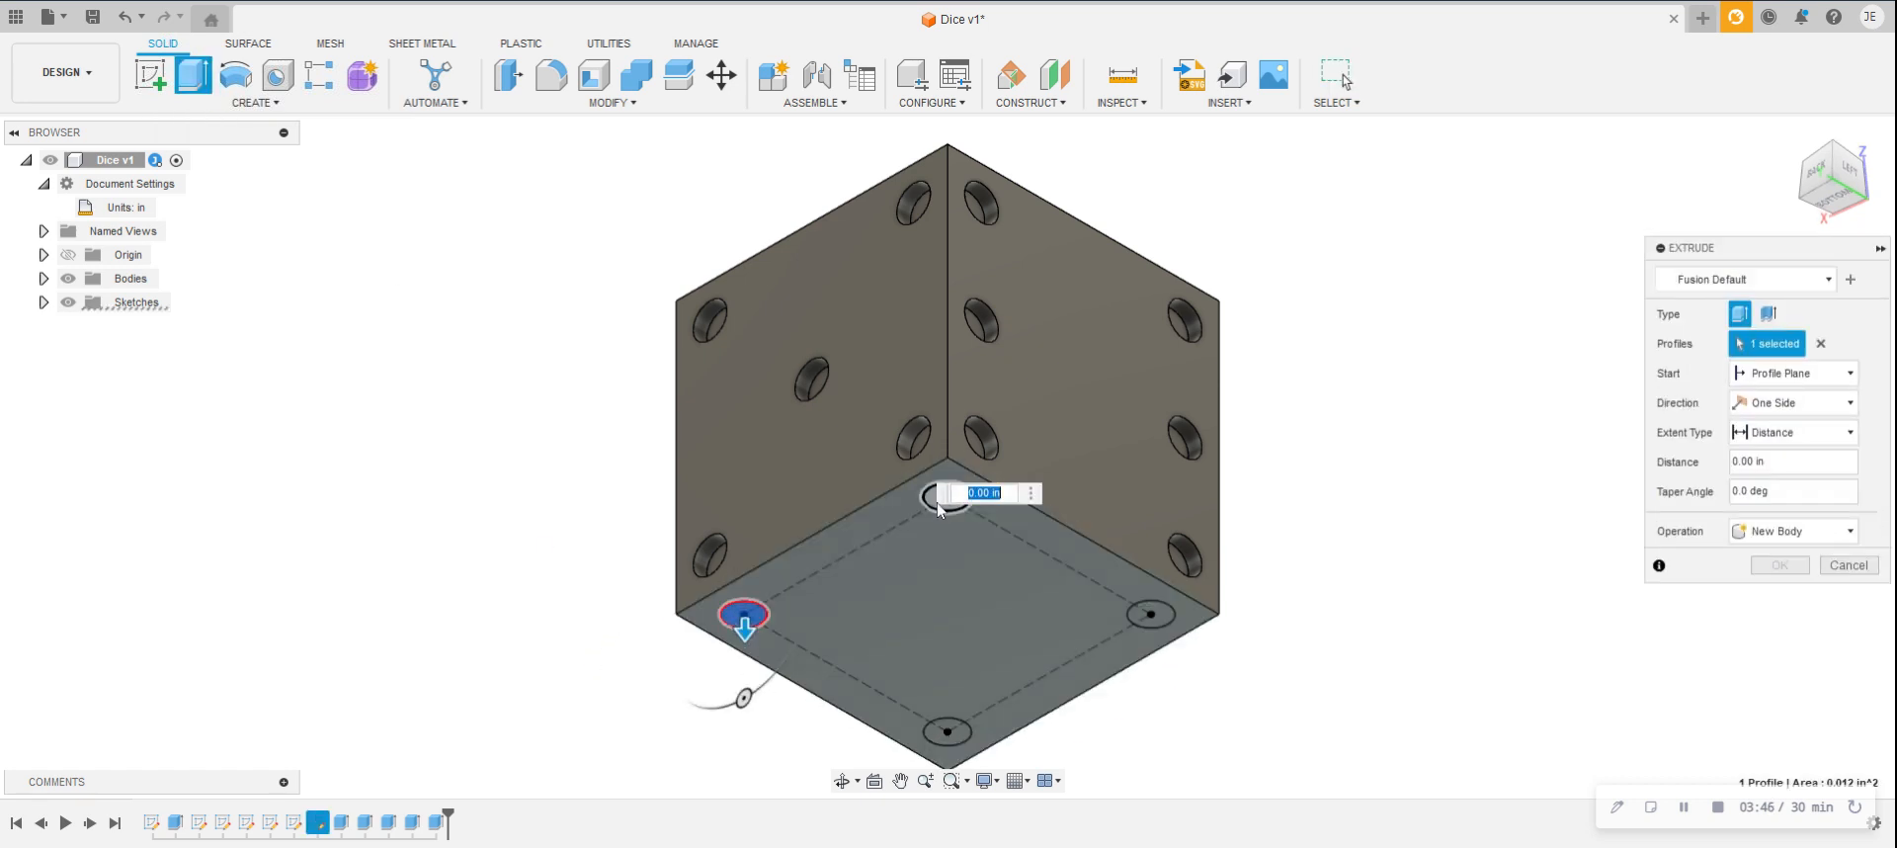
left_click(935, 734)
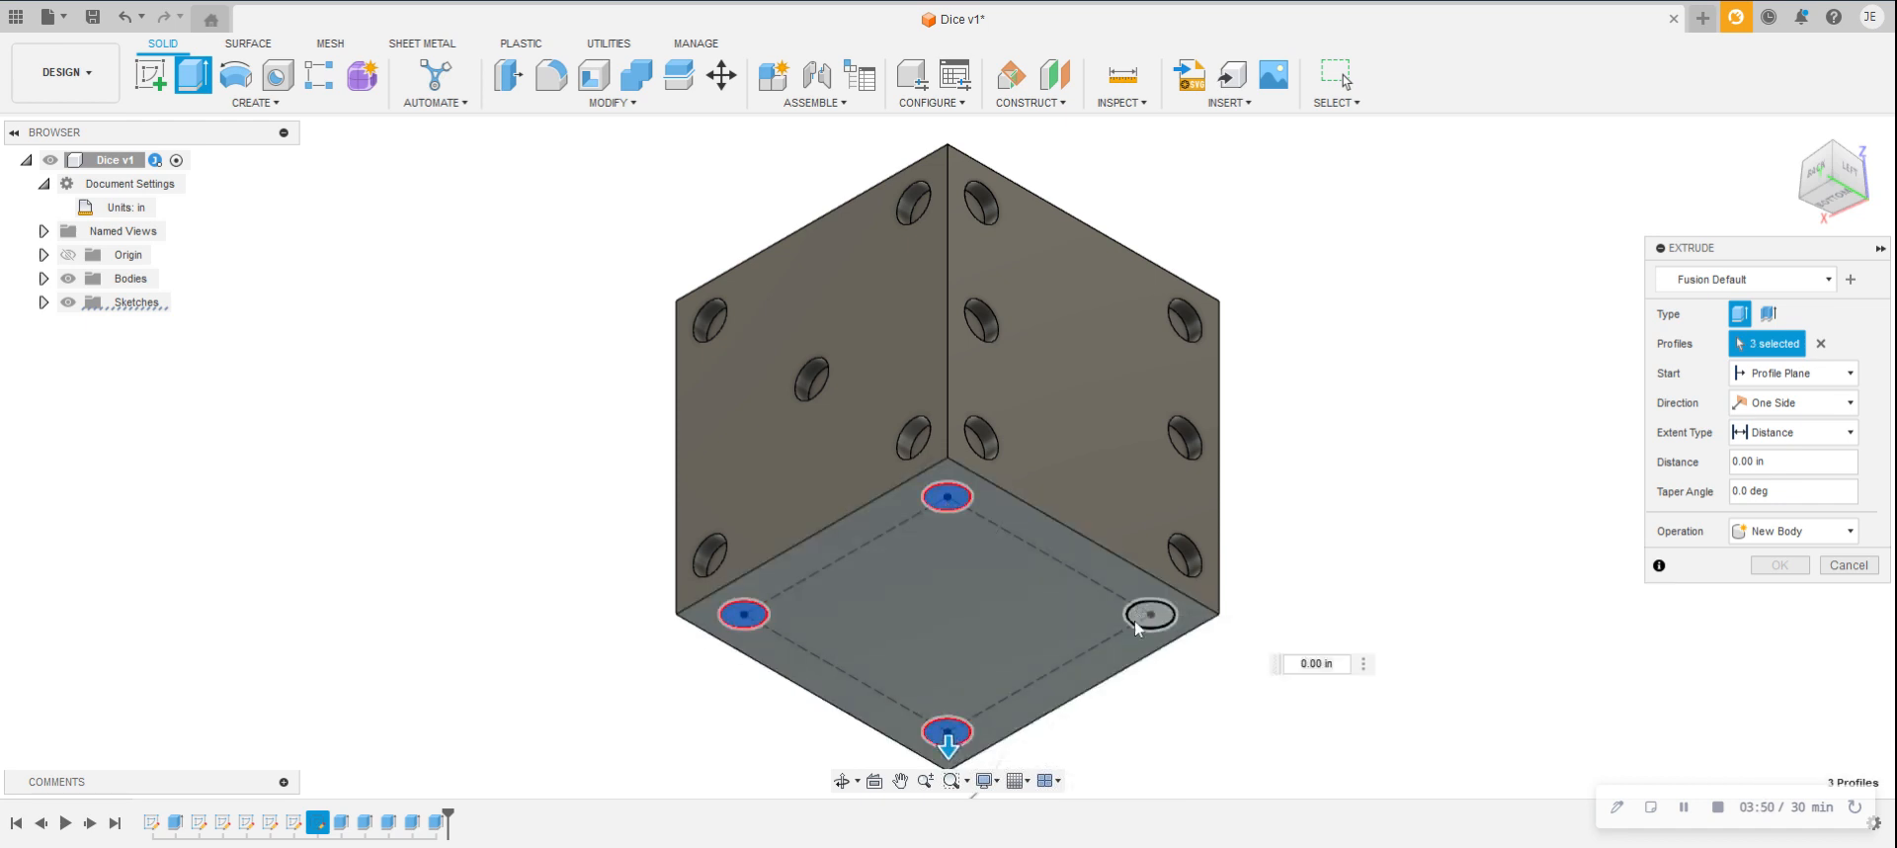
left_click(1134, 618)
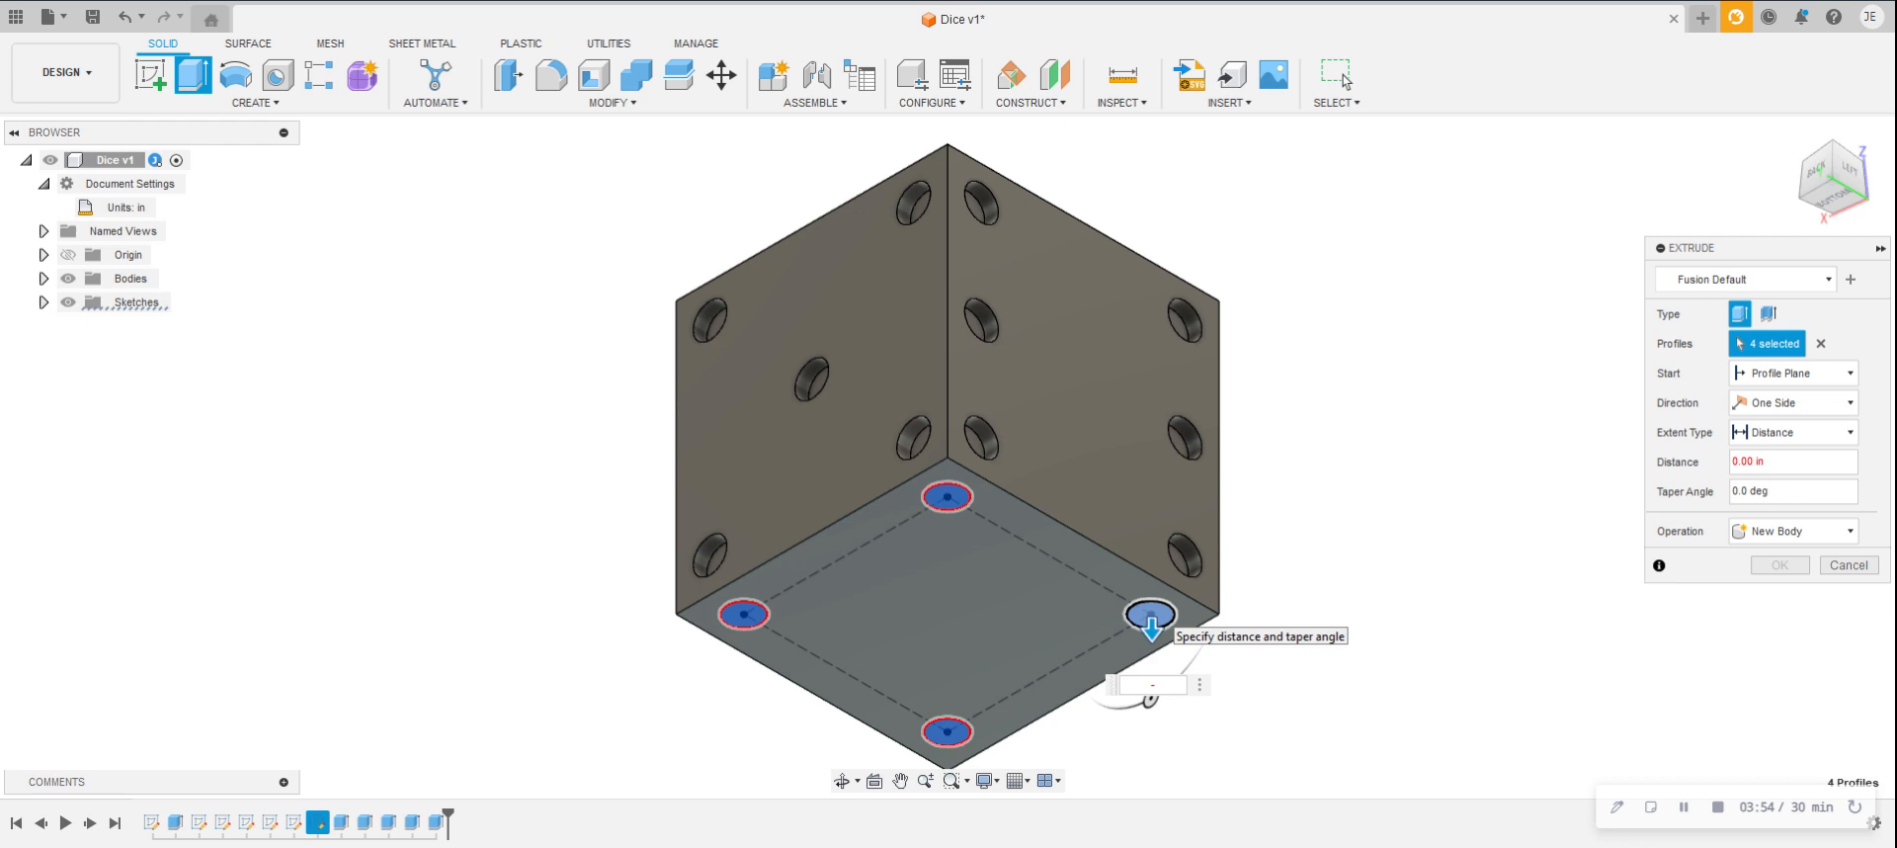
type("-.05")
key("Return")
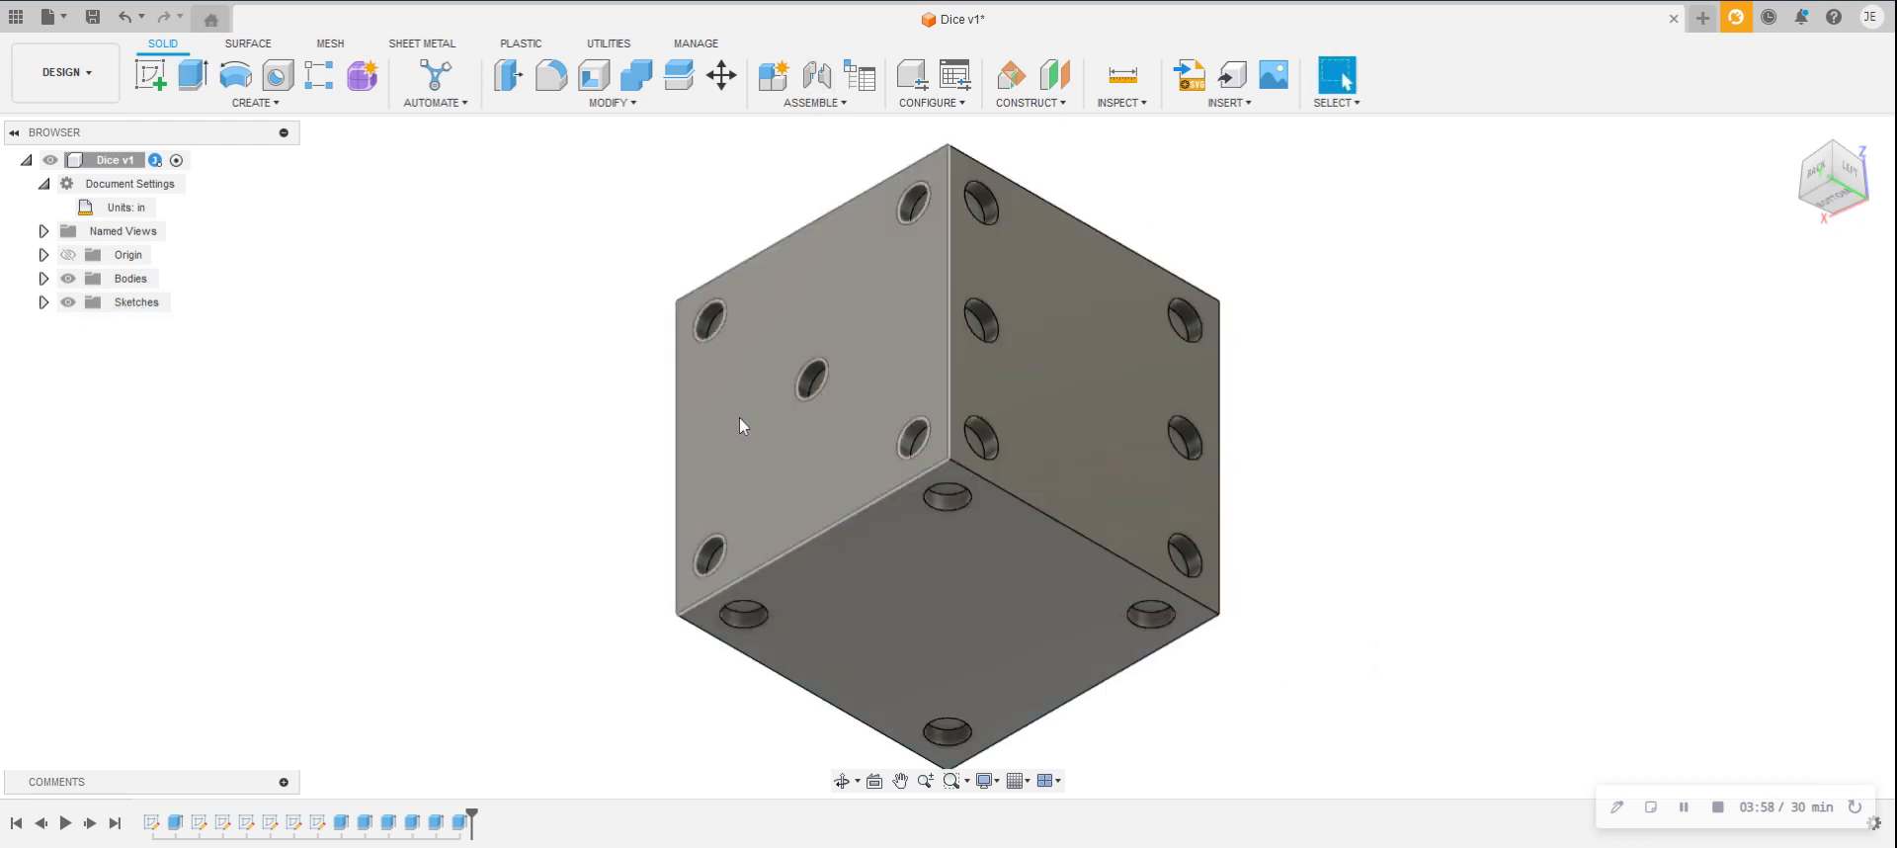
Step: Chamfer the nine edges bordering the cube's top, back and left faces with an equal distance of 0.03 in
mouse_move(593, 345)
middle_mouse_down("shift")
mouse_move(636, 394)
mouse_move(810, 442)
mouse_move(1233, 402)
mouse_move(1237, 425)
middle_mouse_up("shift")
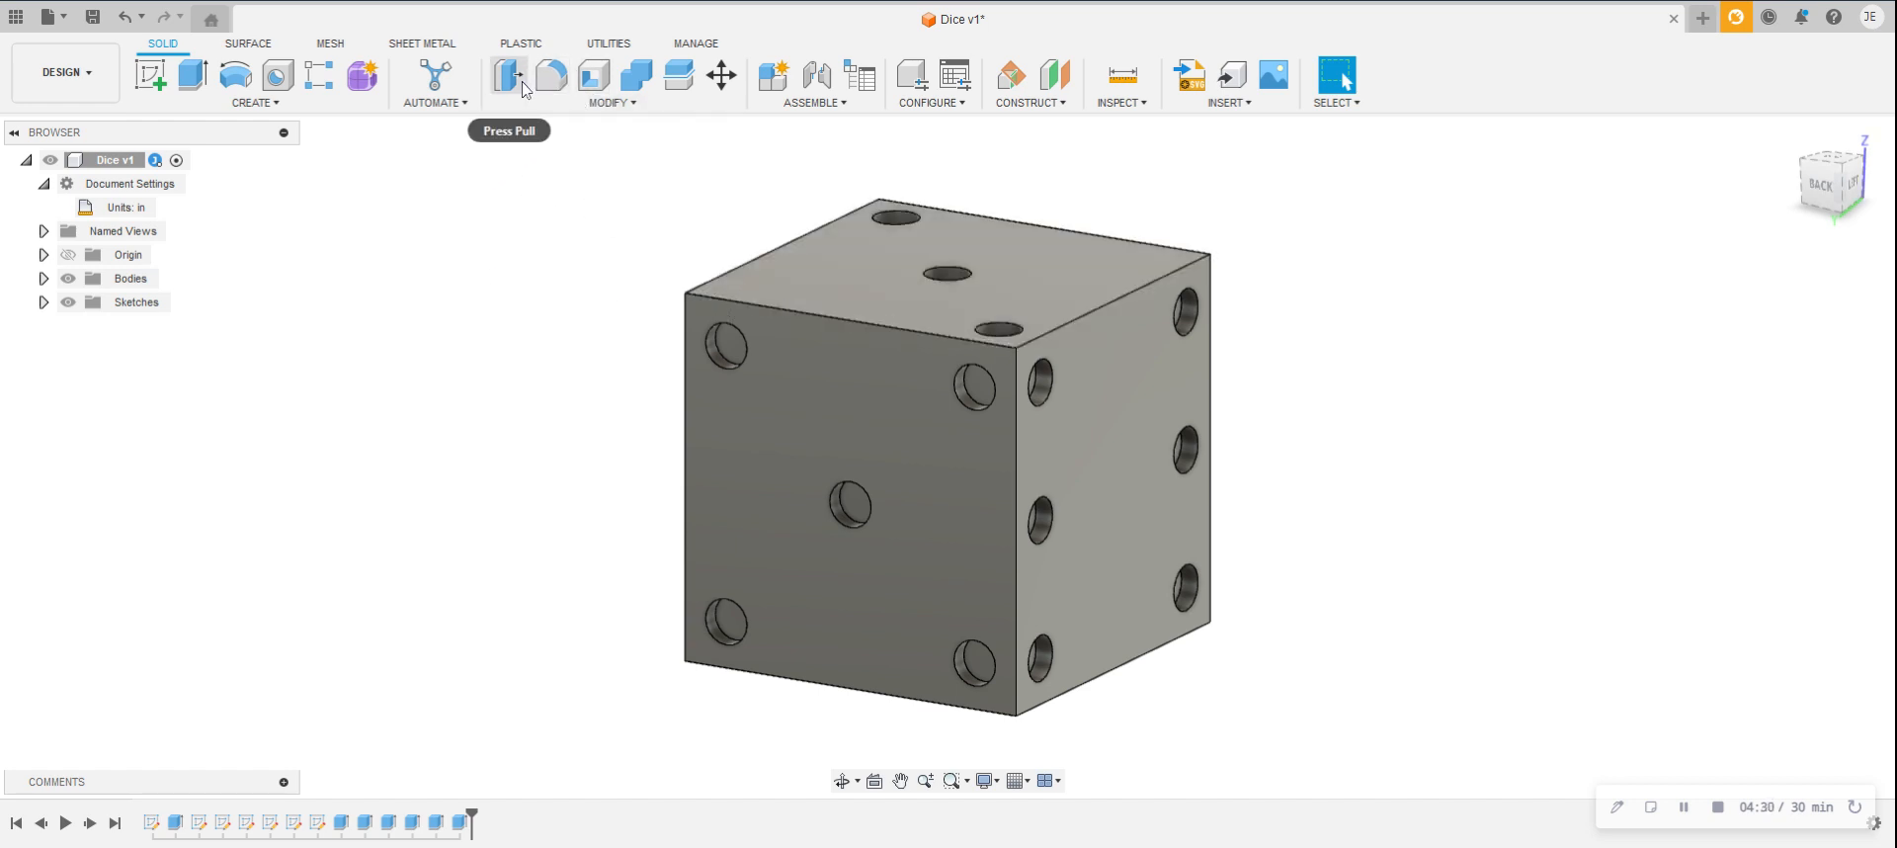
left_click(624, 104)
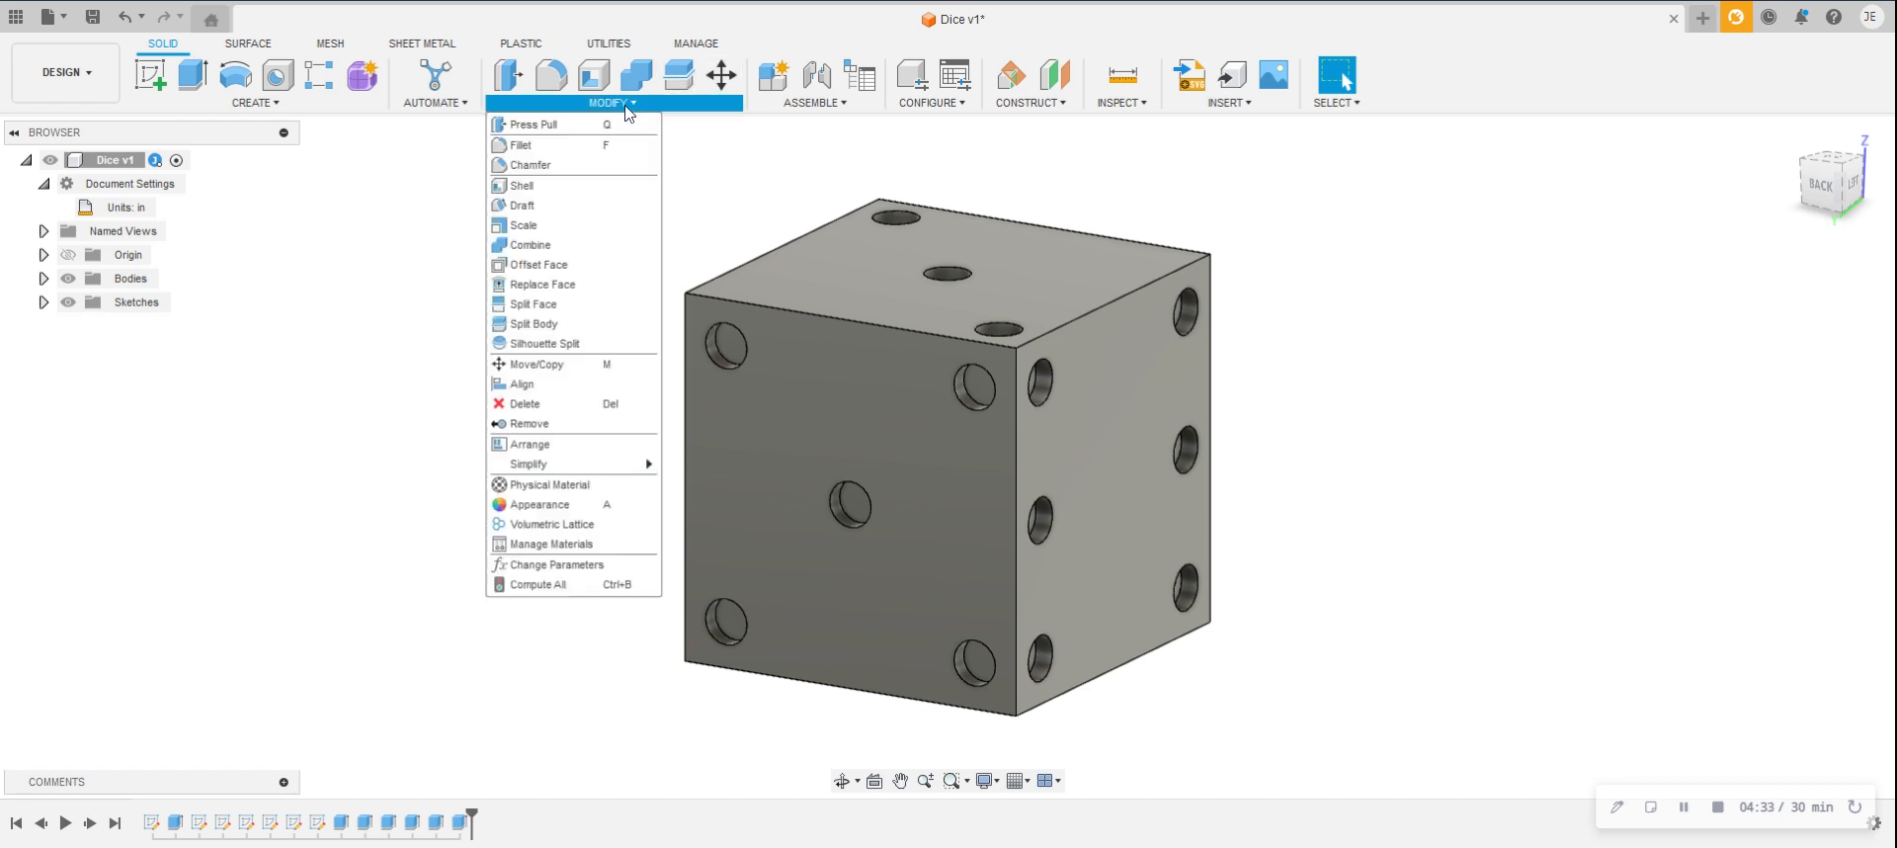
left_click(540, 168)
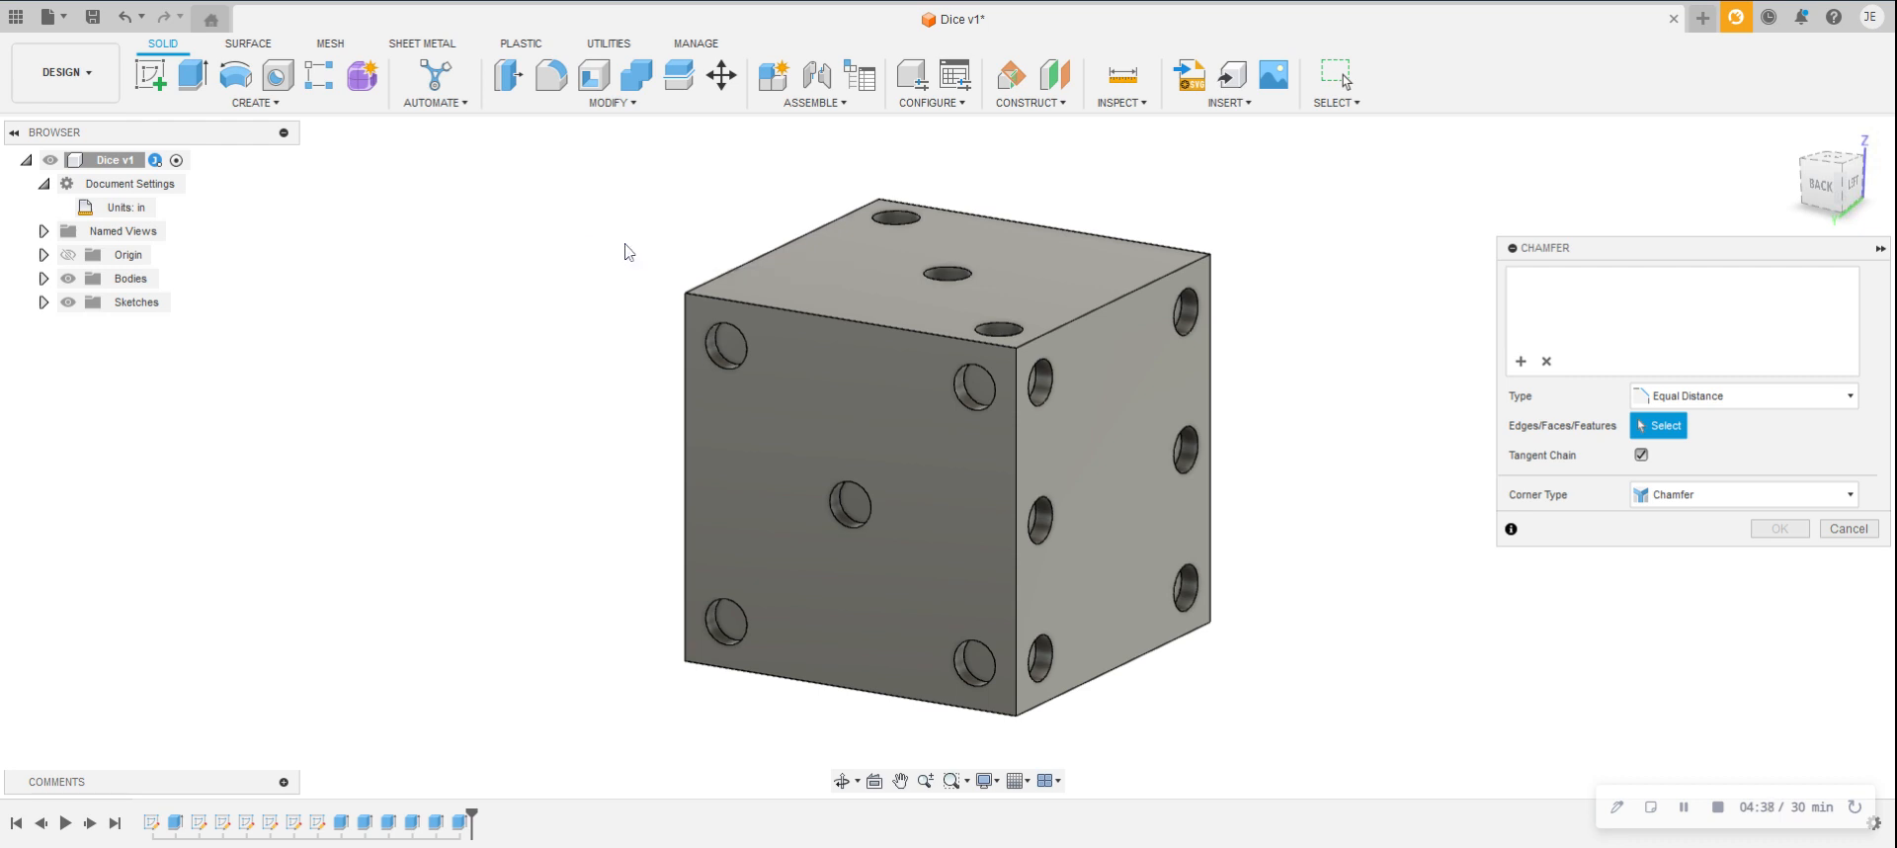
left_click(783, 310)
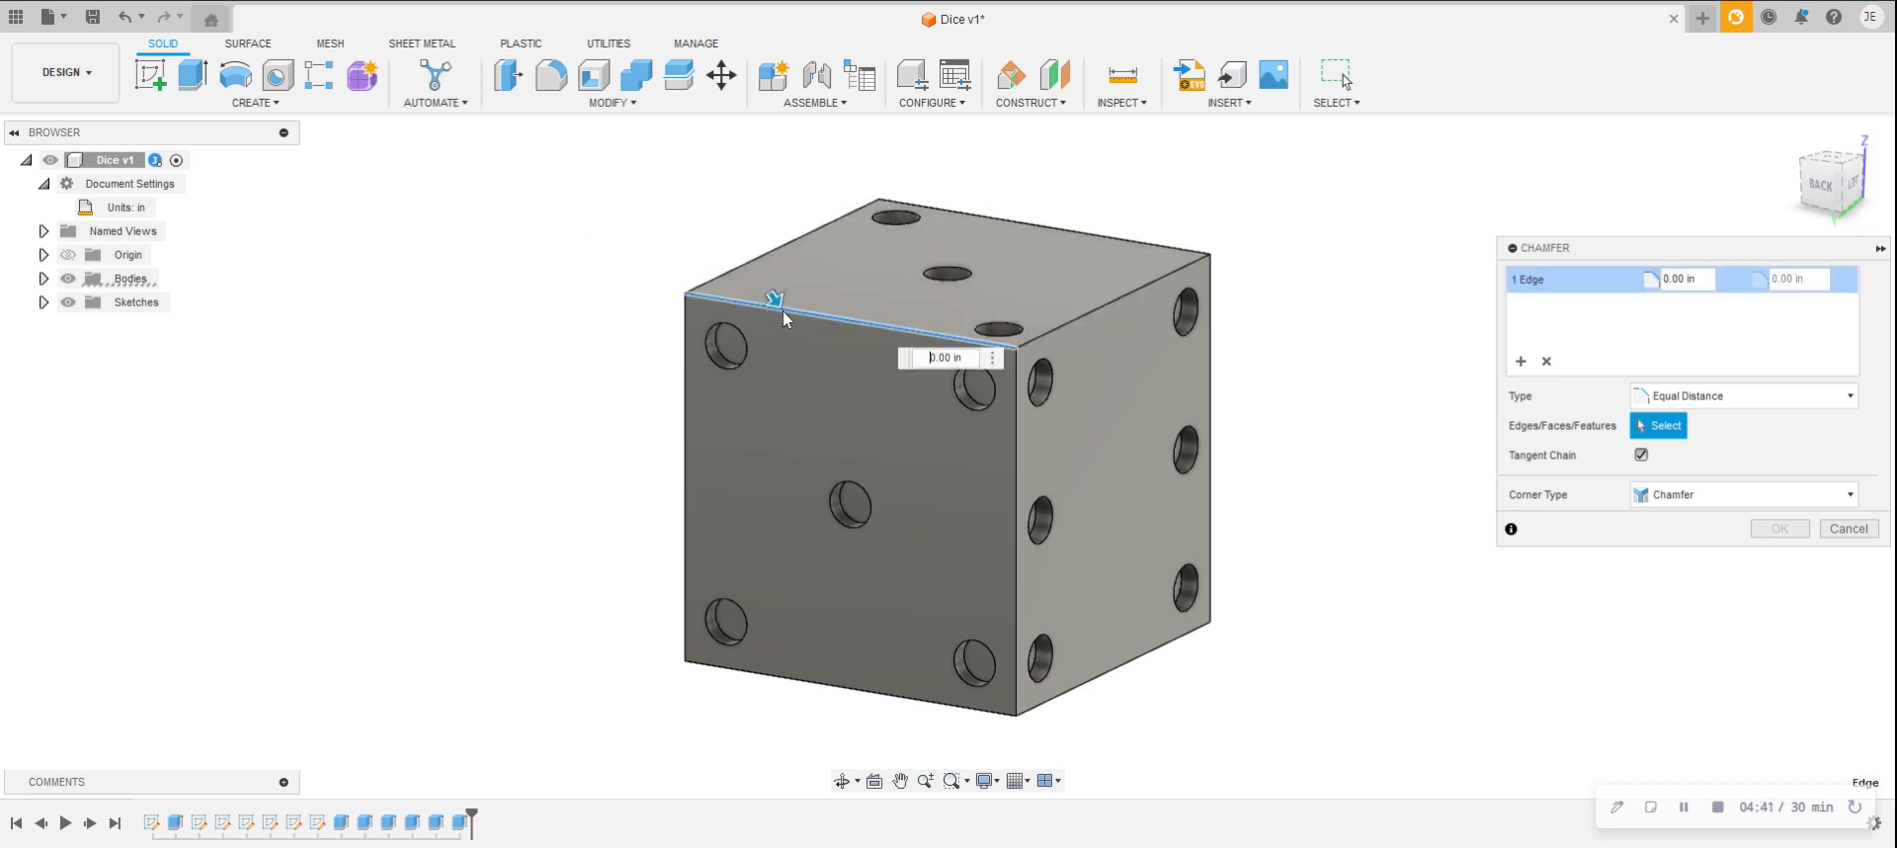
left_click(751, 265)
left_click(1000, 219)
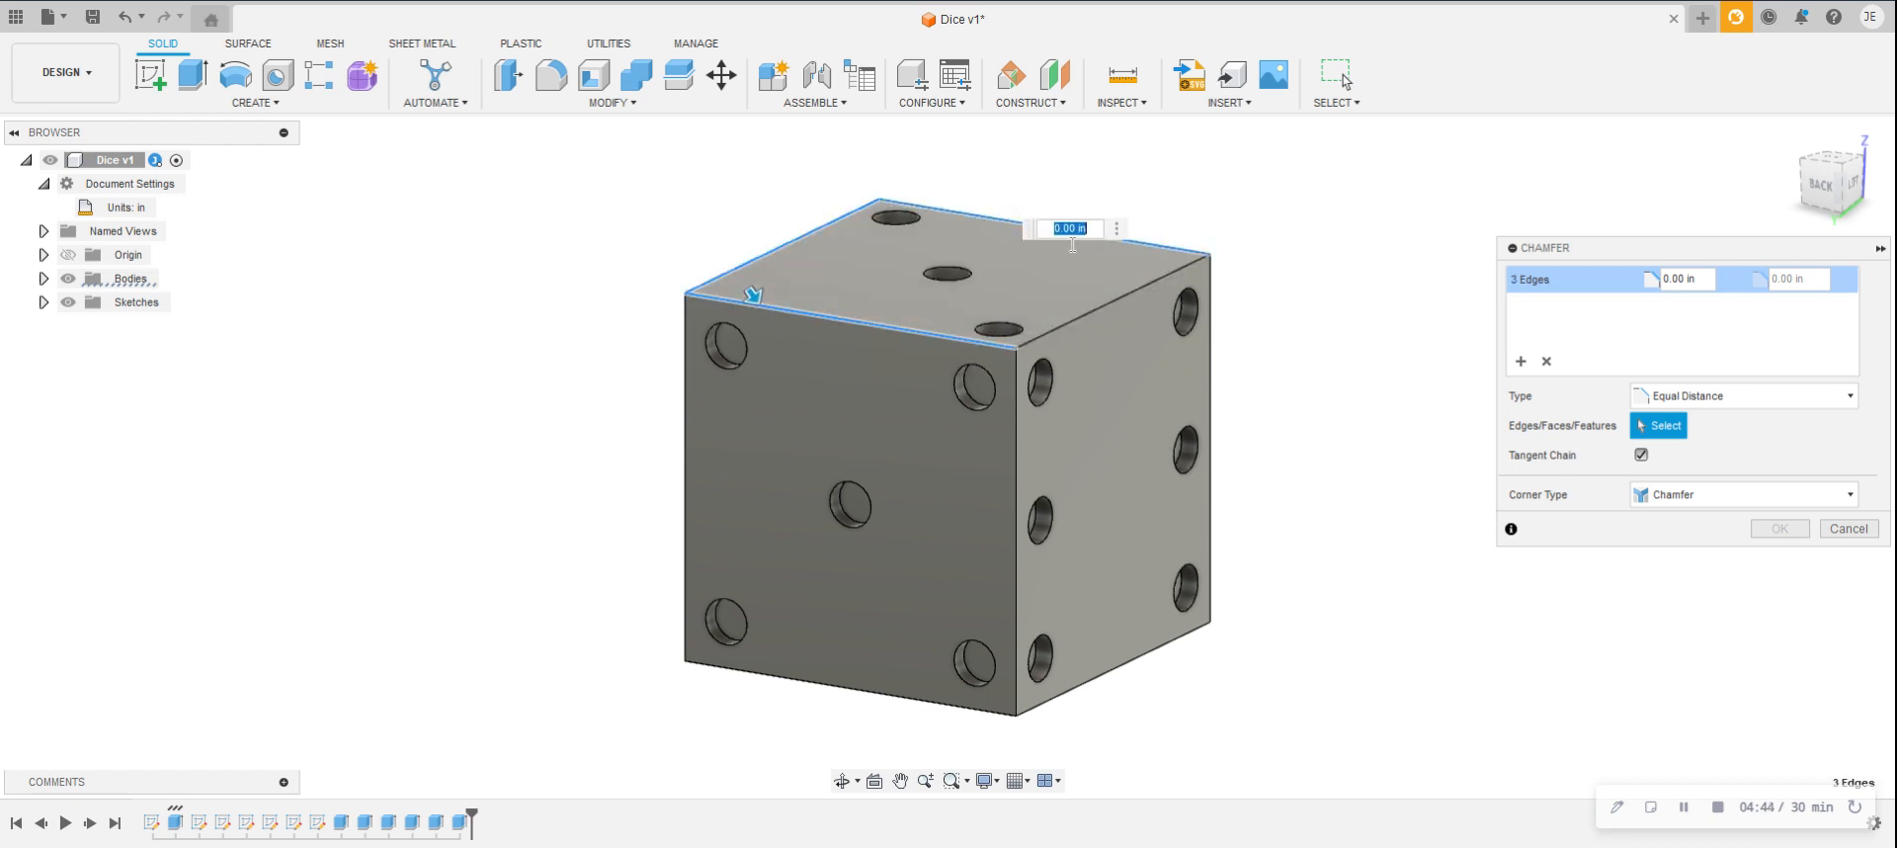
left_click(1099, 308)
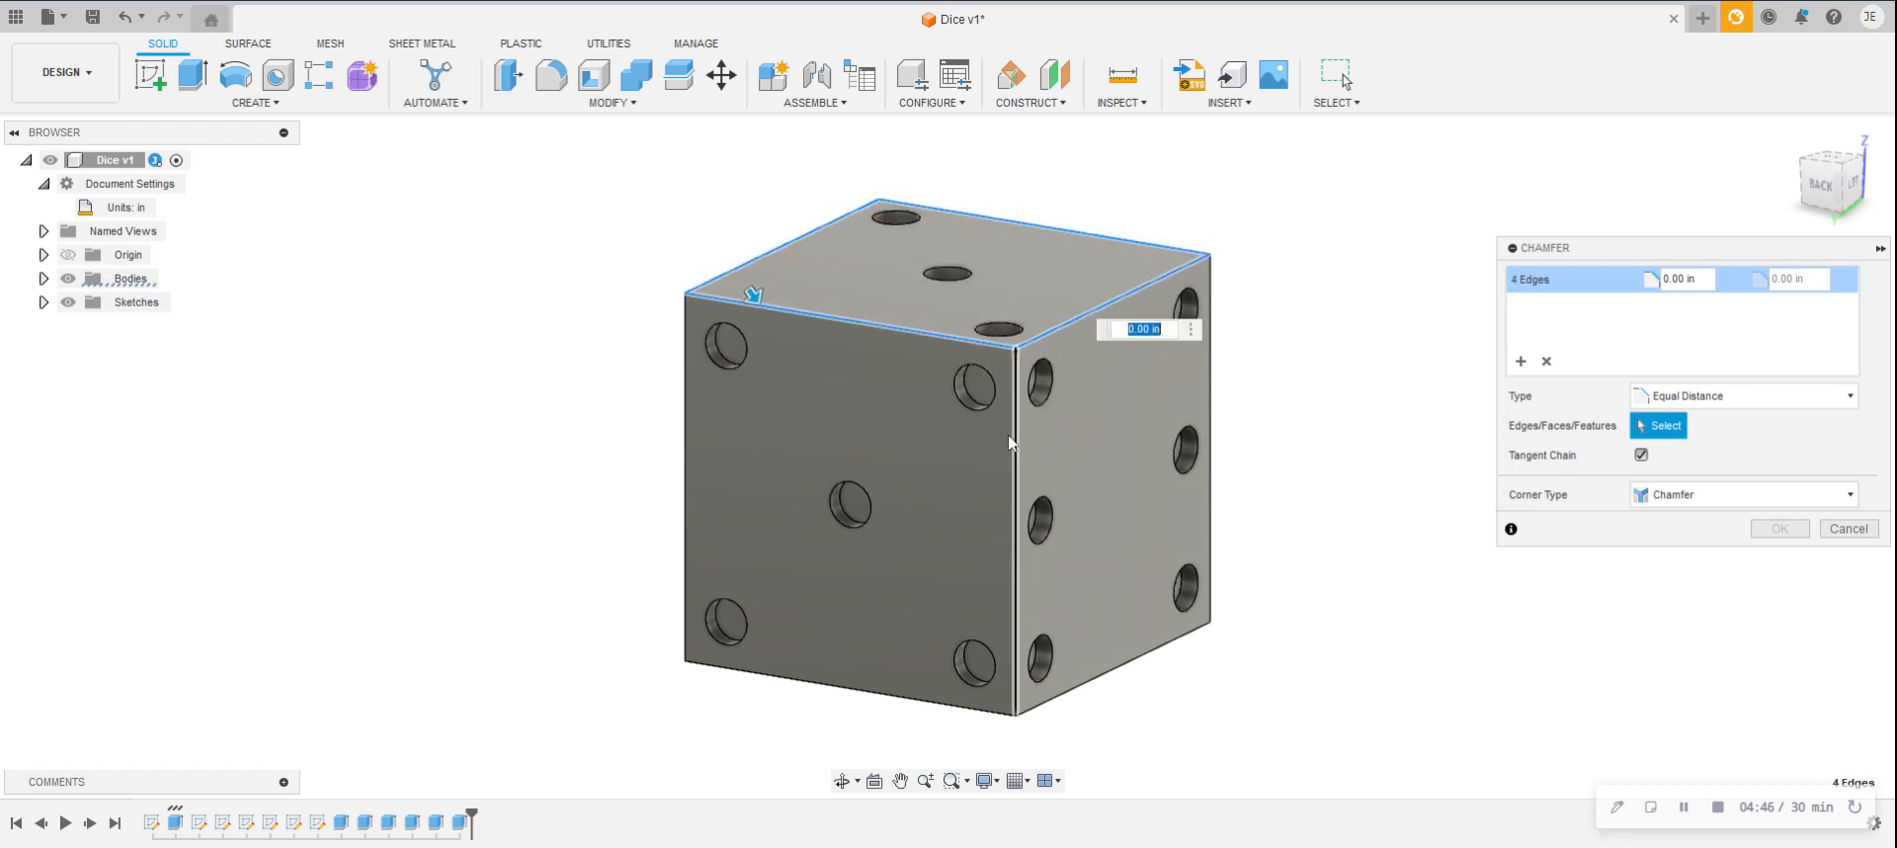
left_click(1017, 451)
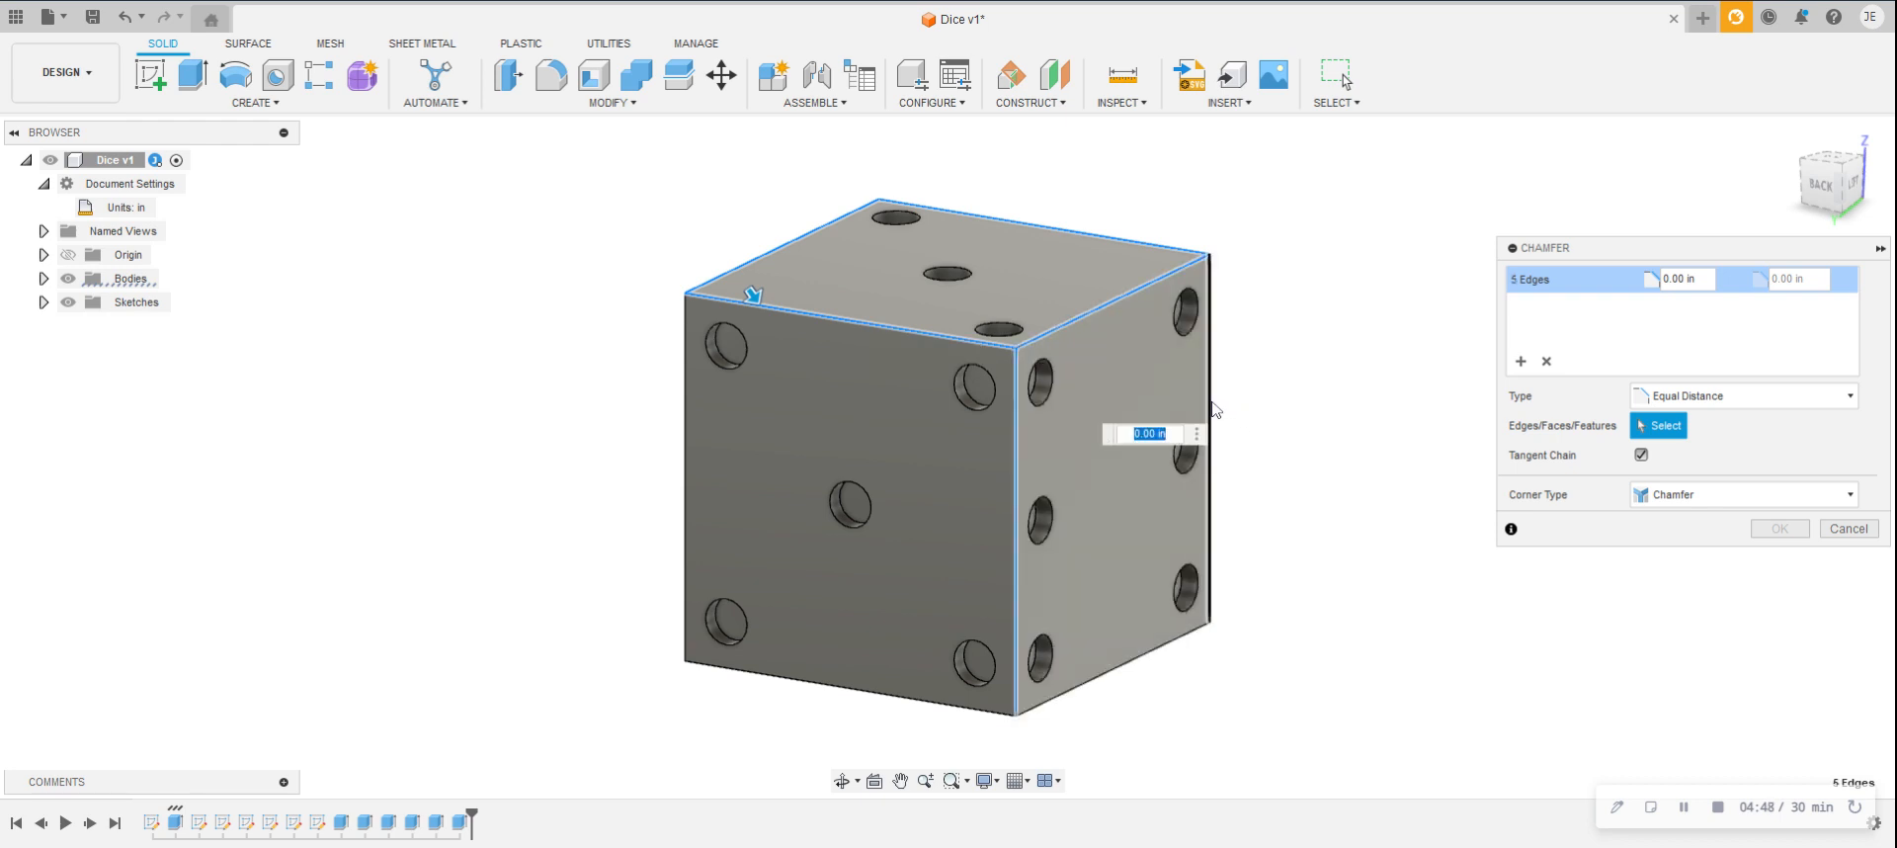
left_click(1211, 405)
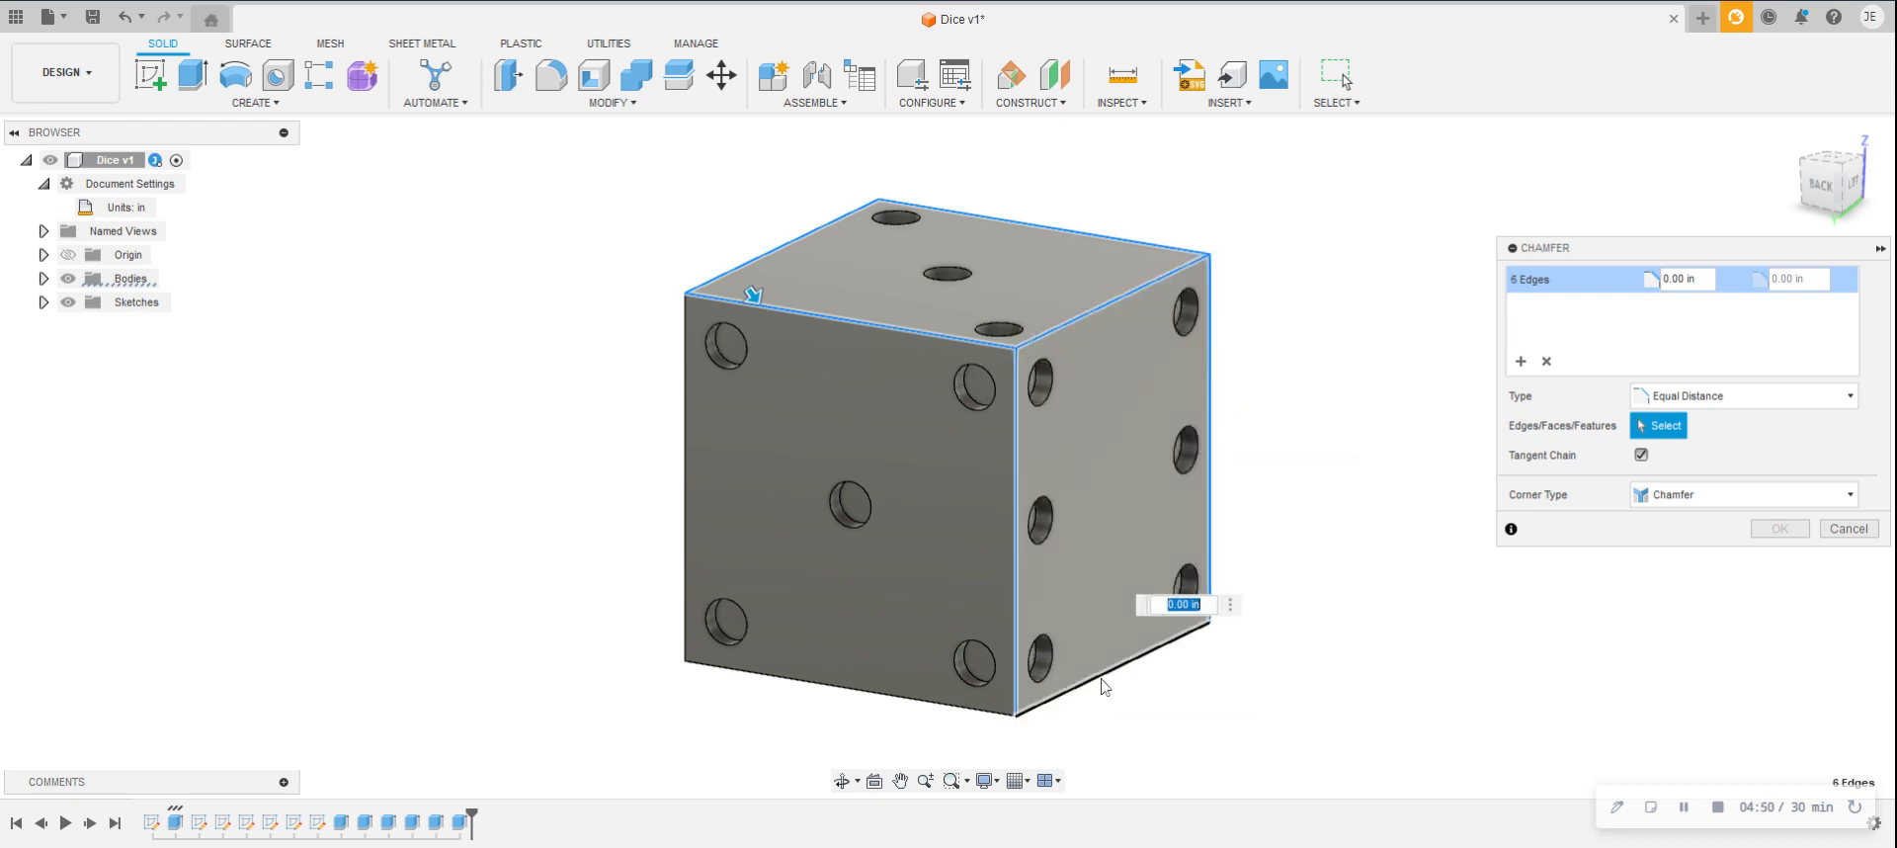
left_click(686, 494)
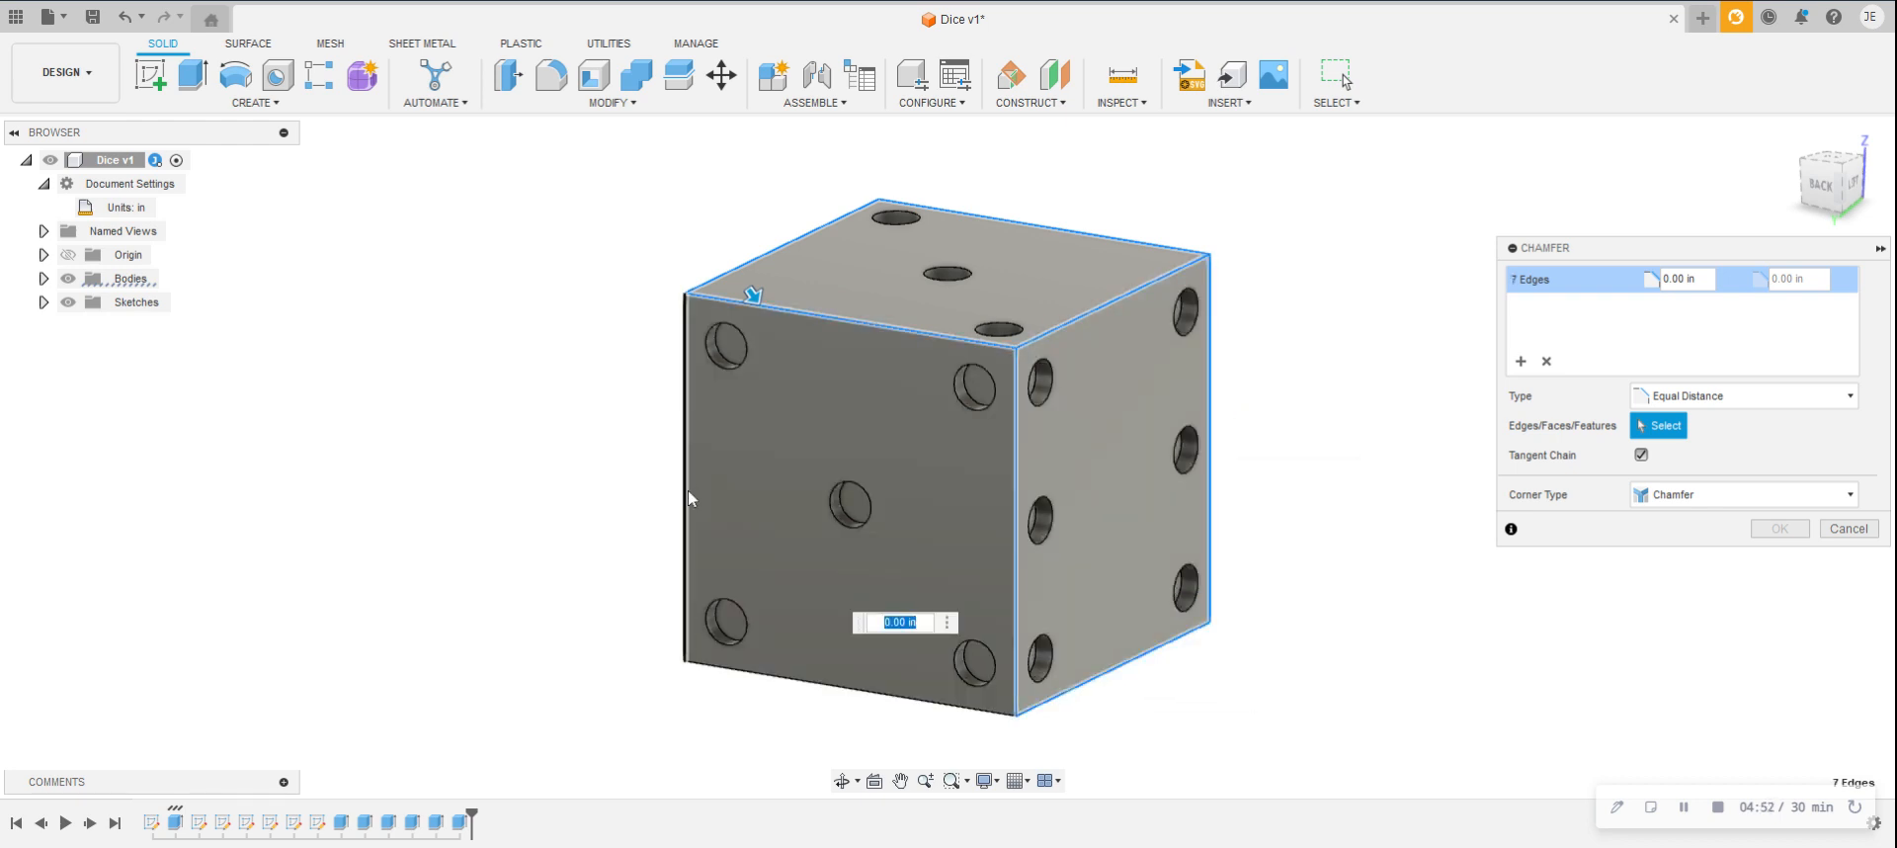
left_click(687, 490)
left_click(813, 682)
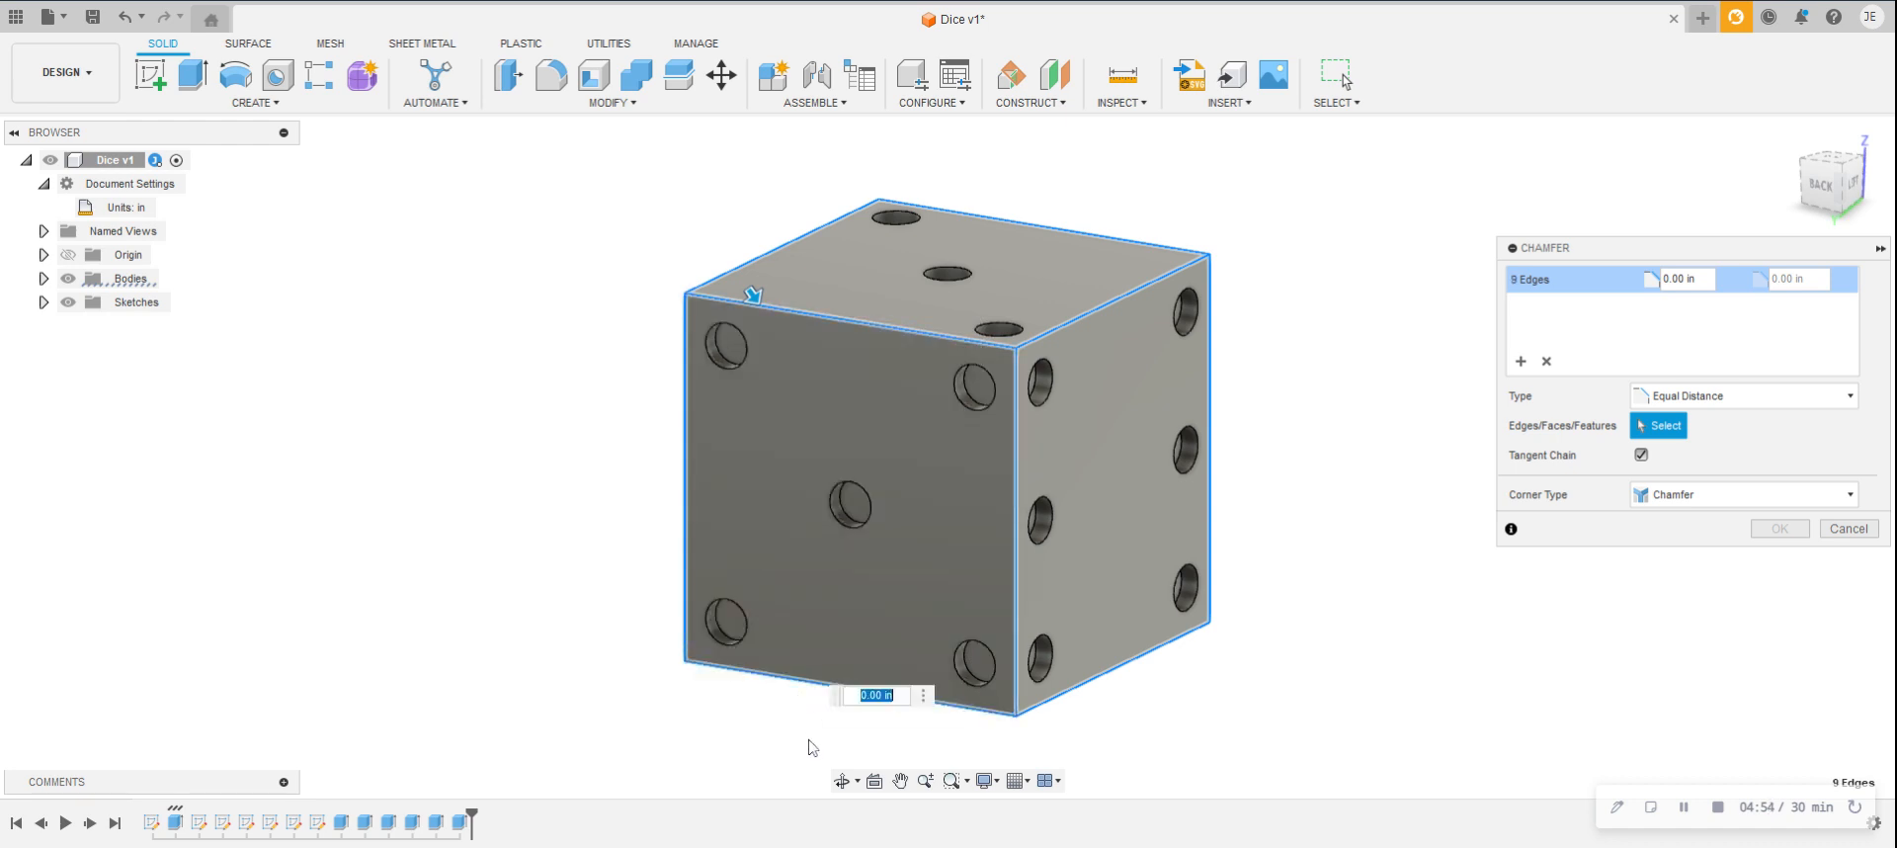
left_click(841, 780)
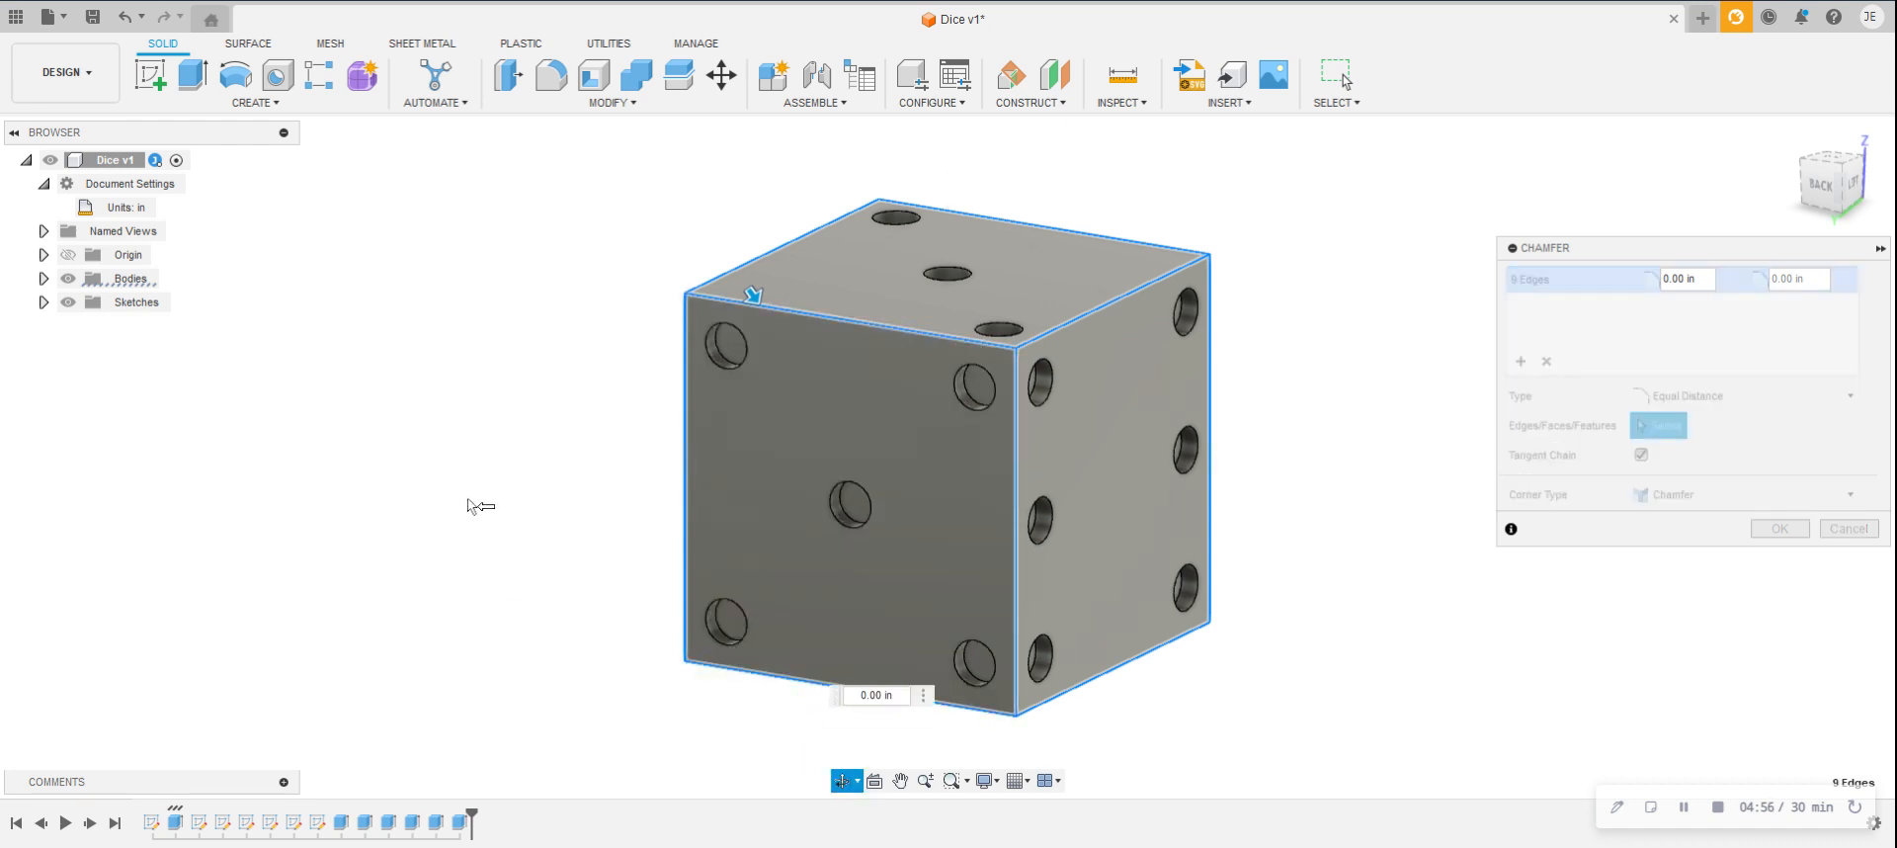
key("Escape")
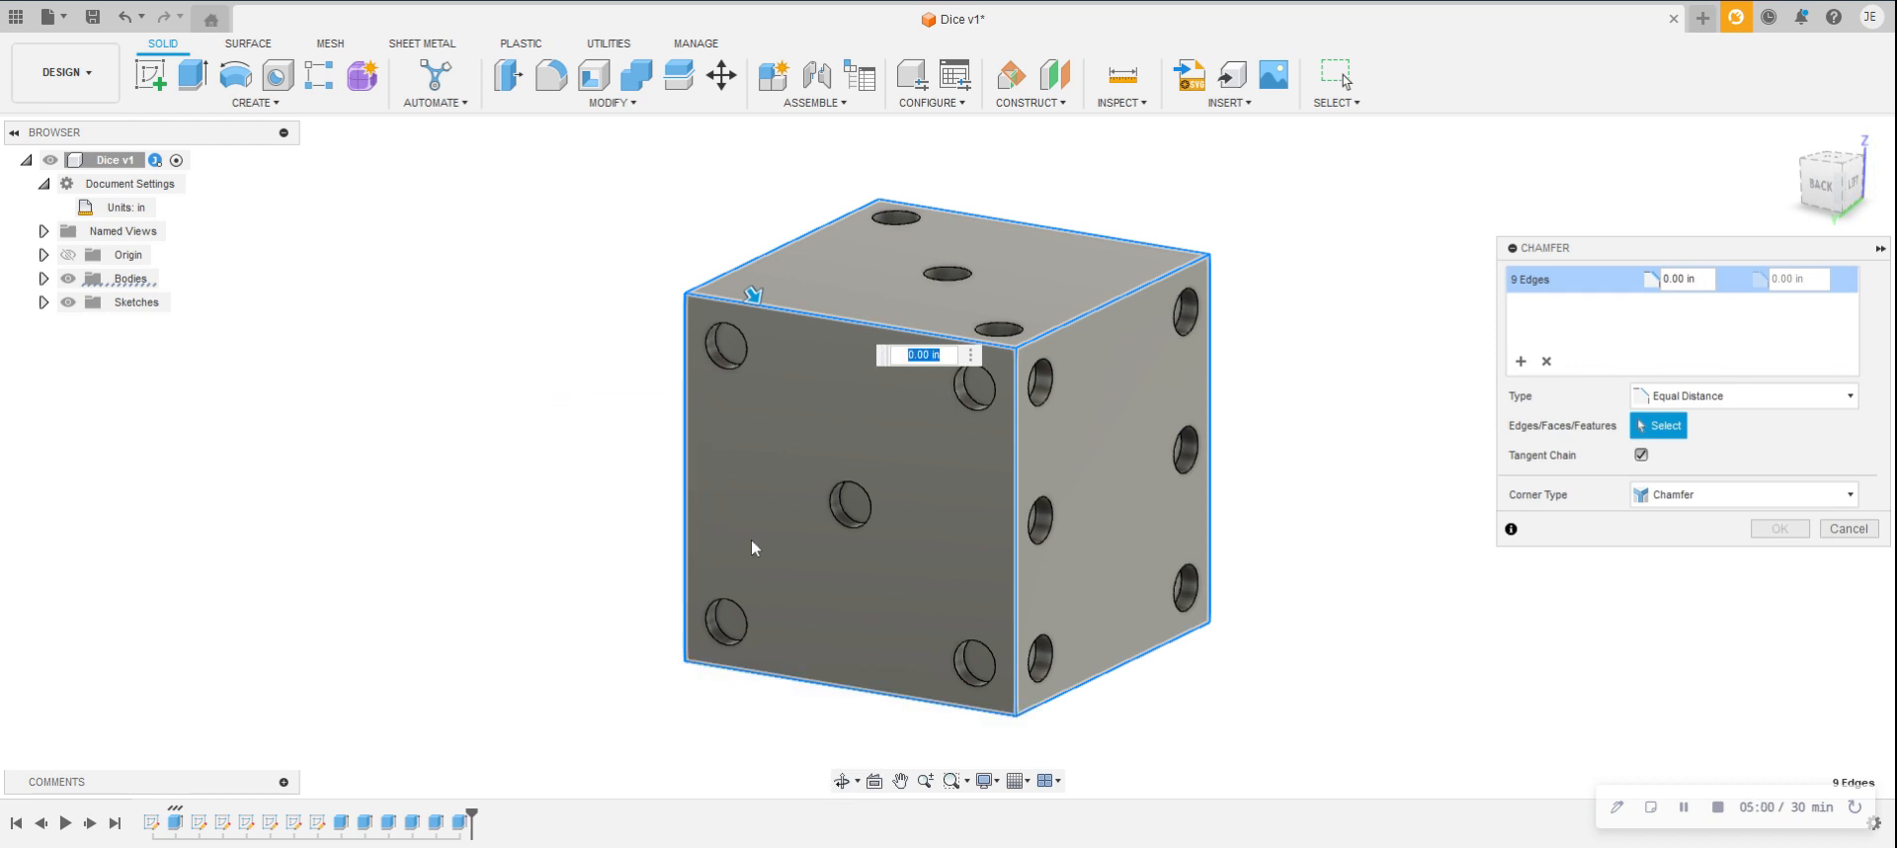
mouse_move(590, 478)
middle_mouse_down()
mouse_move(665, 389)
mouse_move(611, 492)
middle_mouse_up()
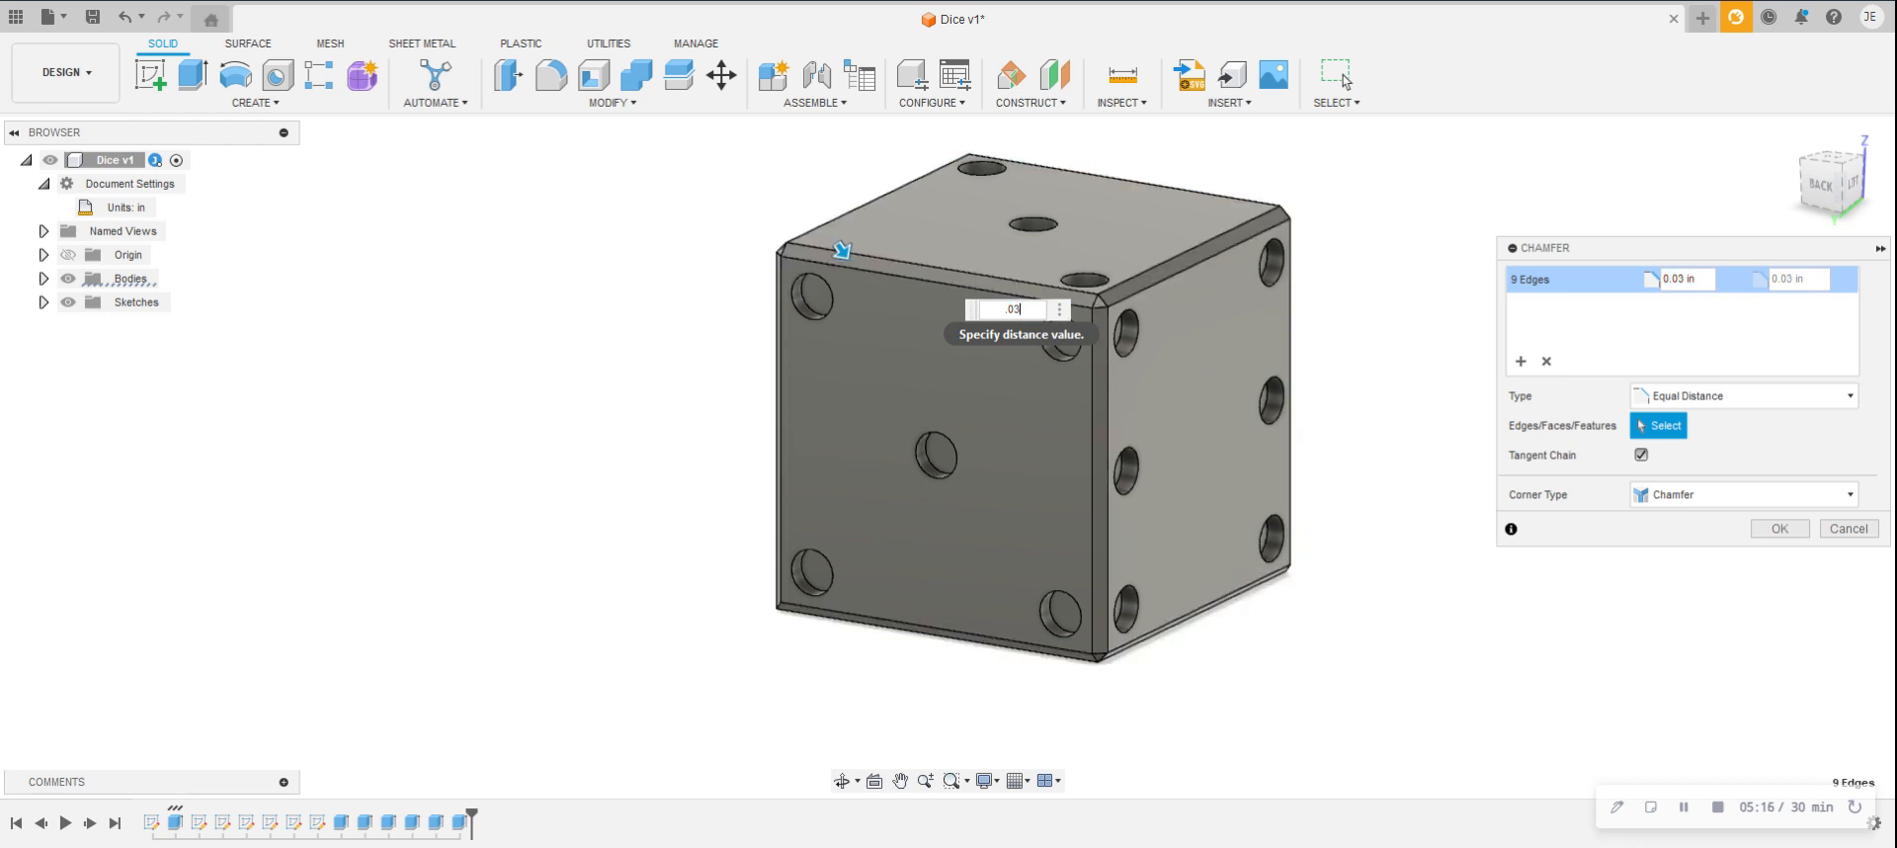
key("Return")
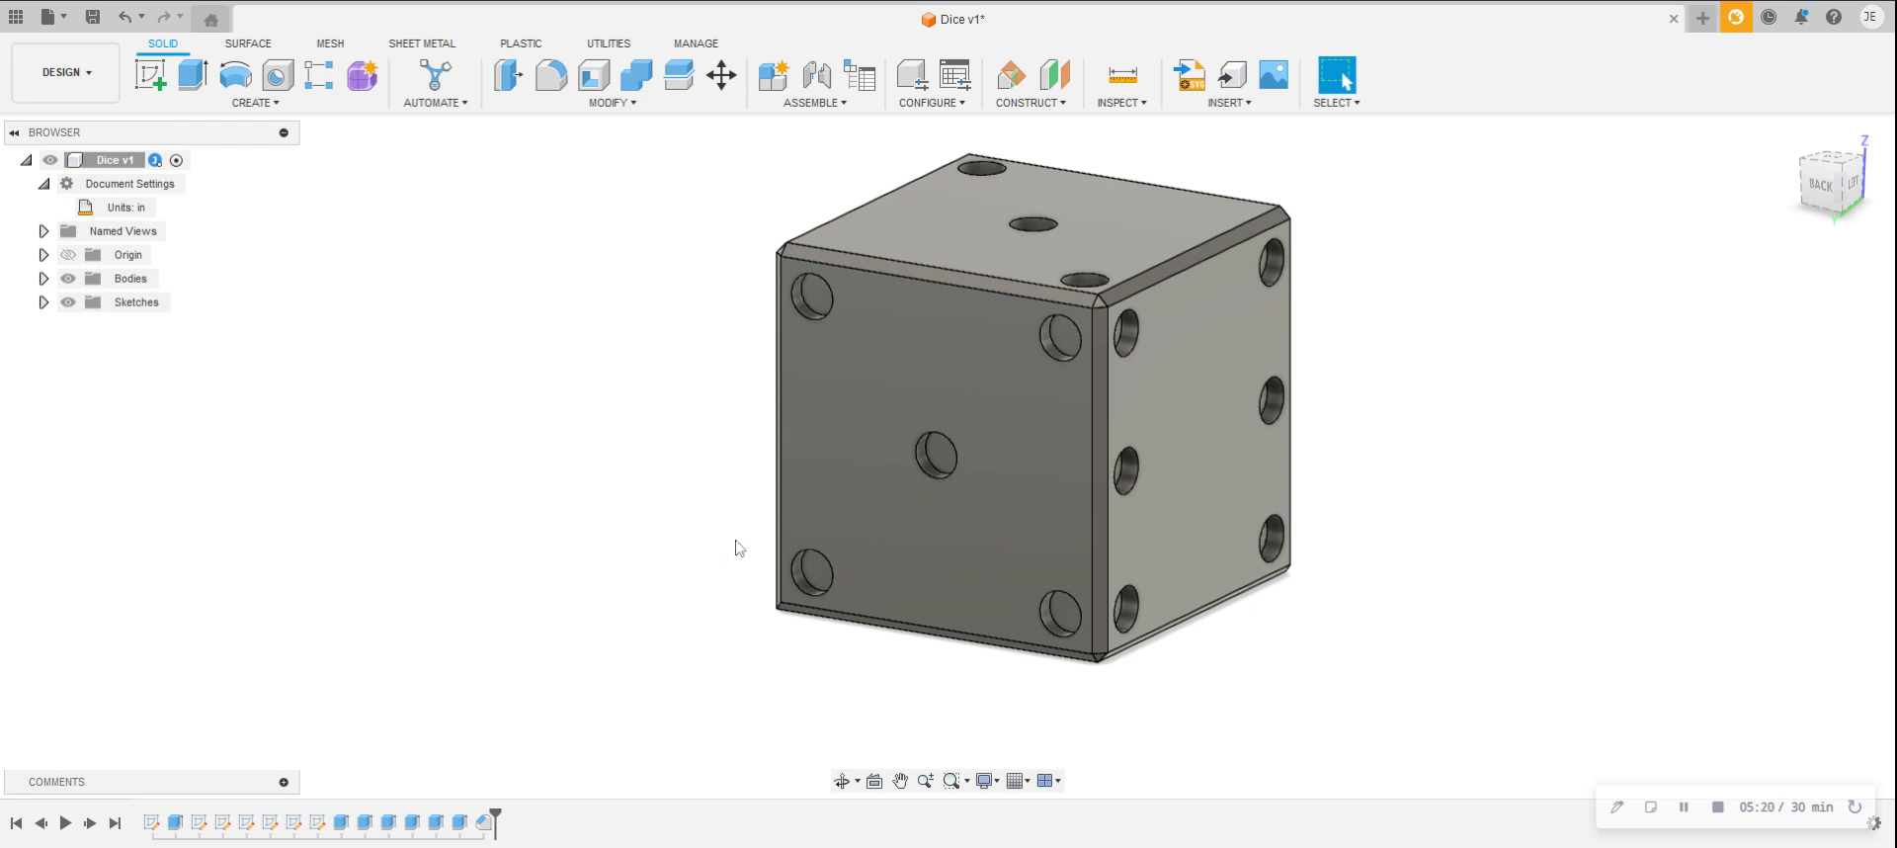
Step: Chamfer four more edges bordering the cube's front, right and bottom faces with an equal distance of 0.03 in
middle_click_drag(737, 548, 1053, 441, "shift")
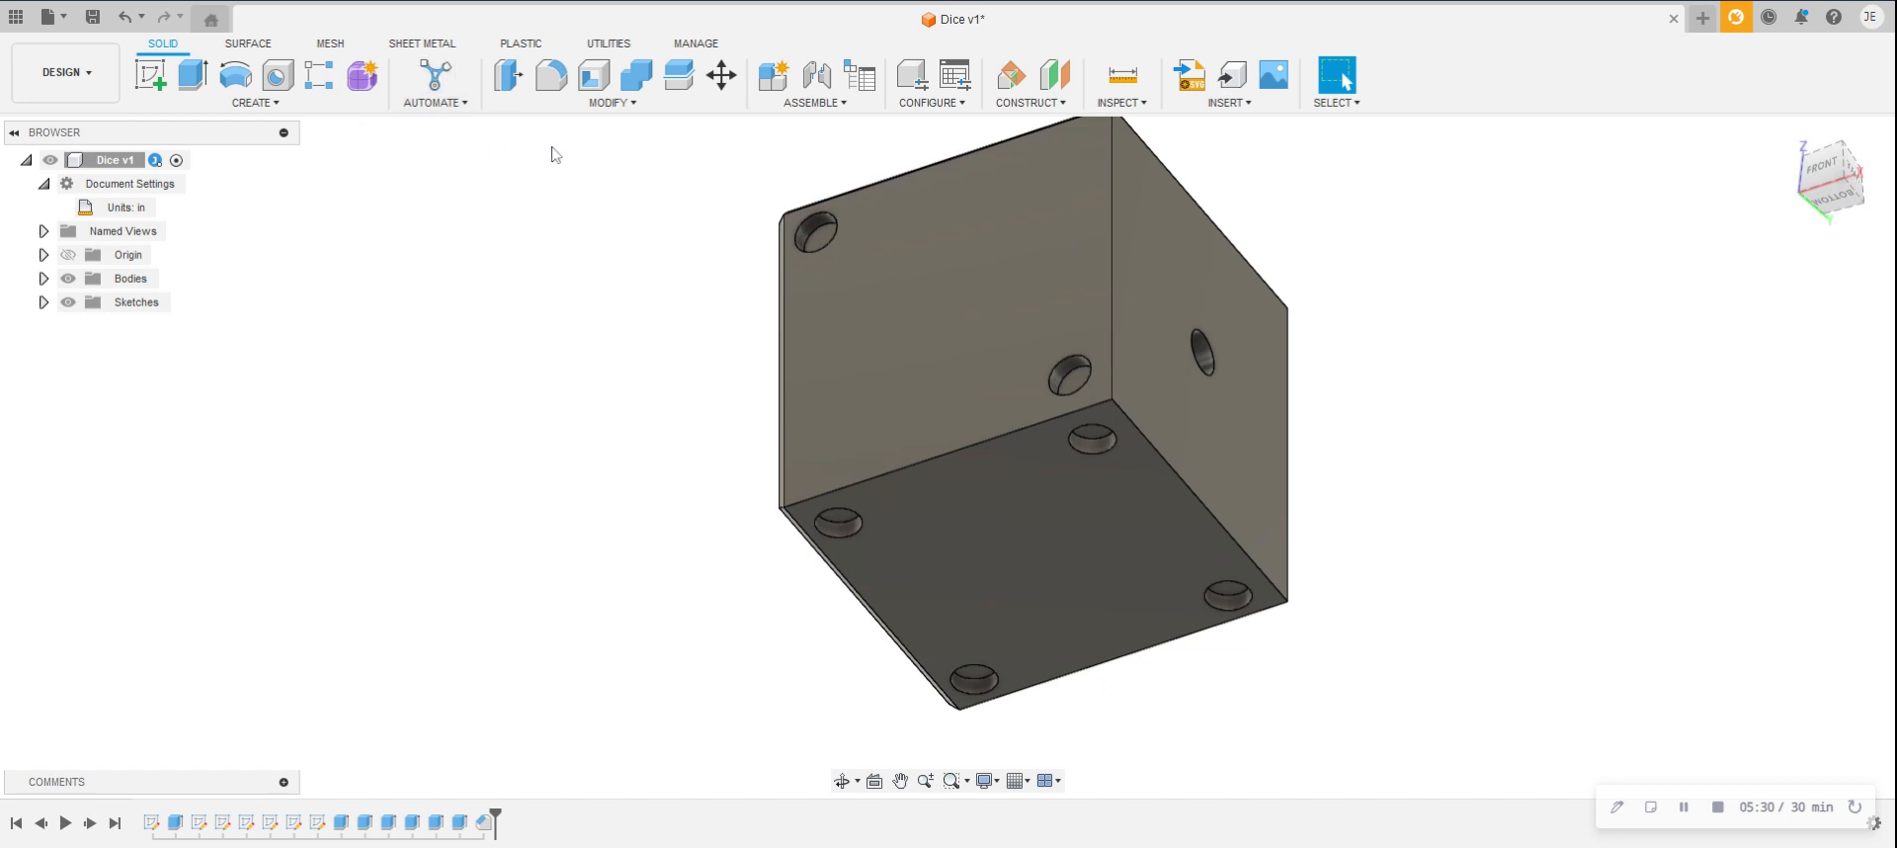
left_click(573, 102)
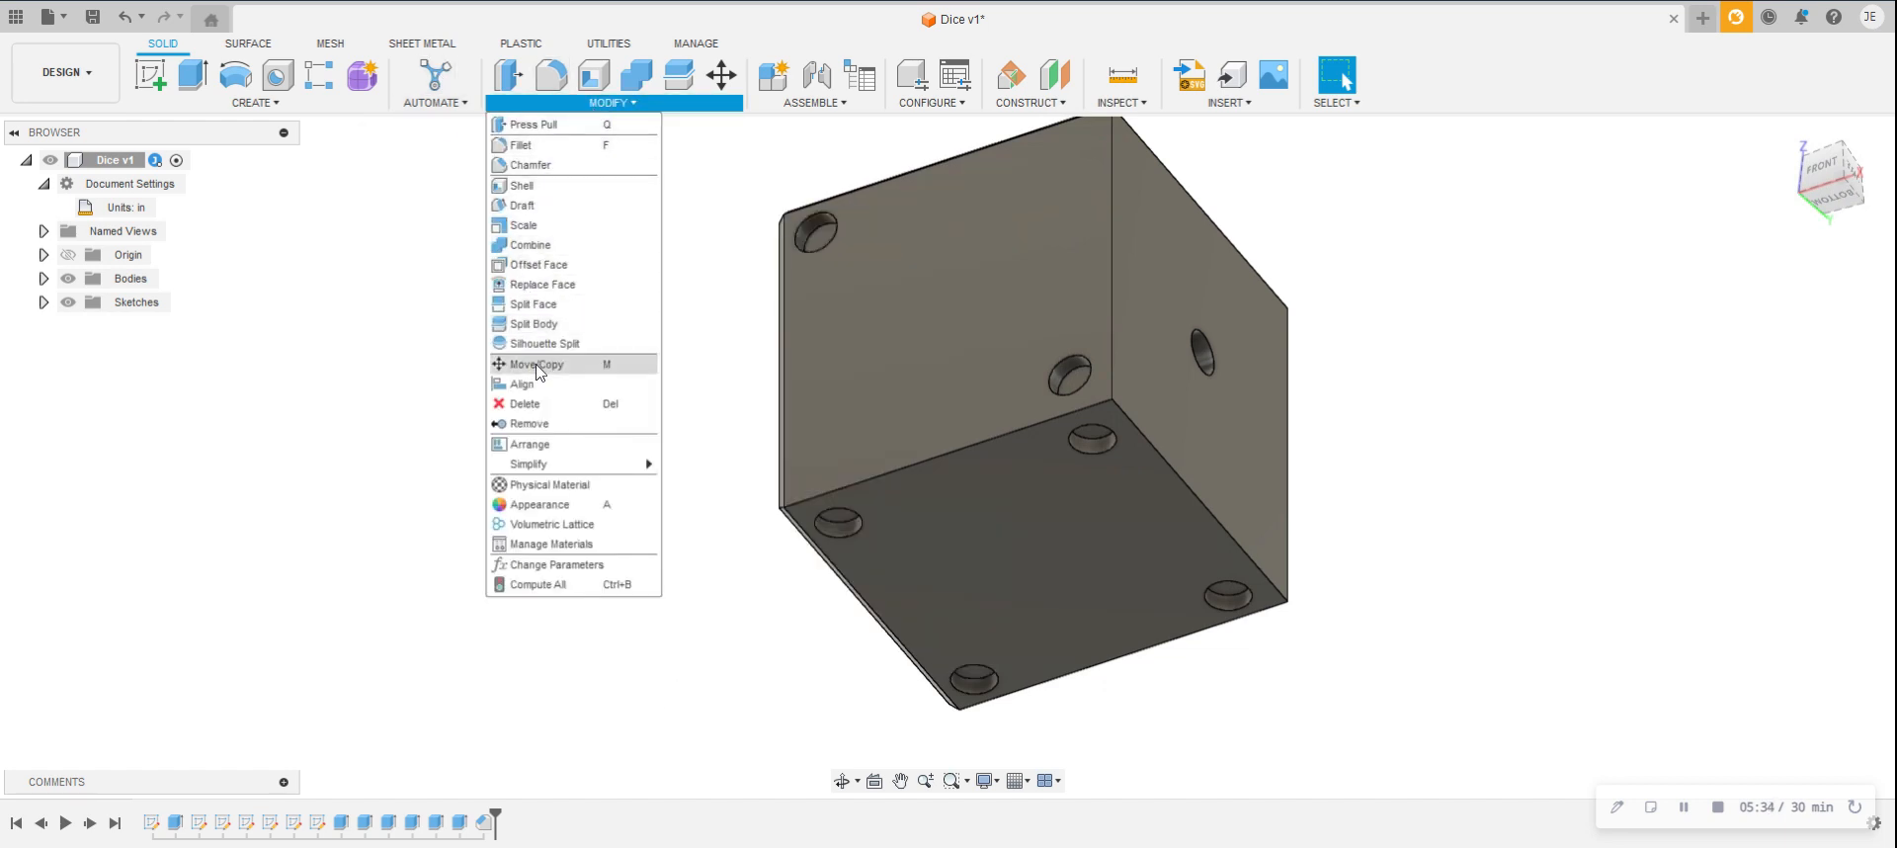
left_click(546, 168)
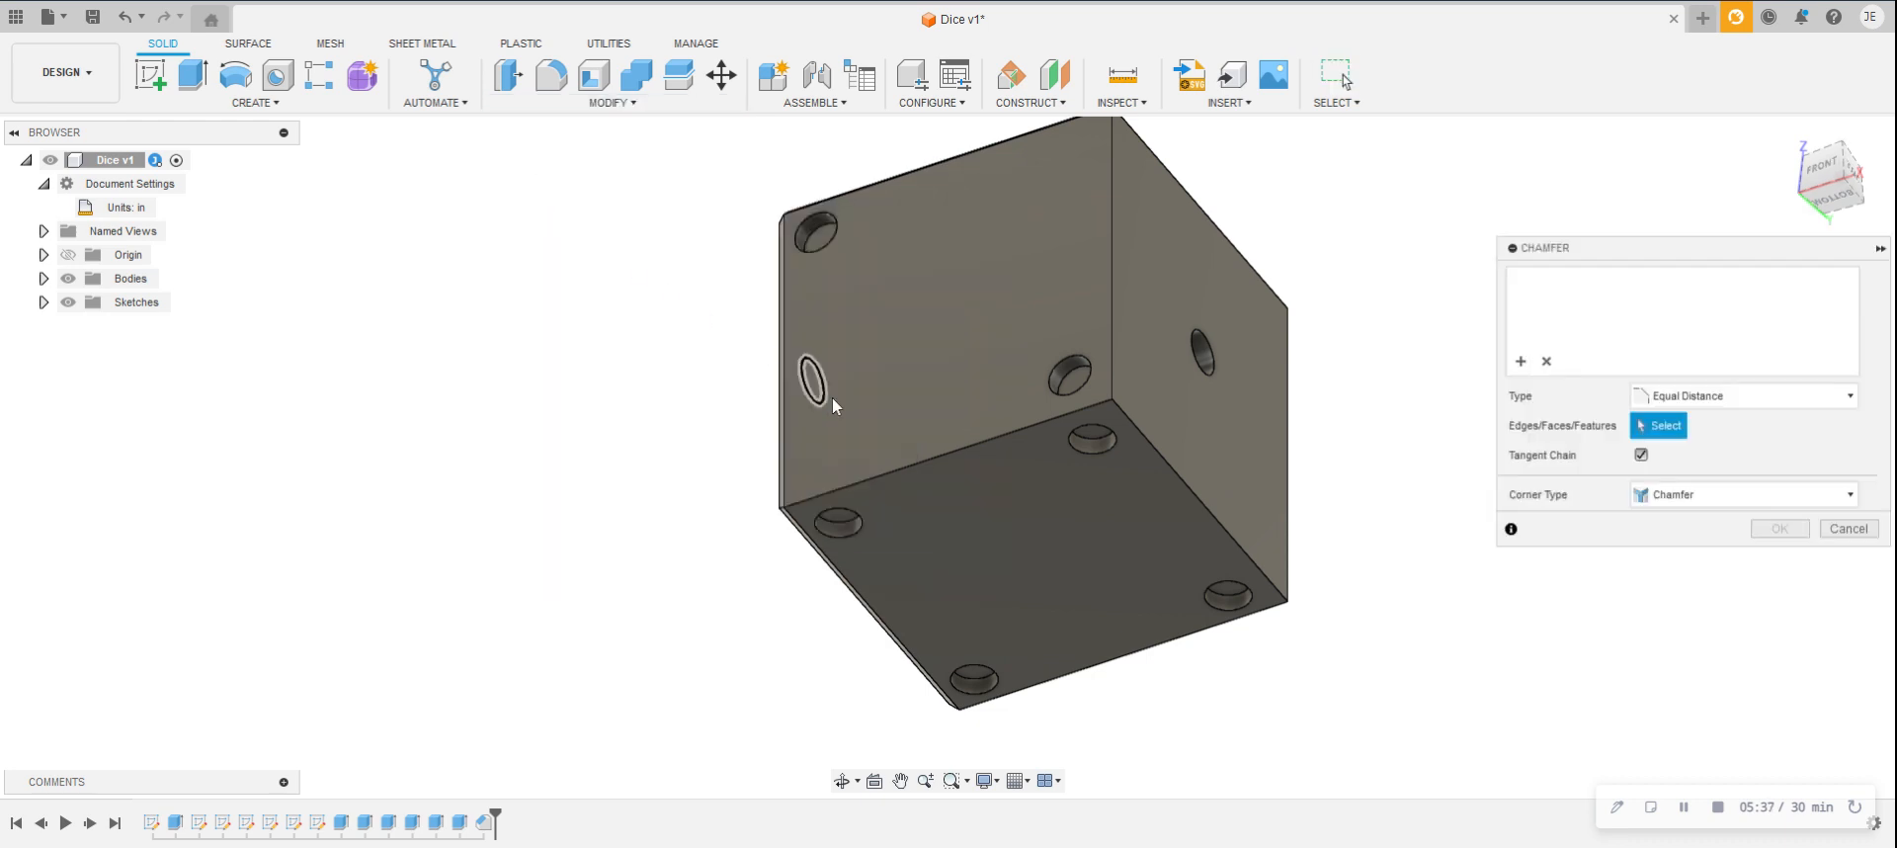
left_click(901, 466)
left_click(1111, 393)
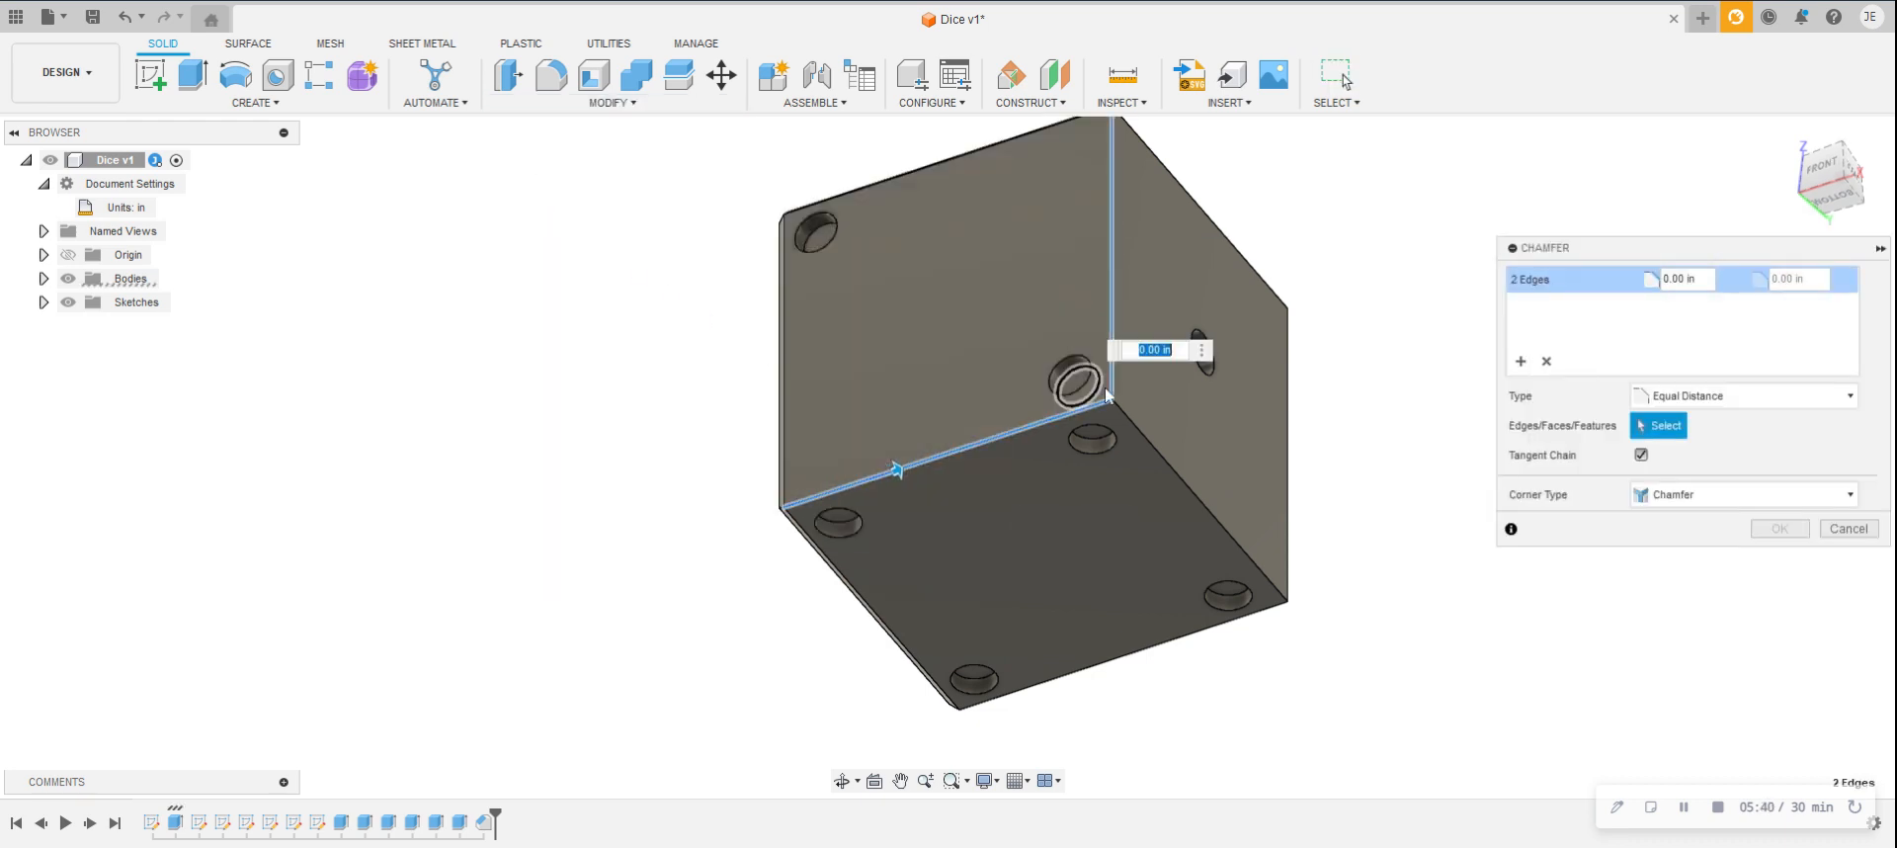
left_click(1132, 429)
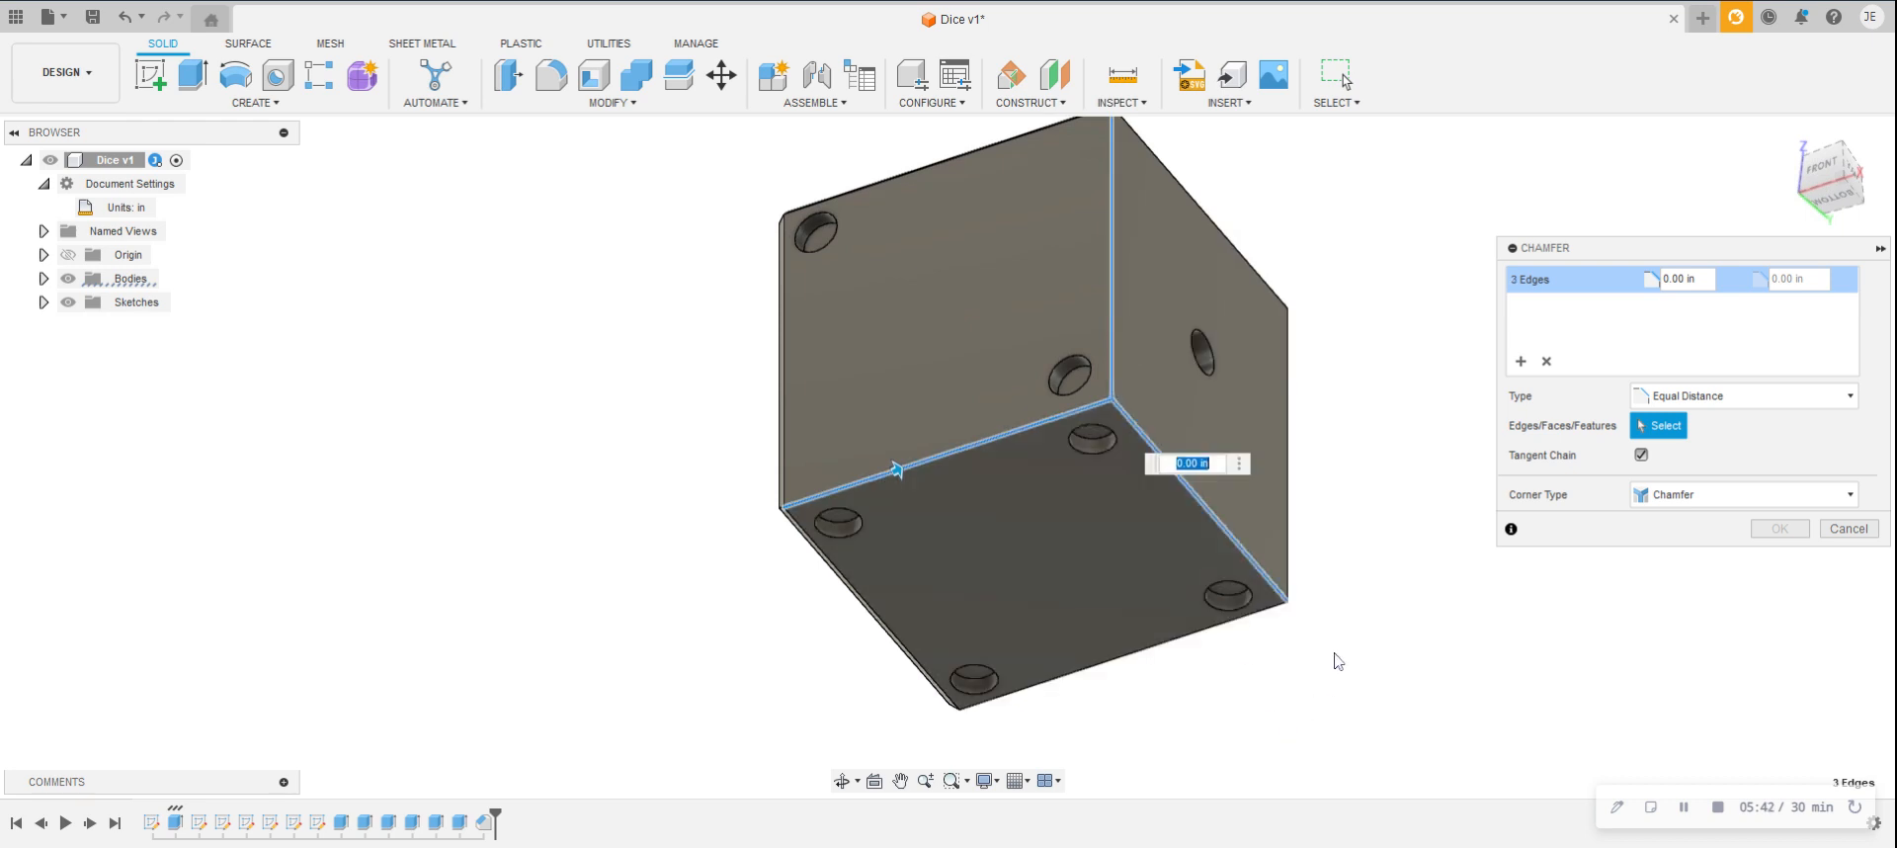
left_click(1288, 502)
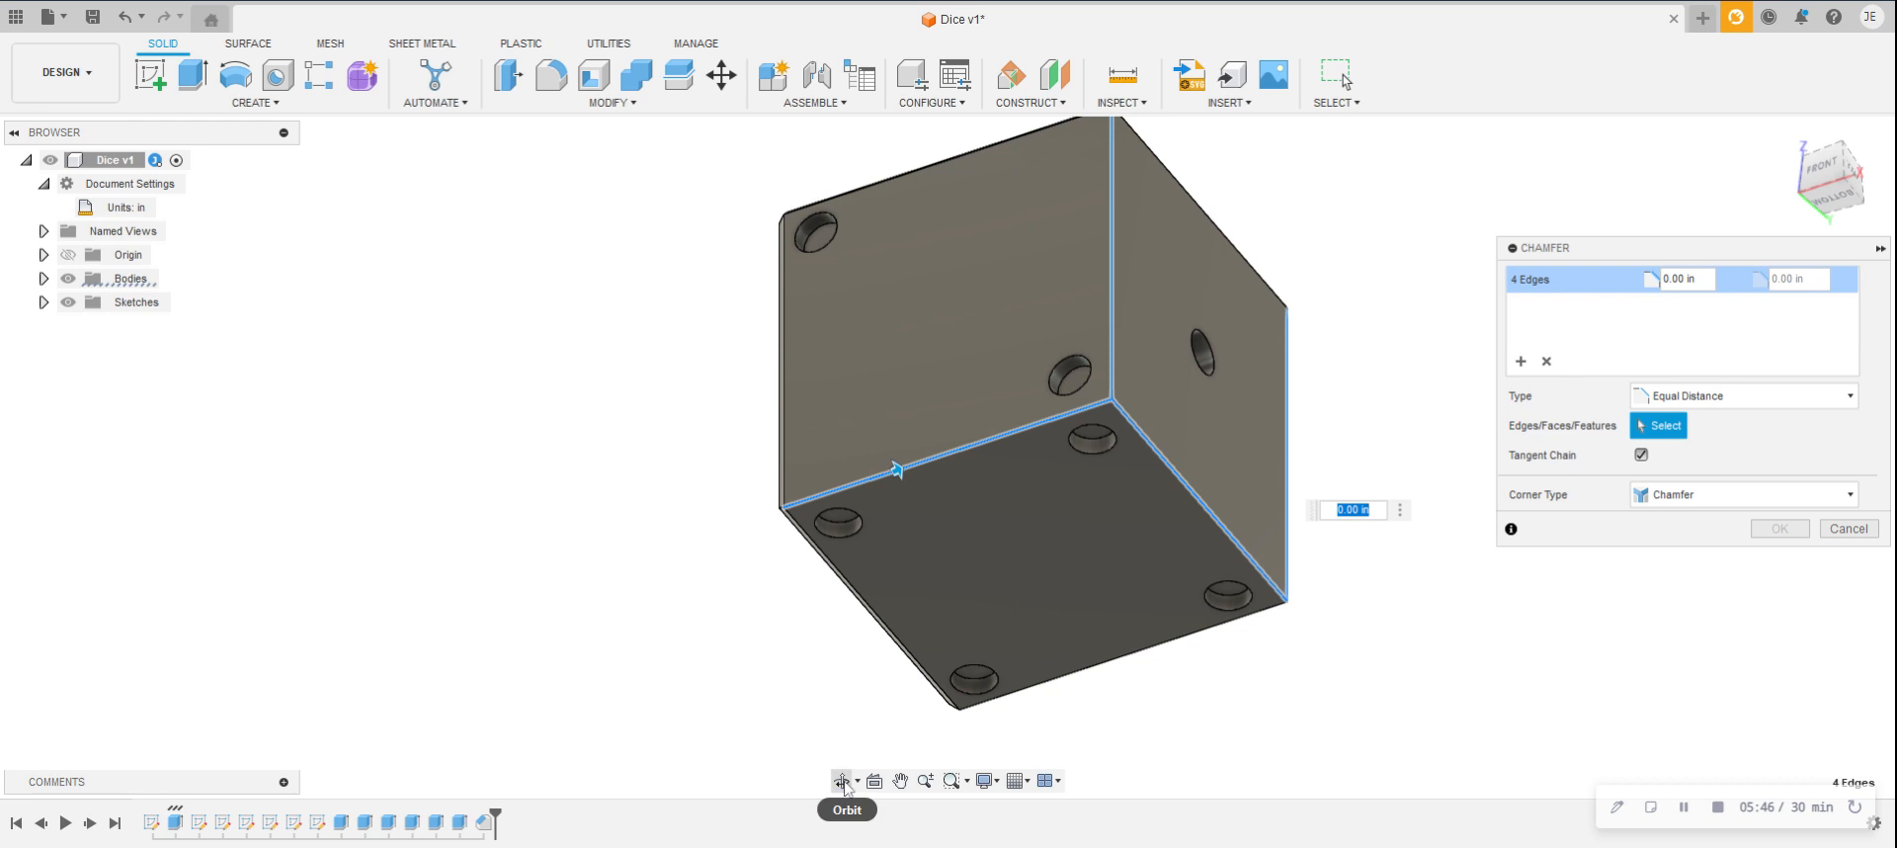
middle_click_drag(805, 649, 848, 629, "shift")
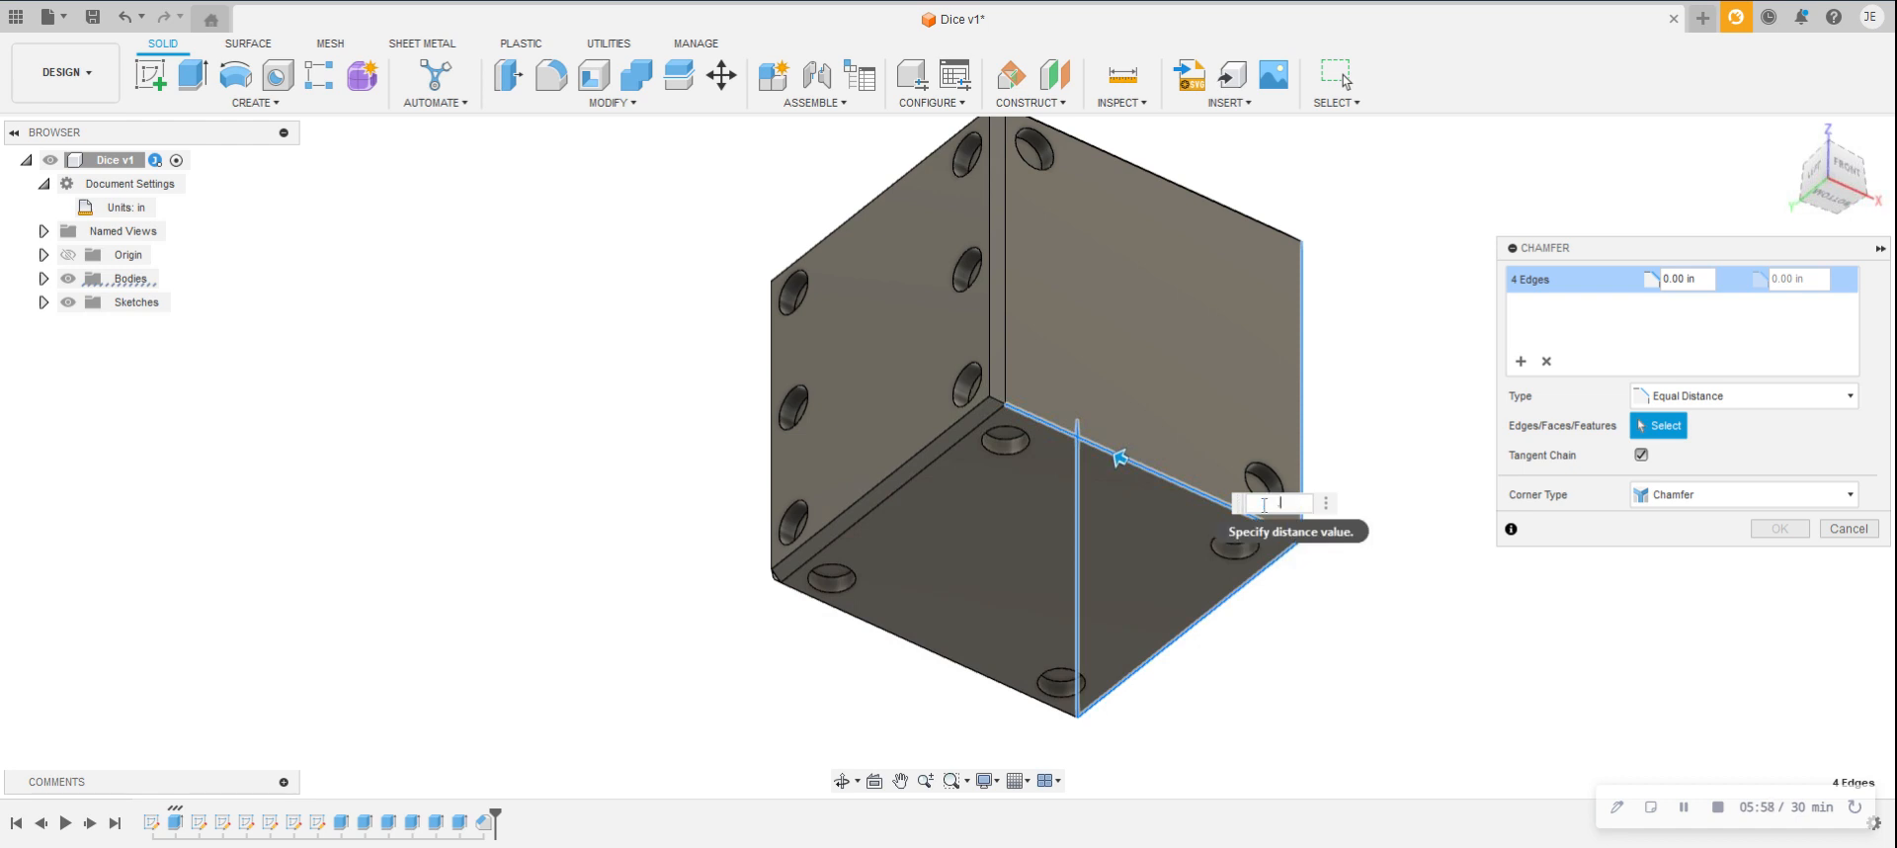
key("Return")
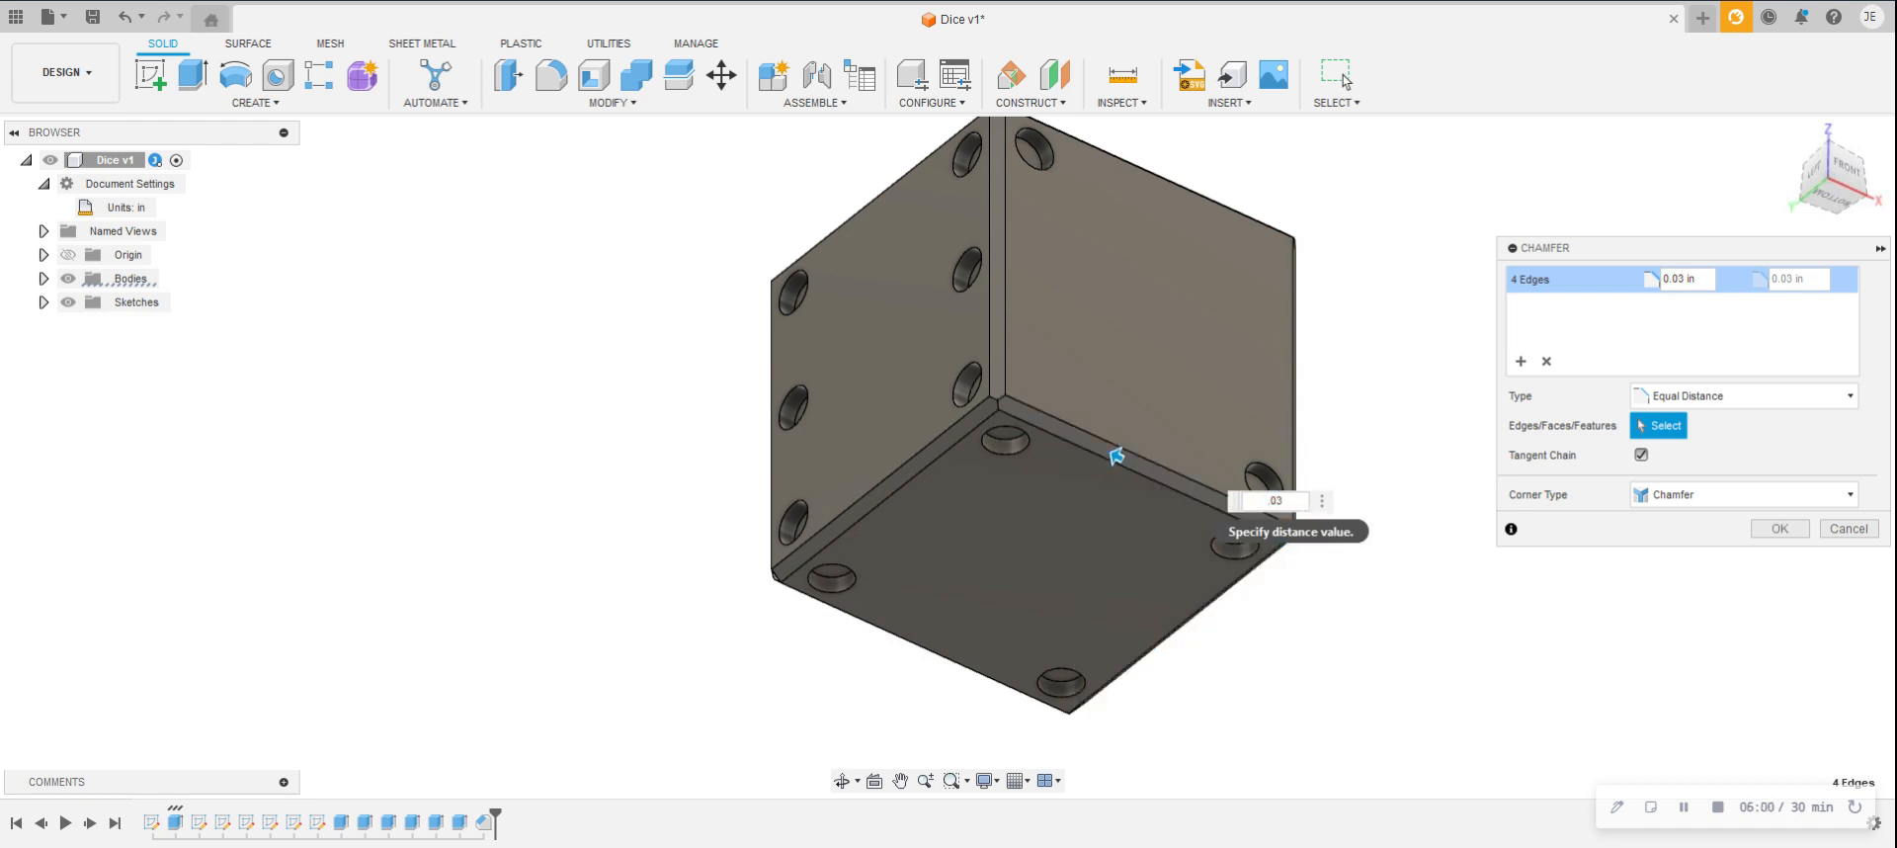
key("Return")
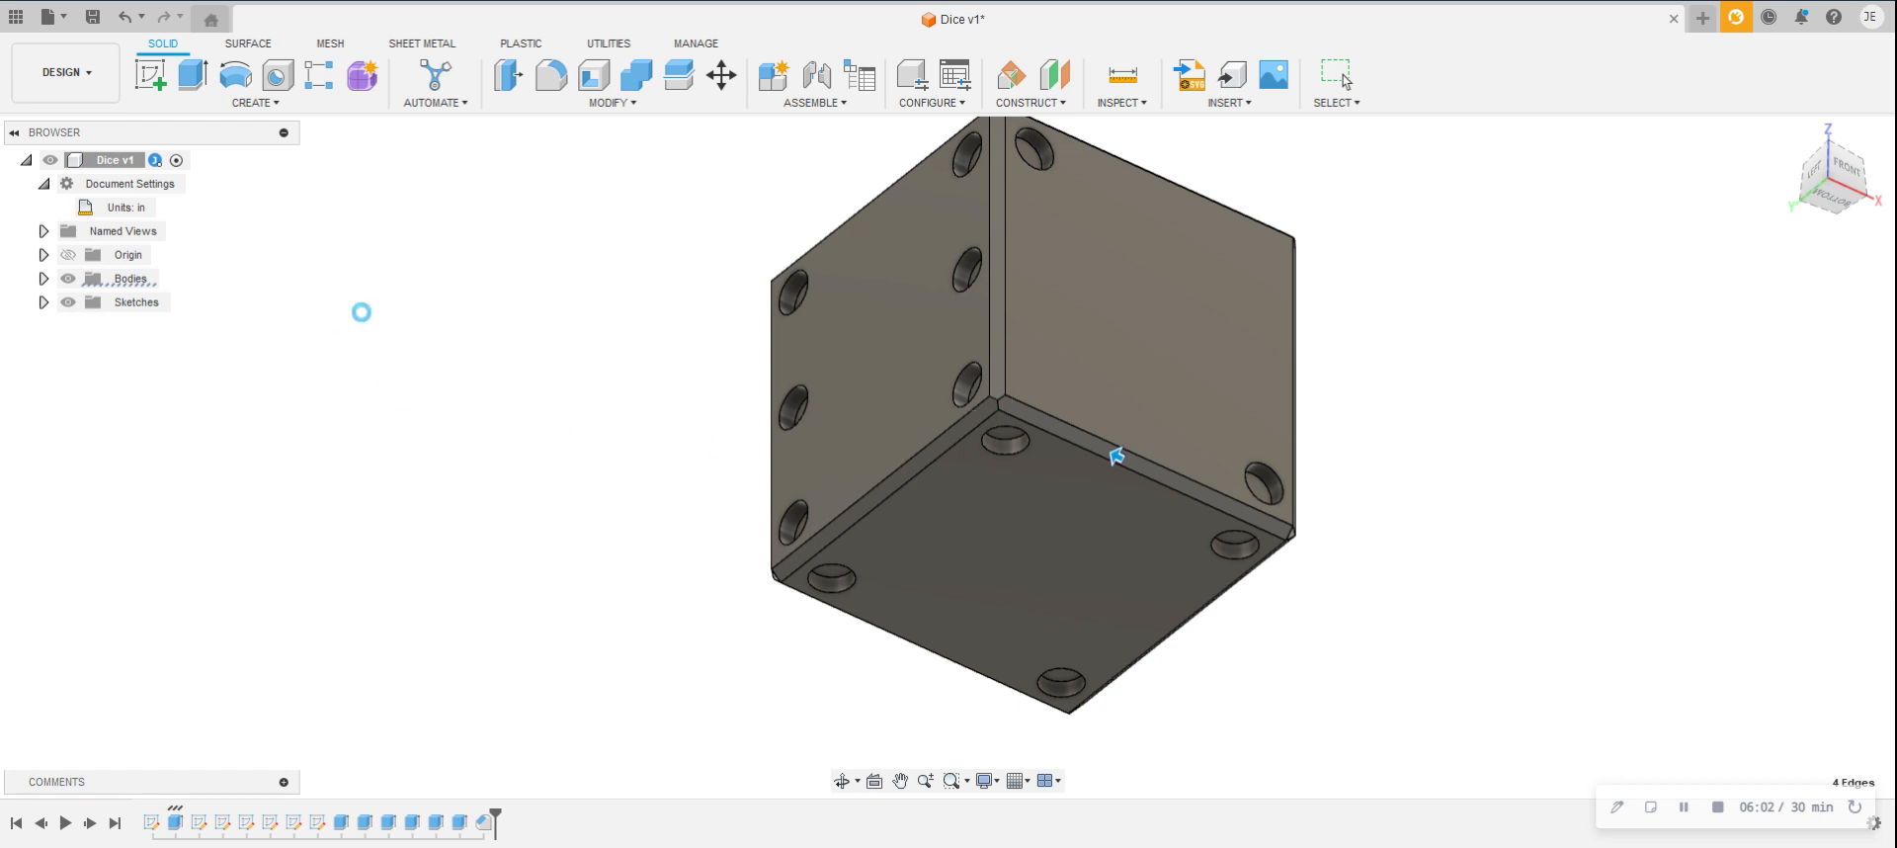
Step: Highlight the first chamfer feature on the model and inspect the chamfered dice from above
left_click(485, 824)
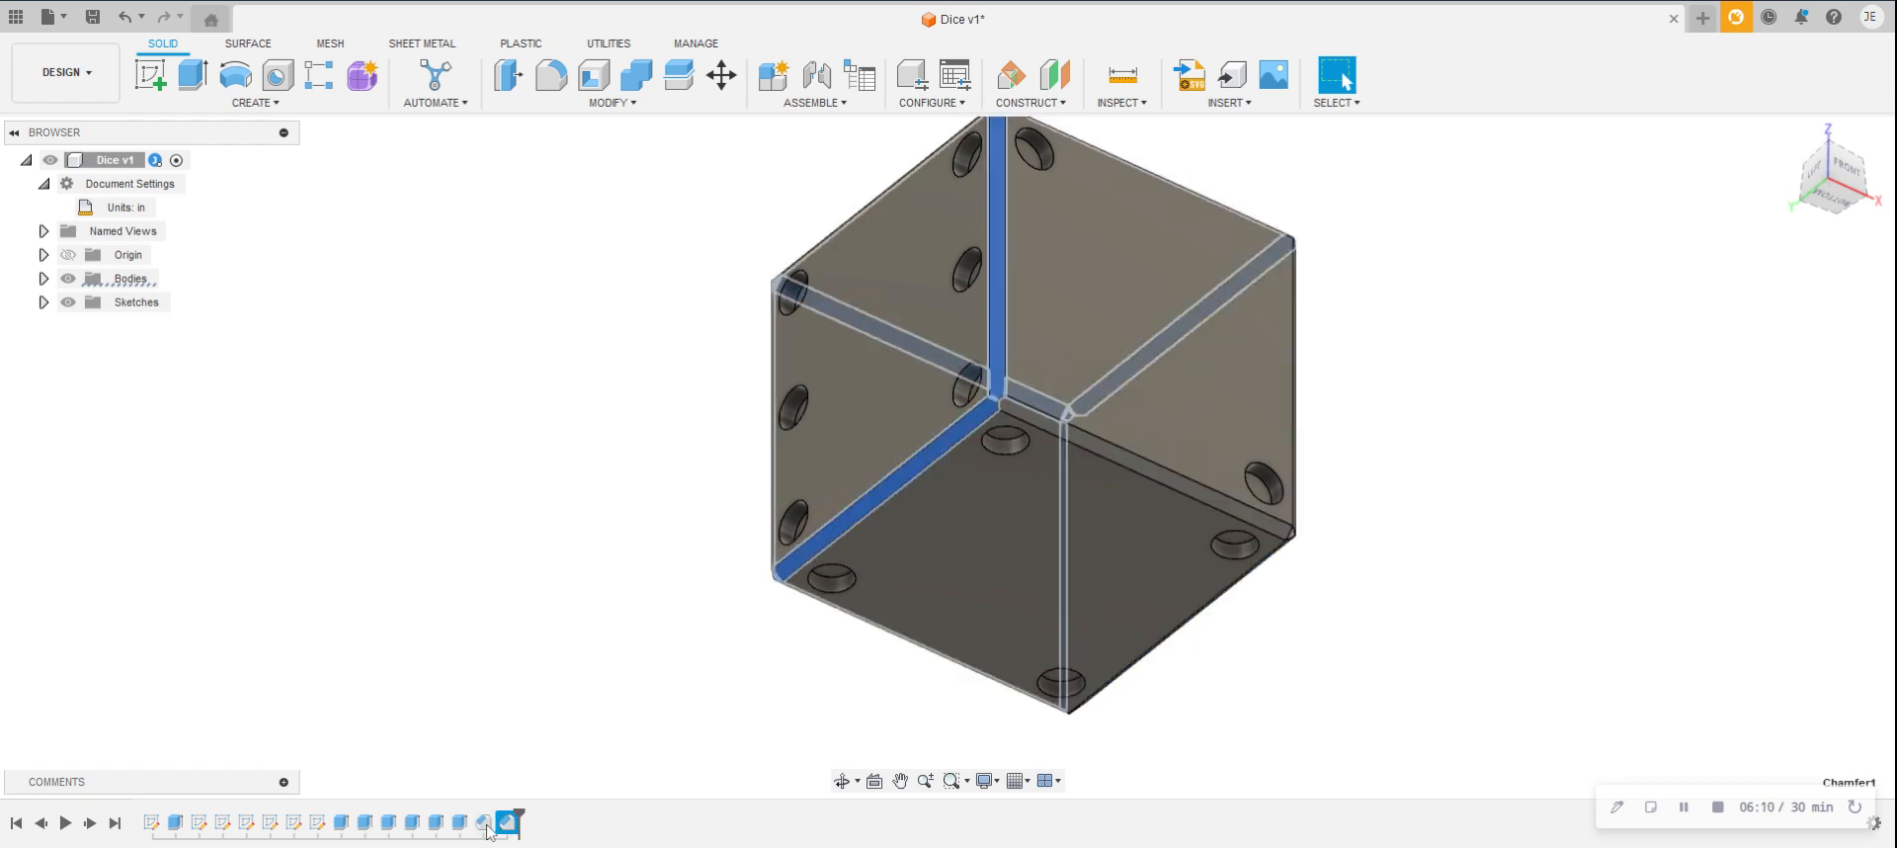
left_click(484, 823)
middle_click_drag(727, 318, 907, 430, "shift")
left_click(612, 384)
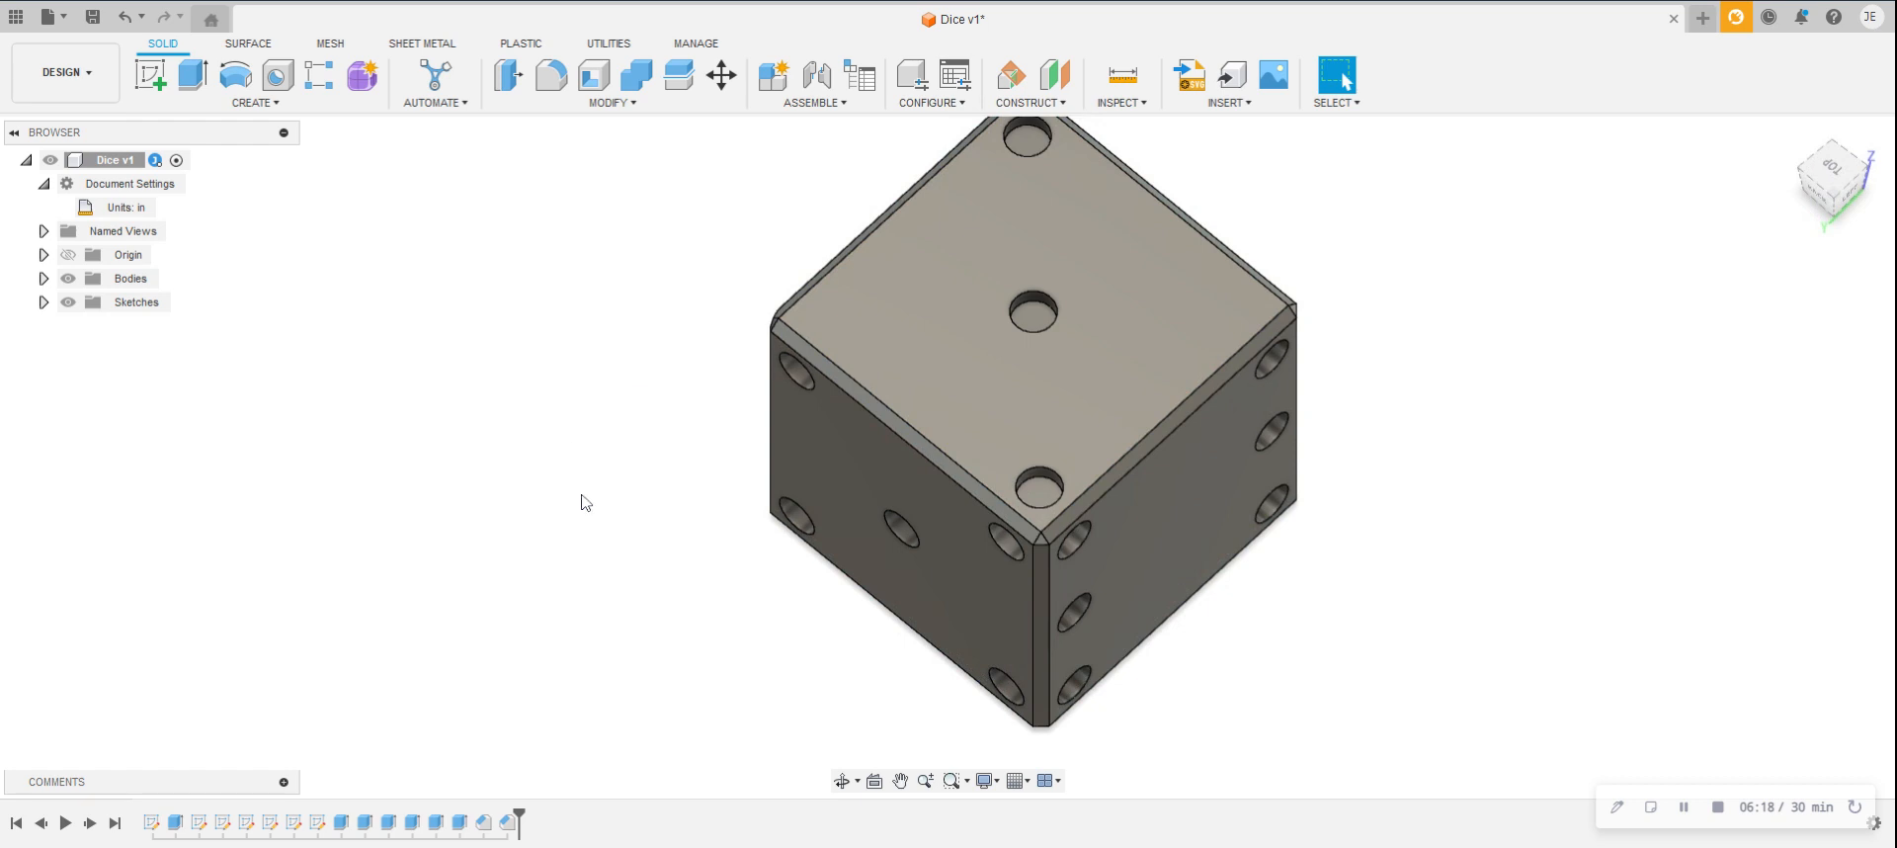